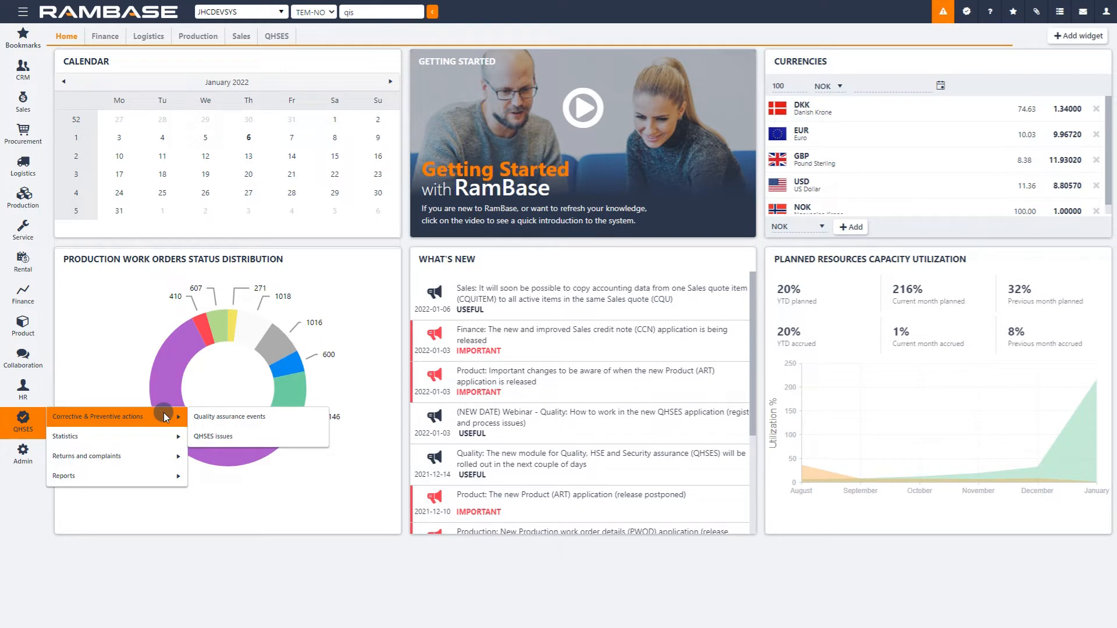
pyautogui.click(285, 437)
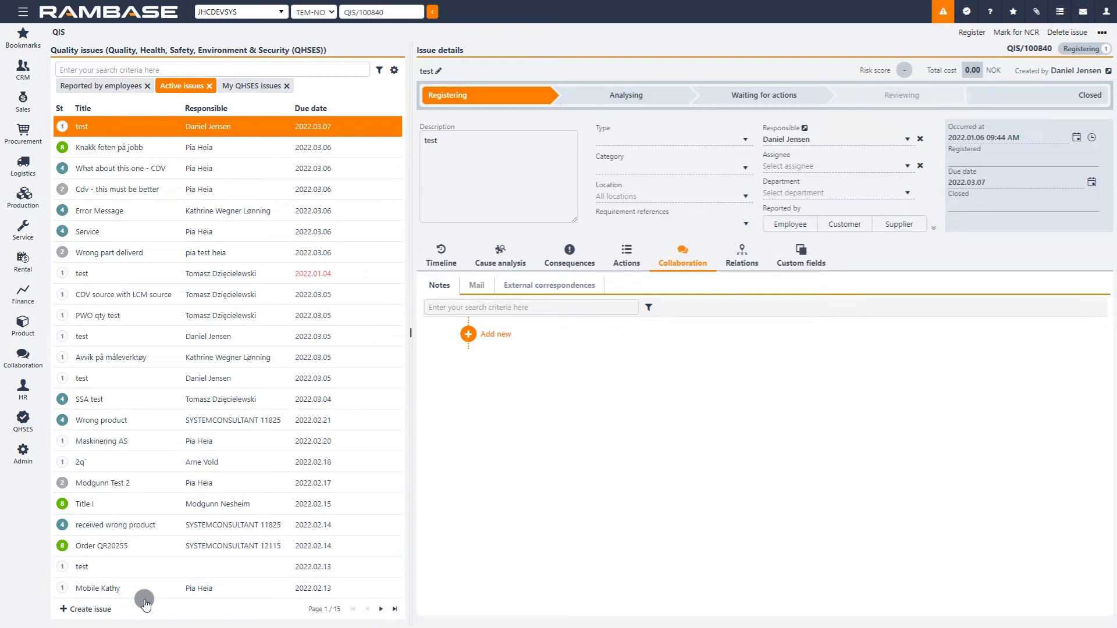
pyautogui.click(114, 611)
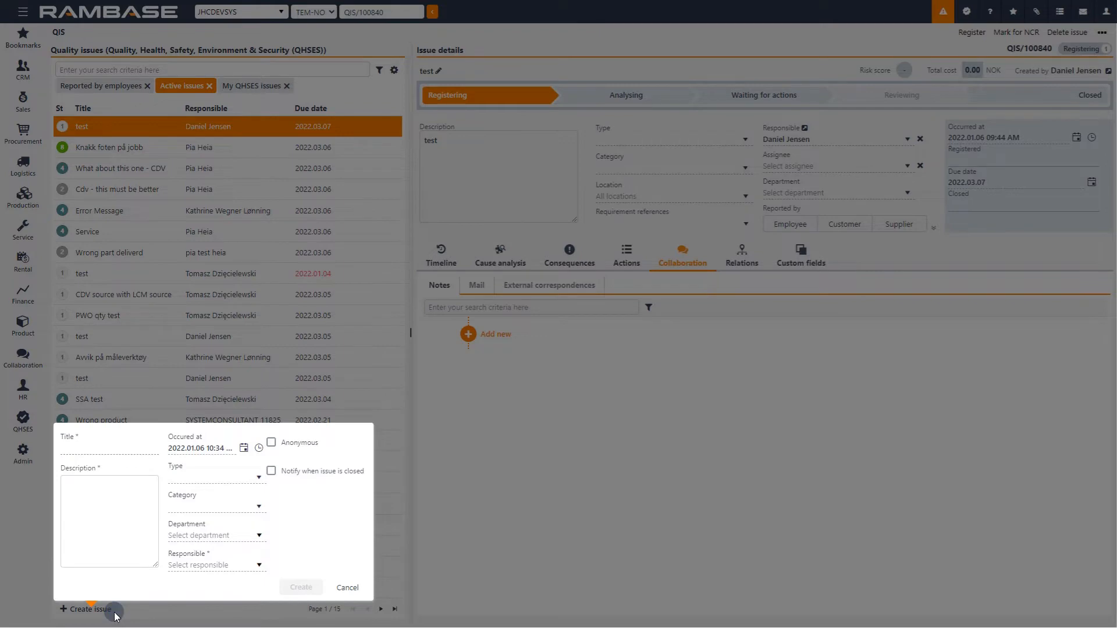
pyautogui.click(344, 592)
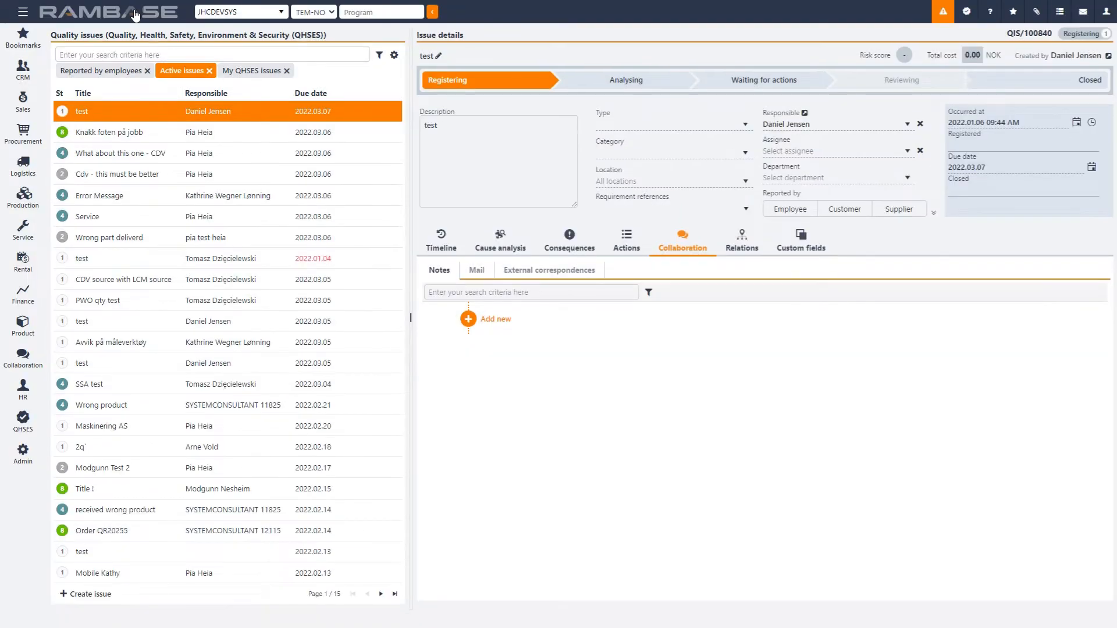
pyautogui.click(135, 15)
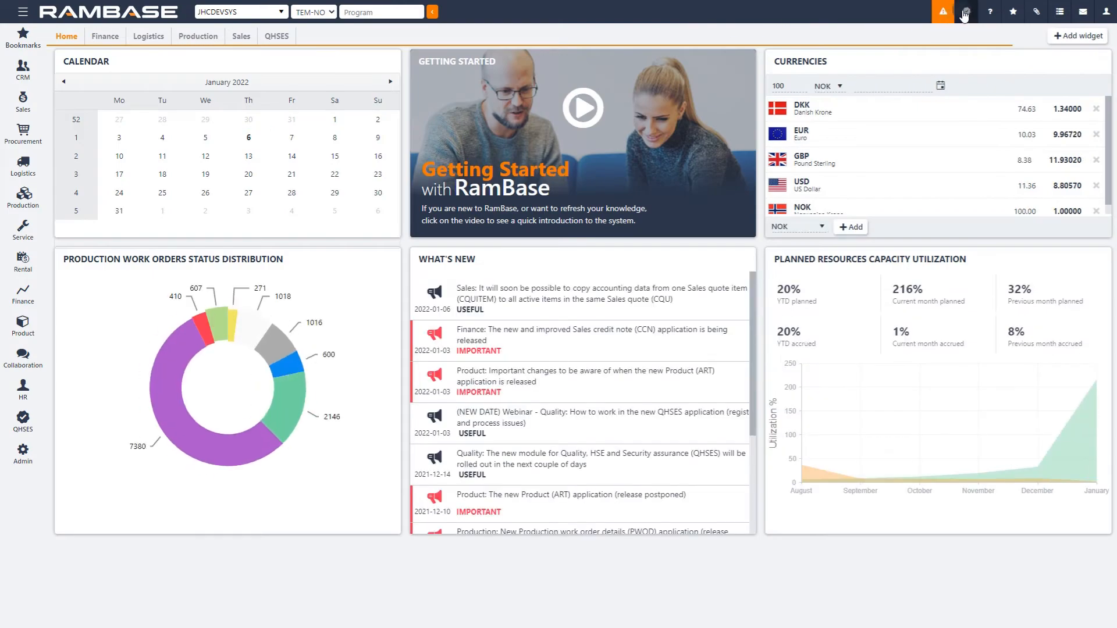
pyautogui.click(966, 13)
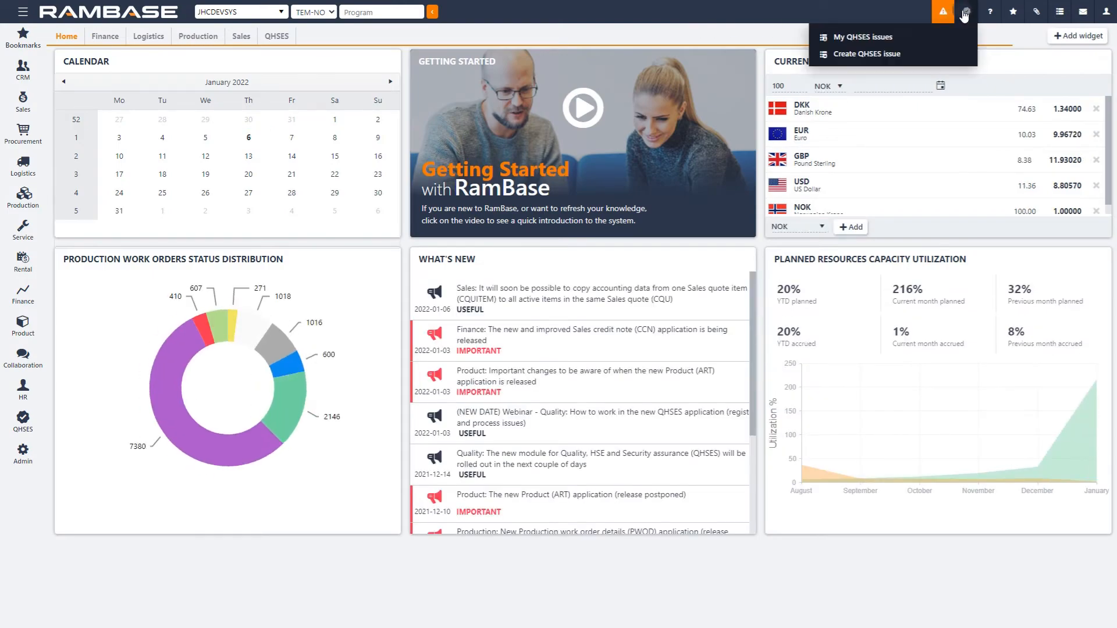
pyautogui.click(899, 54)
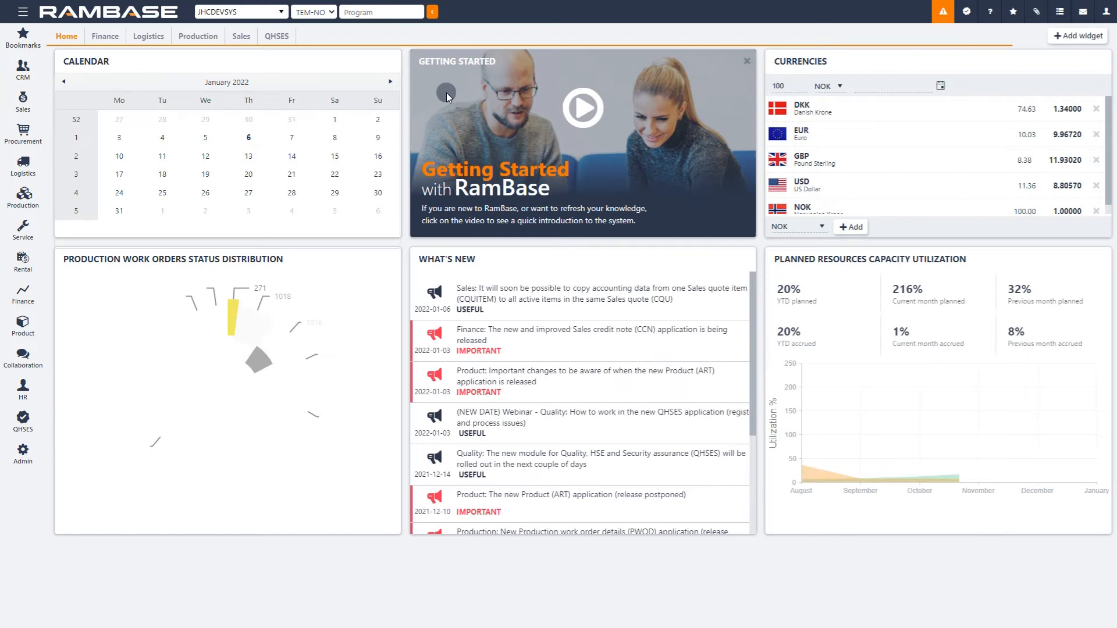
# Step: Open shipping advice CSA/106448 and start a new QHSES issue linked to it
pyautogui.click(401, 12)
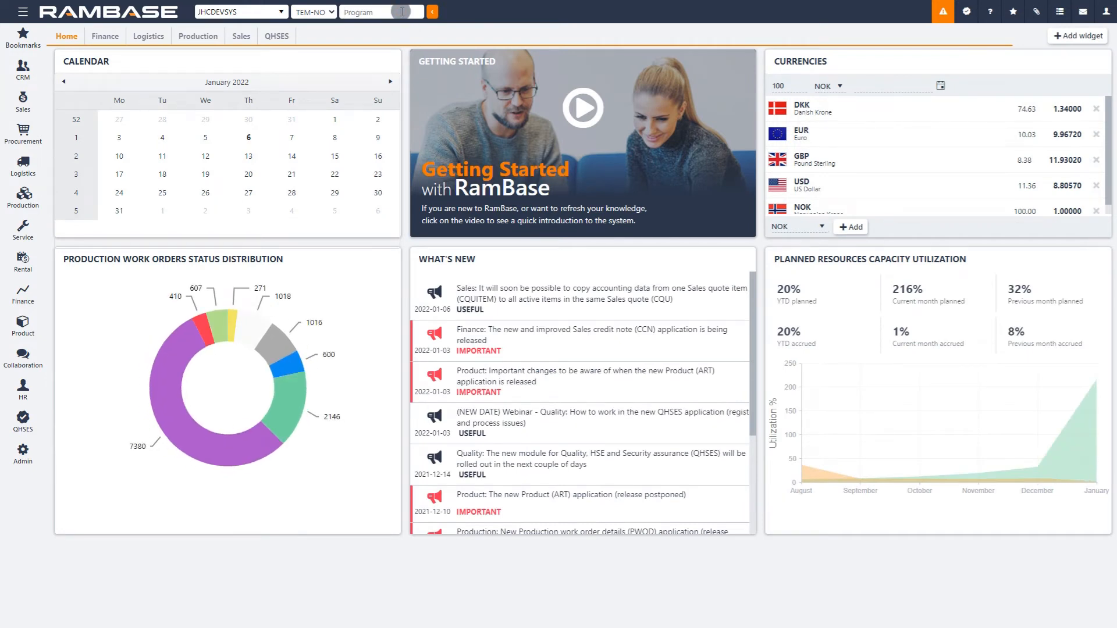
pyautogui.write('CSA/106448')
pyautogui.press('Return')
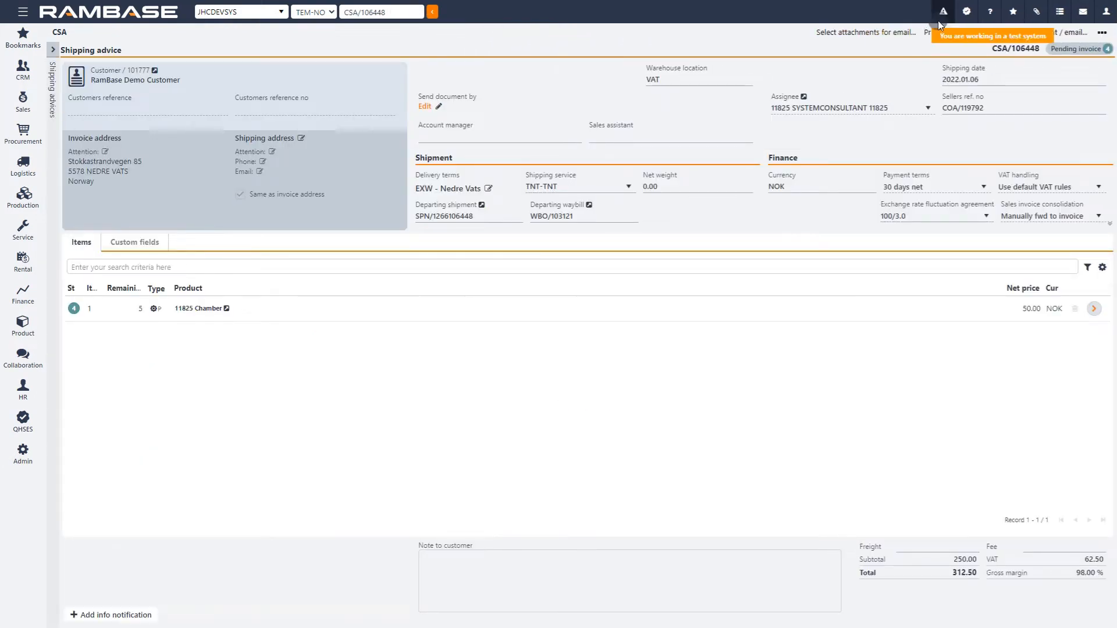
pyautogui.click(967, 13)
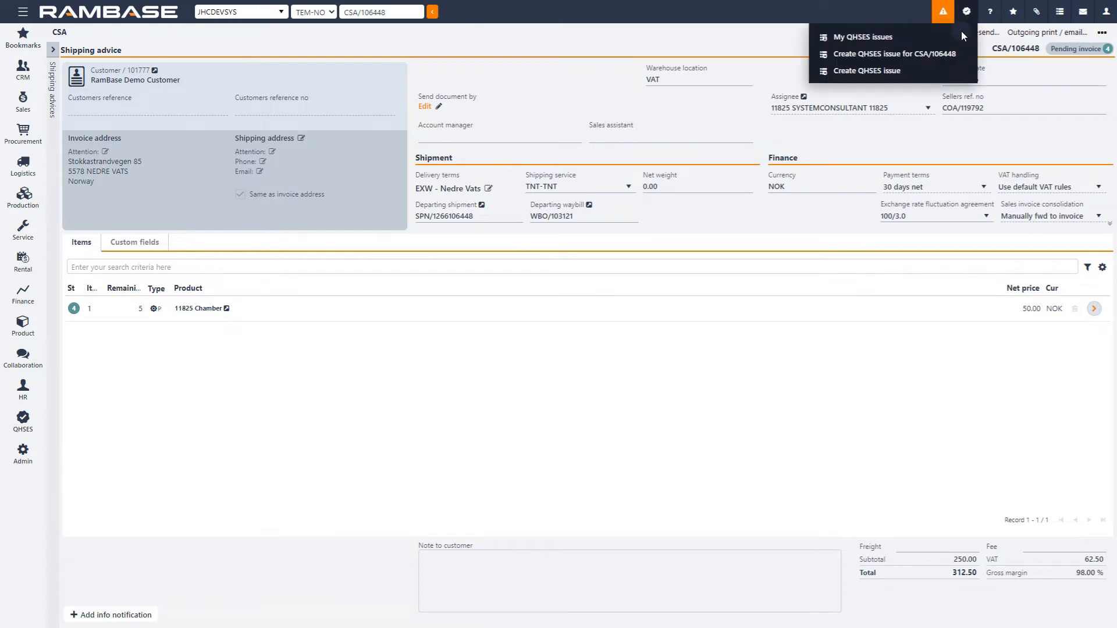
pyautogui.click(954, 53)
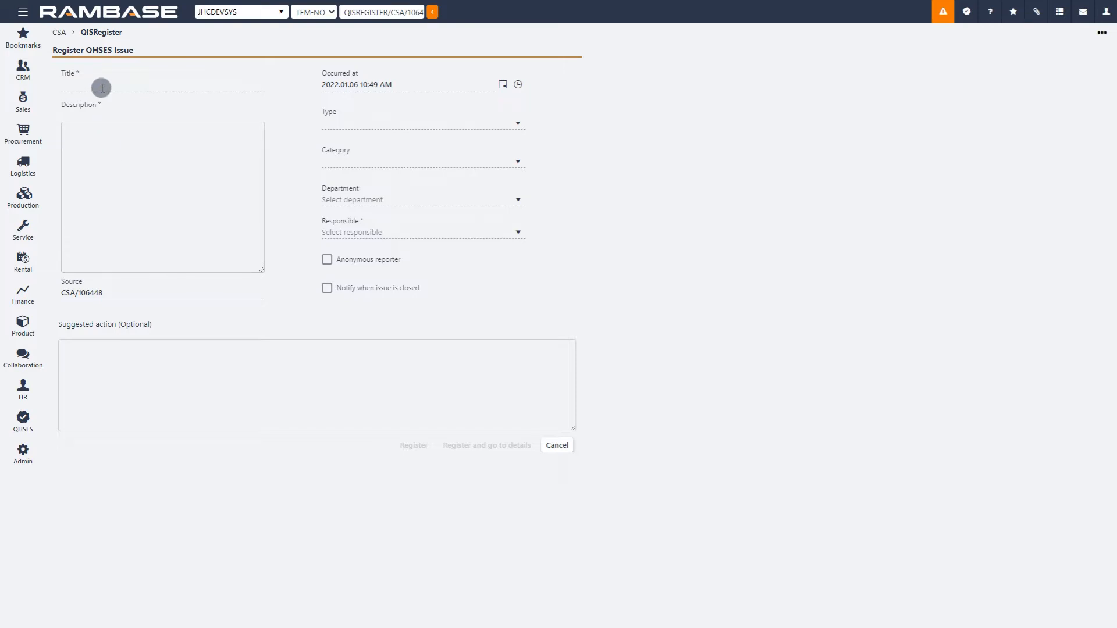
# Step: Title the issue "Customer received the wrong product"
pyautogui.click(102, 87)
pyautogui.write('Customer received the wrong product')
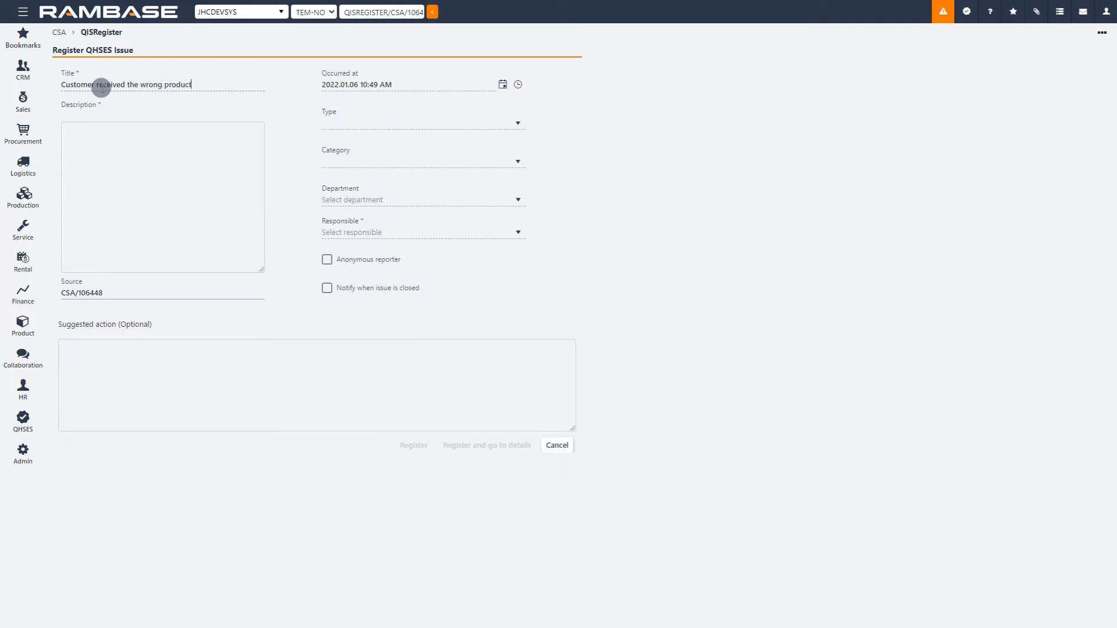
# Step: Describe the issue as "Received 11825 Lid instead of 11825 Chamber"
pyautogui.click(97, 139)
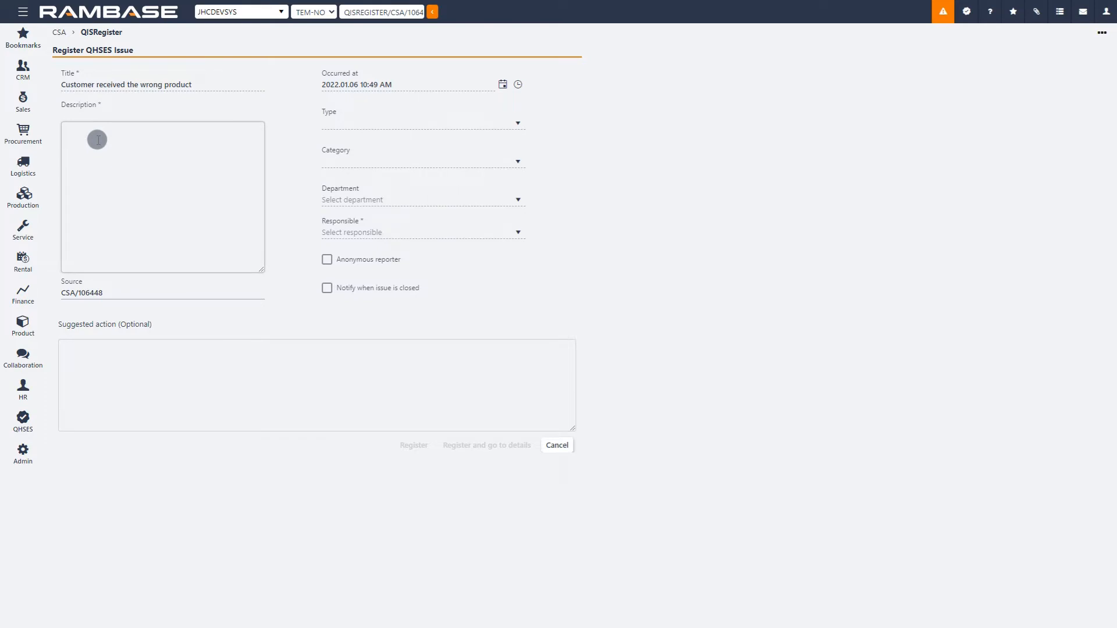
pyautogui.write('Received 11825 Lid instead of 11825 Chamber')
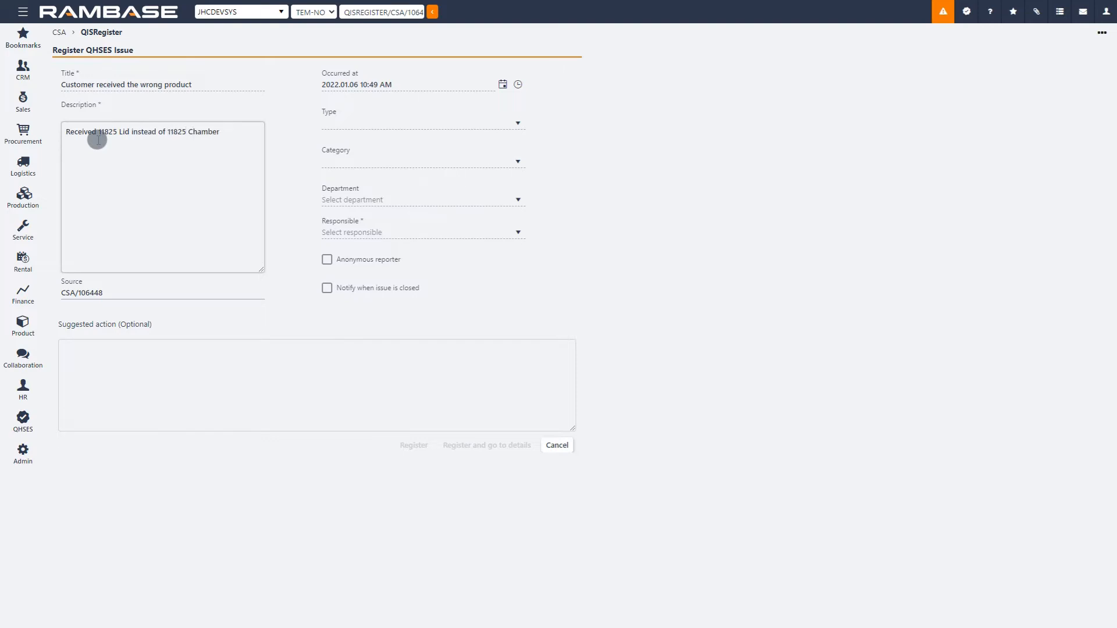
# Step: Set the issue's occurrence date and time to 2022.01.05 08:30 AM
pyautogui.click(503, 85)
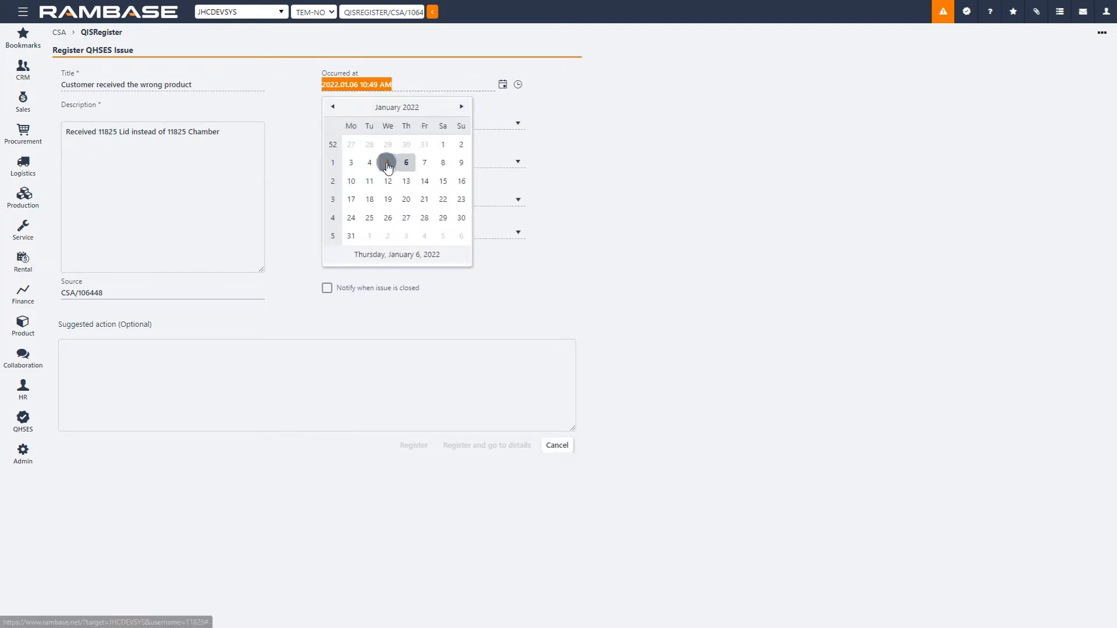
pyautogui.click(387, 162)
pyautogui.click(518, 84)
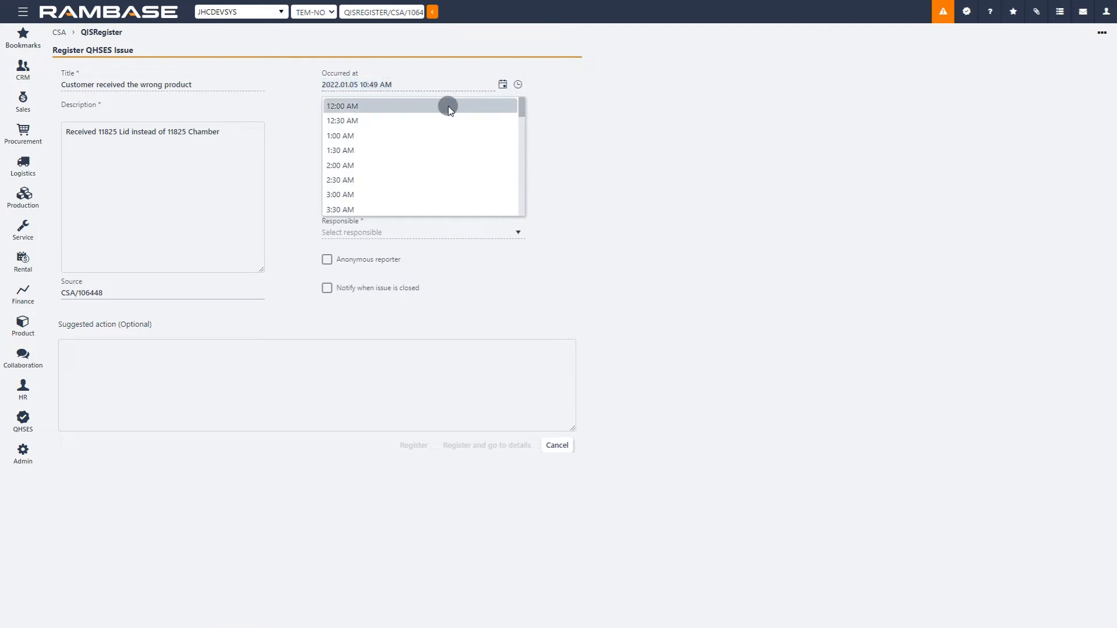
pyautogui.scroll(-3, 424, 169)
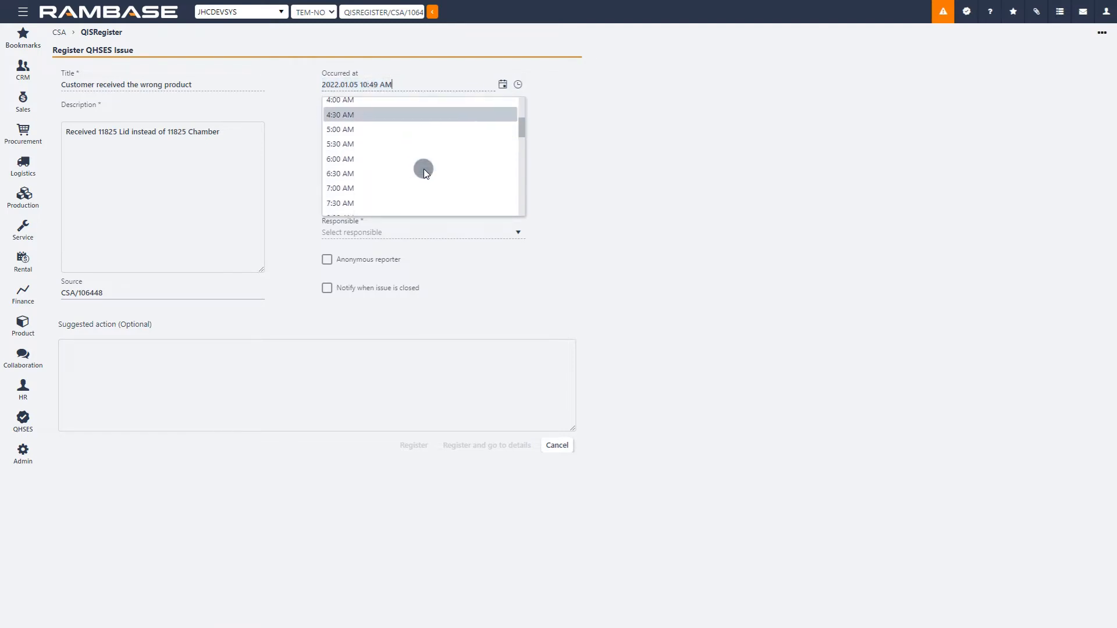
pyautogui.click(392, 198)
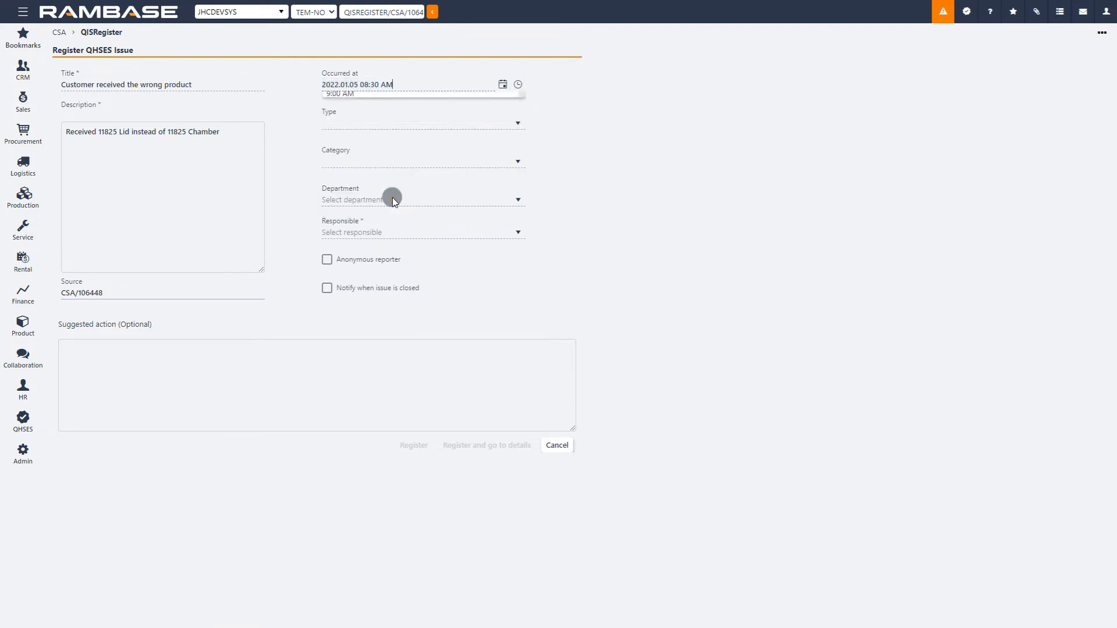
# Step: Classify the issue with the type Customer complaints and the category Outbound logistics
pyautogui.click(519, 123)
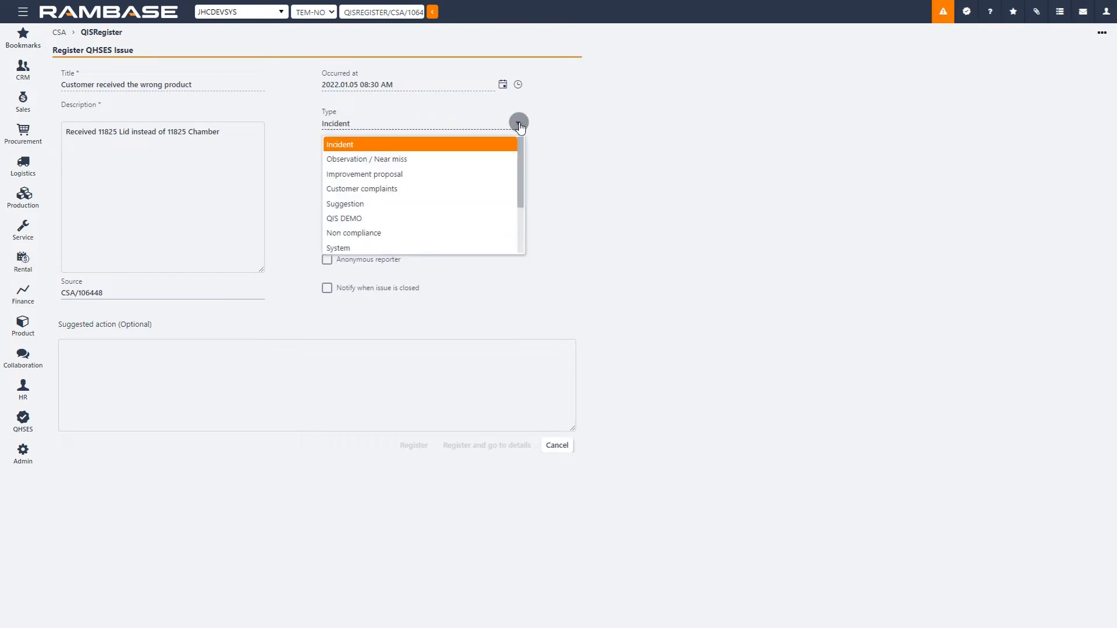
pyautogui.click(415, 189)
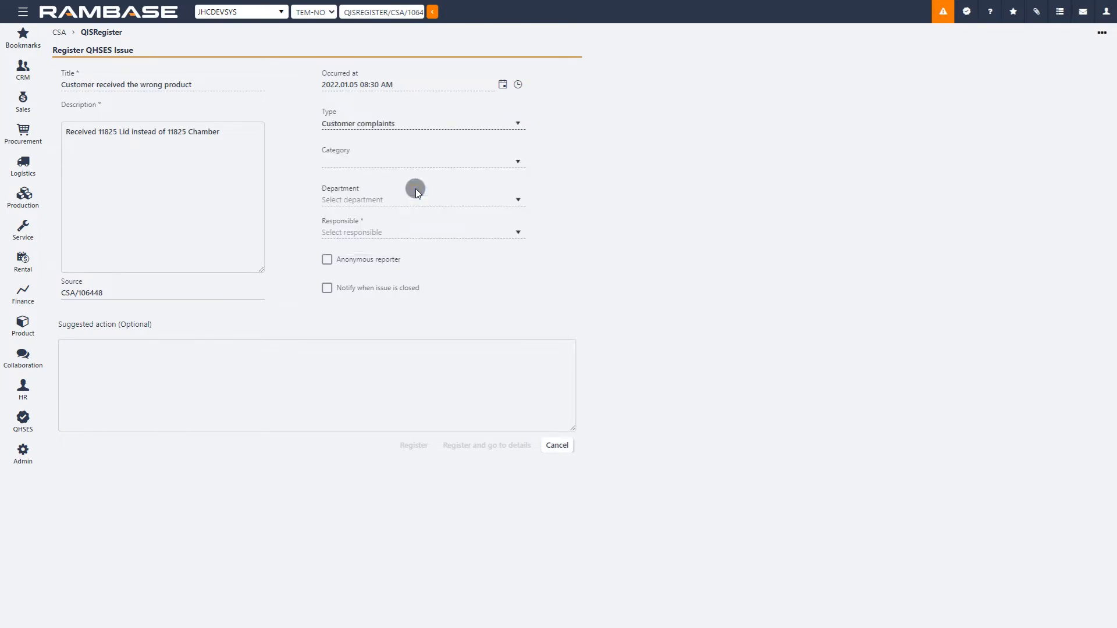
pyautogui.click(518, 163)
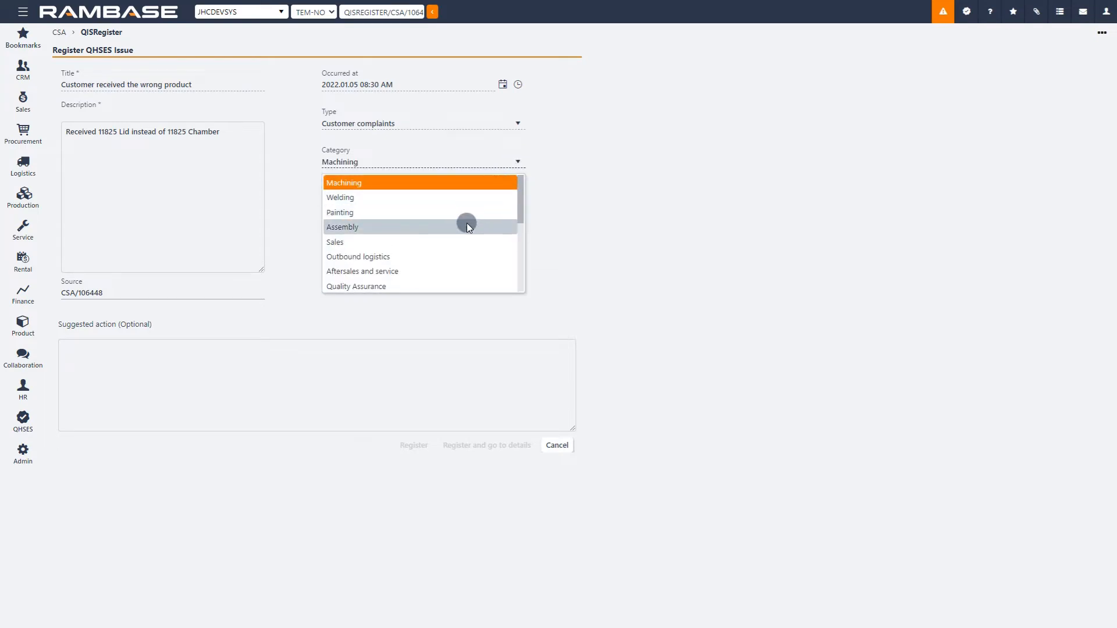
pyautogui.click(459, 258)
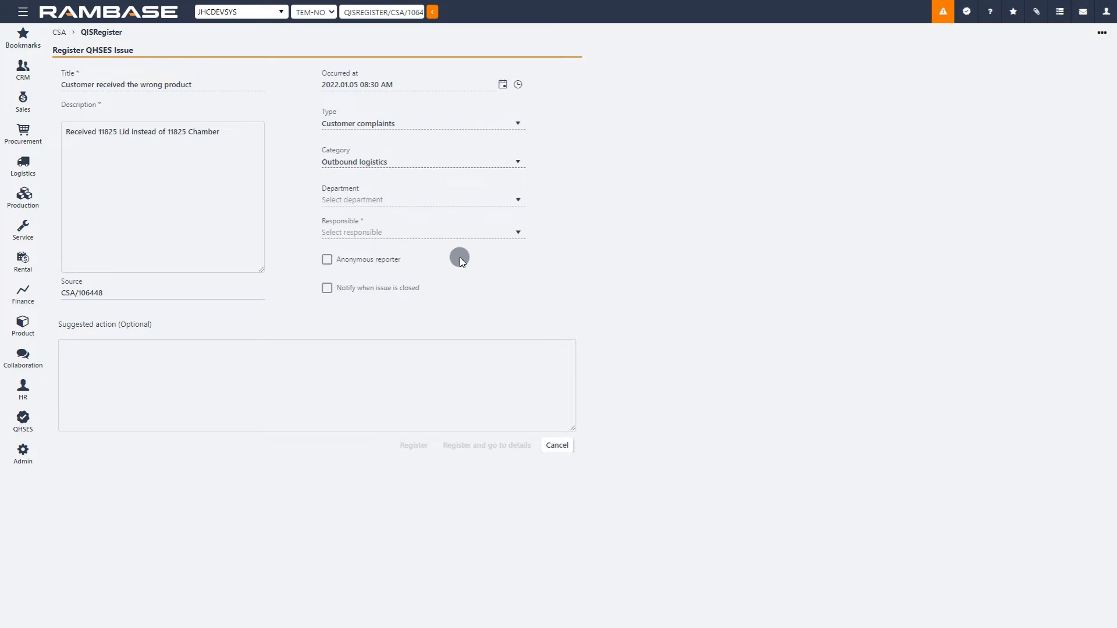
# Step: Set the issue's department to Department 1004 and choose the system consultant as responsible
pyautogui.click(519, 200)
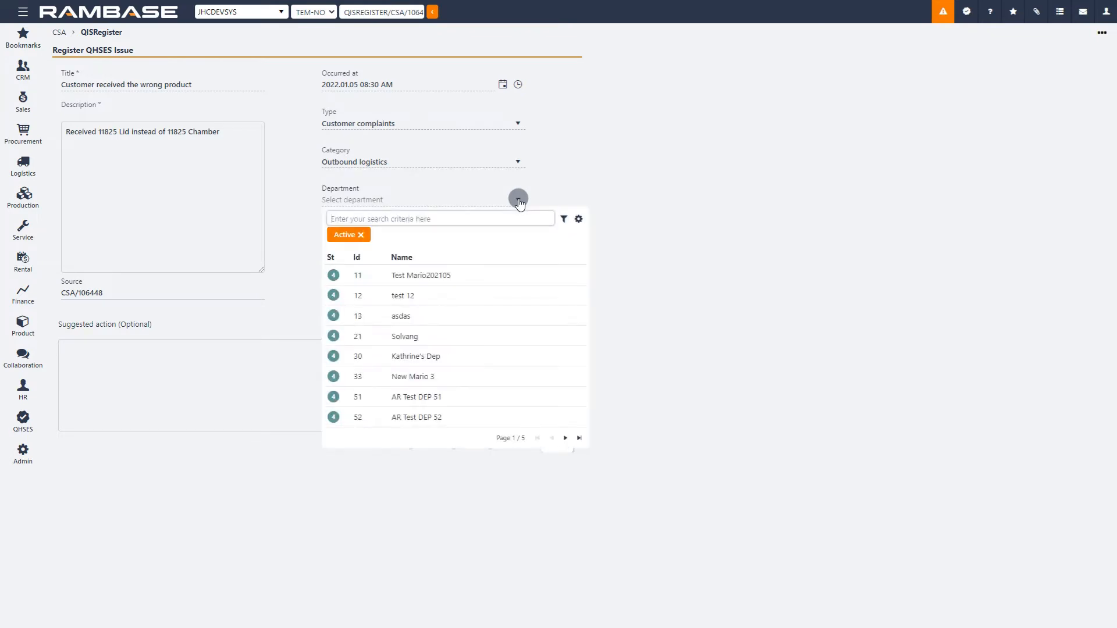
pyautogui.write('1004')
pyautogui.press('Return')
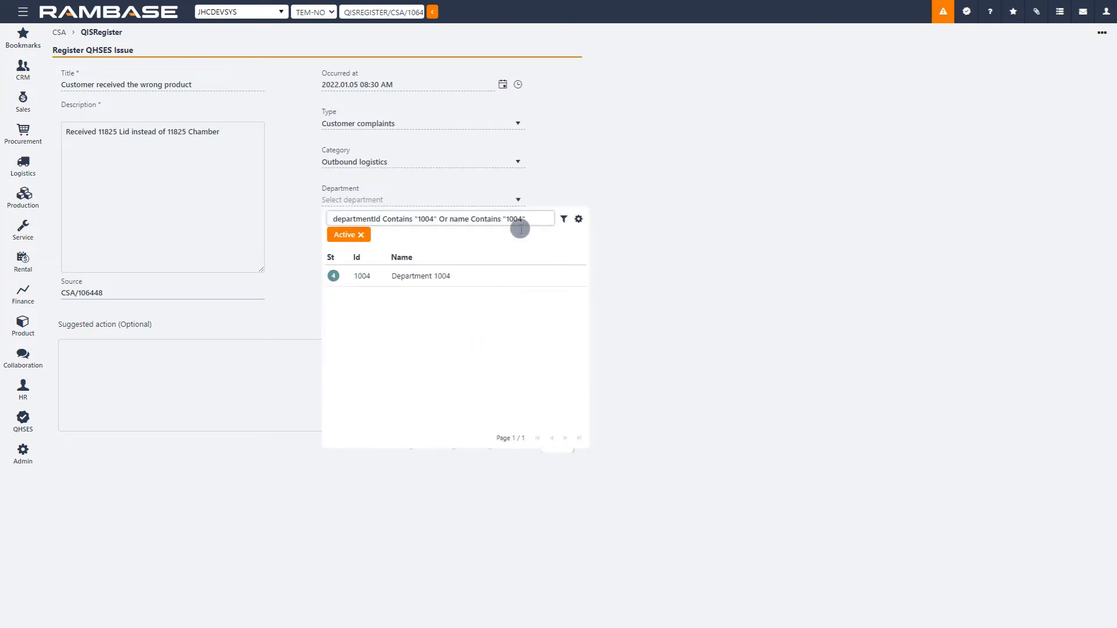
pyautogui.click(525, 276)
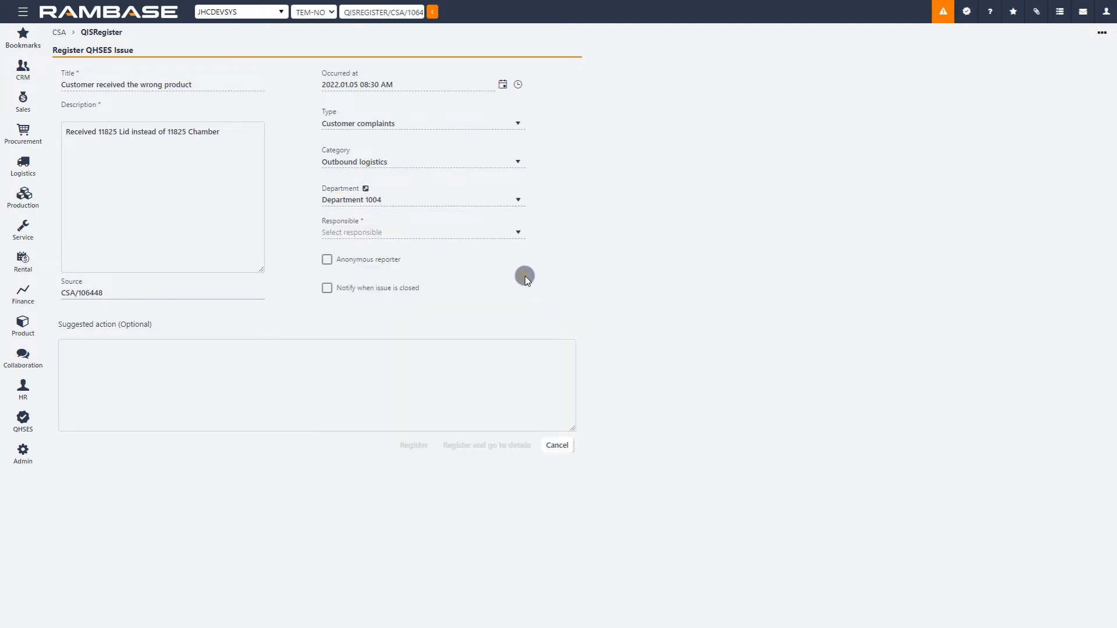
pyautogui.click(518, 233)
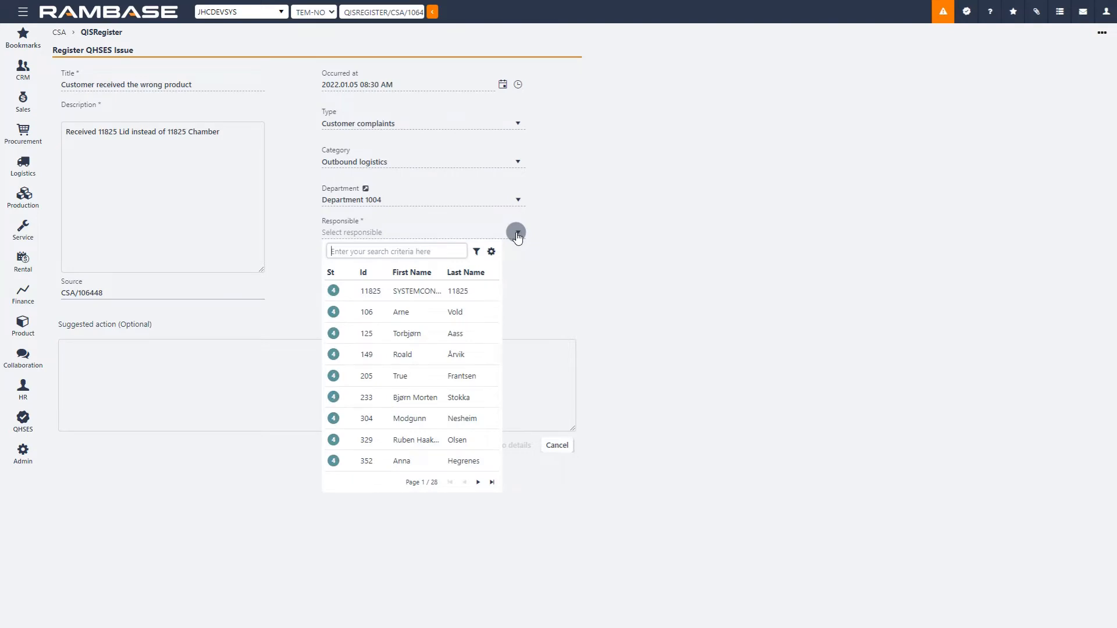
pyautogui.click(484, 292)
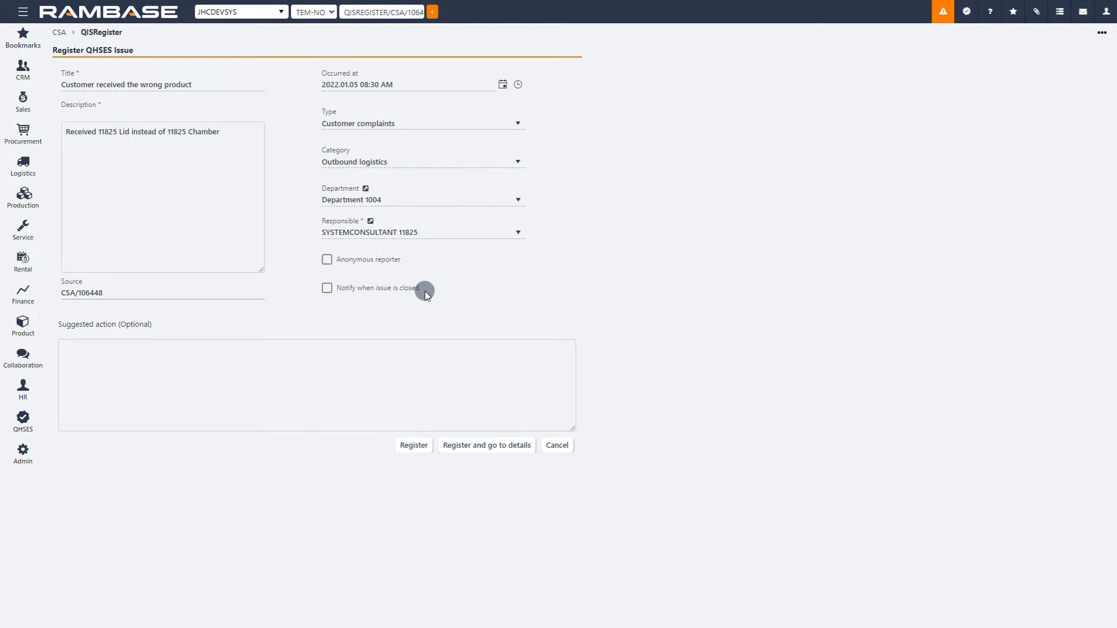
# Step: Suggest the action "Check stock location for misplaced goods" and register the issue, continuing to its details
pyautogui.click(342, 352)
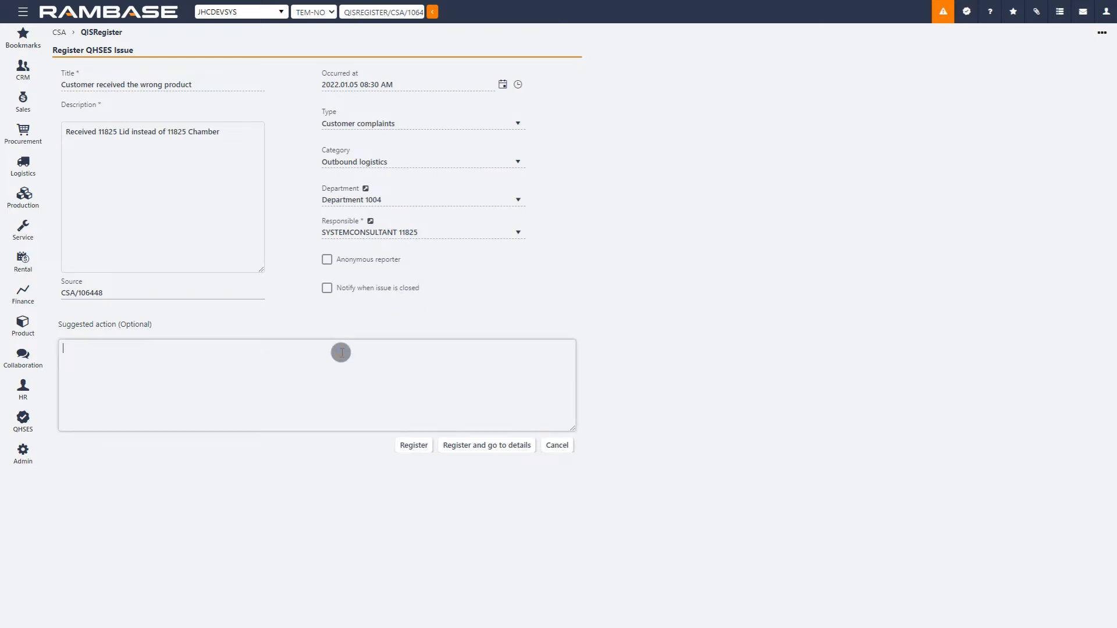
pyautogui.write('Check stock location for misplaced goods')
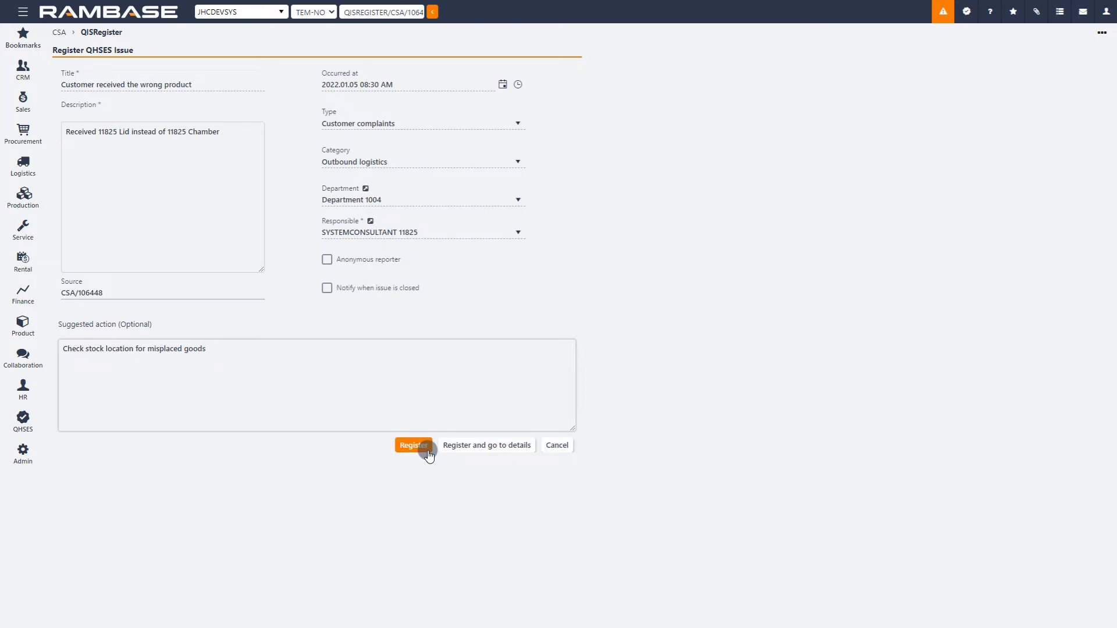
pyautogui.click(531, 447)
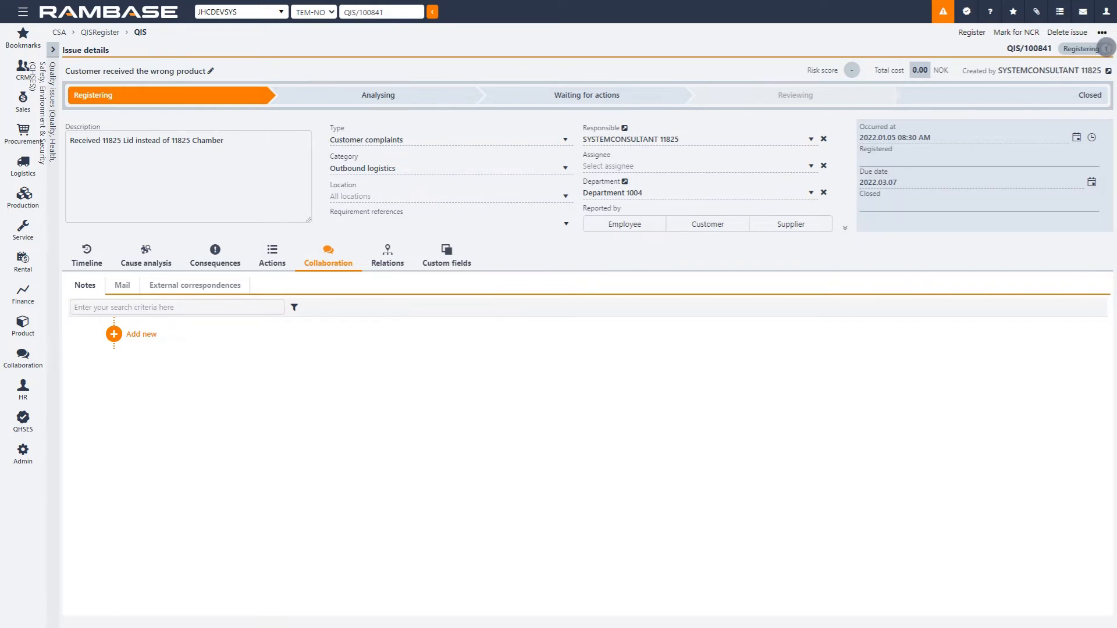
# Step: Search the locations for "vat" and set the issue's location to VAT
pyautogui.click(566, 198)
pyautogui.write('va')
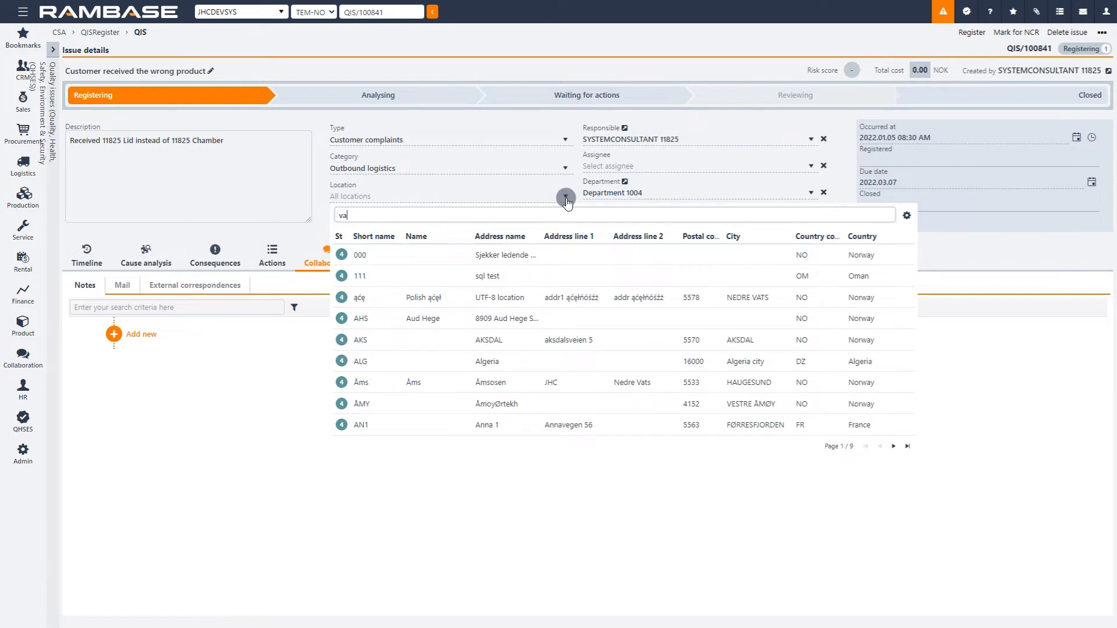
pyautogui.write('t')
pyautogui.press('Return')
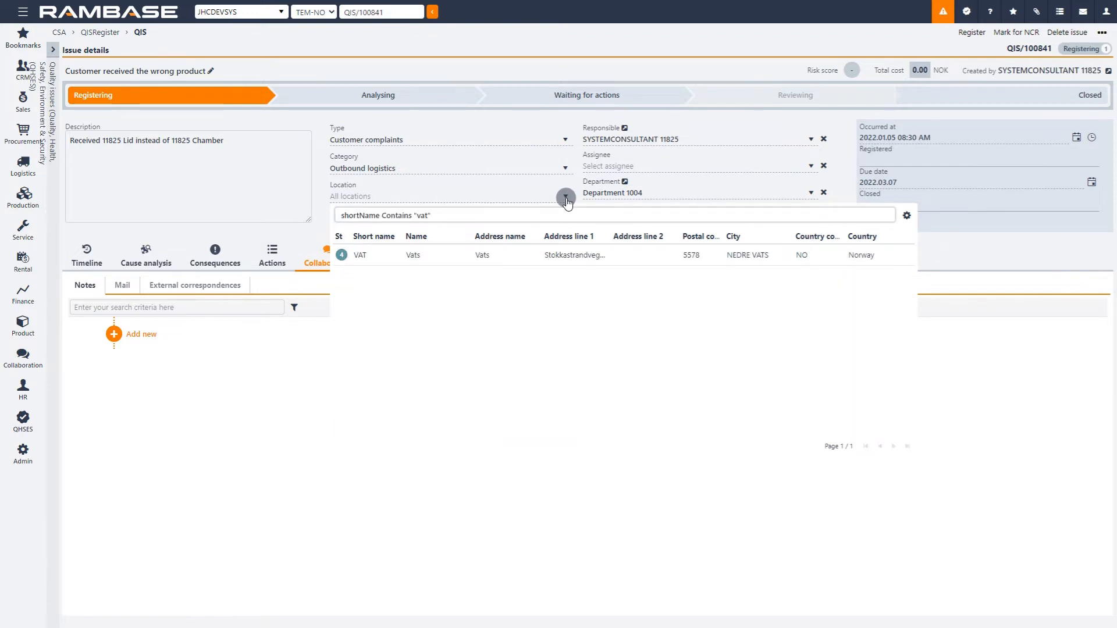
pyautogui.click(640, 260)
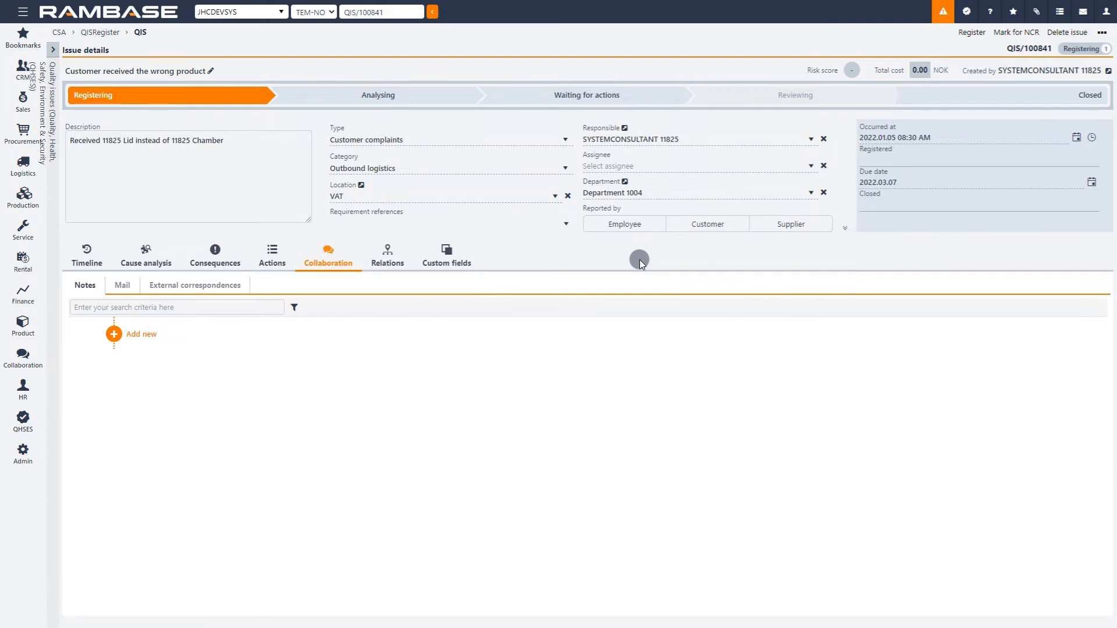
# Step: Add Follow-up as a requirement reference on the issue
pyautogui.click(568, 224)
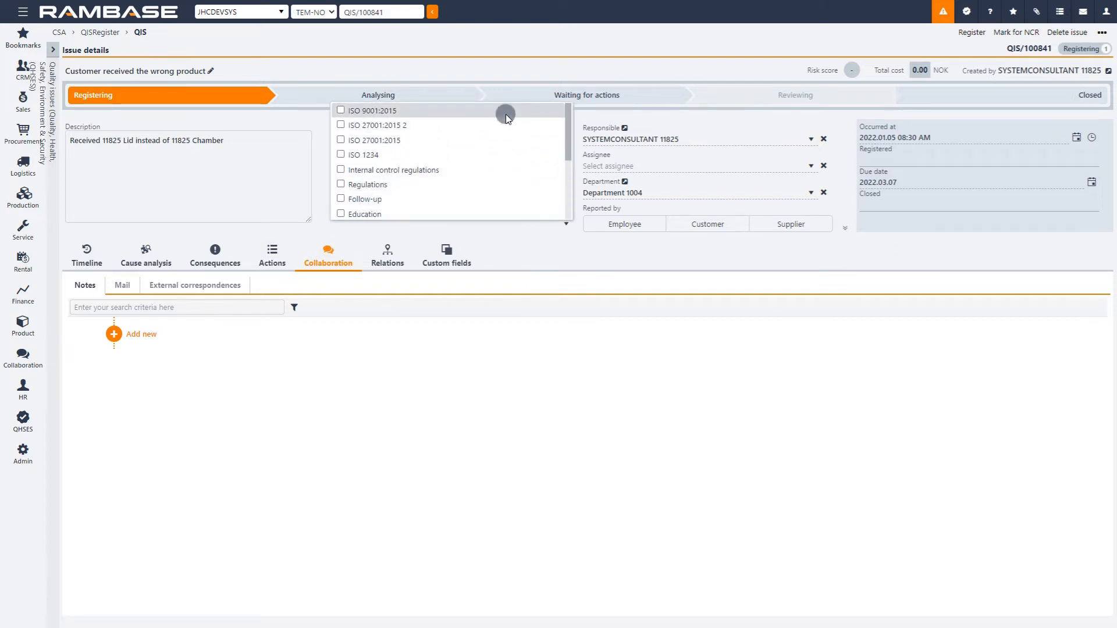
pyautogui.scroll(-1, 497, 175)
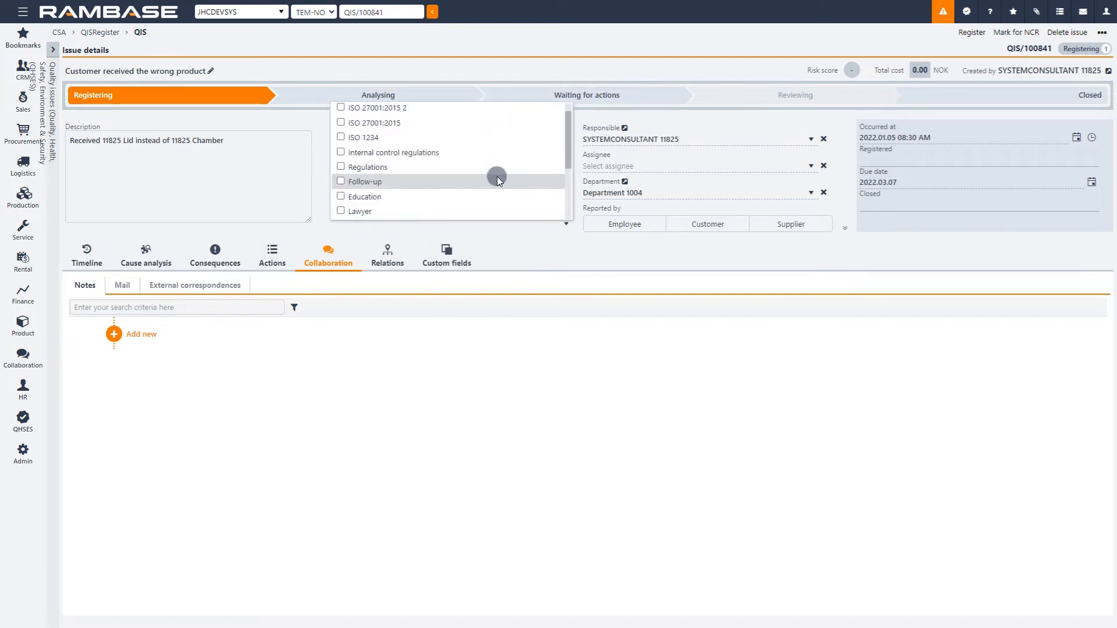
pyautogui.click(340, 181)
pyautogui.click(526, 244)
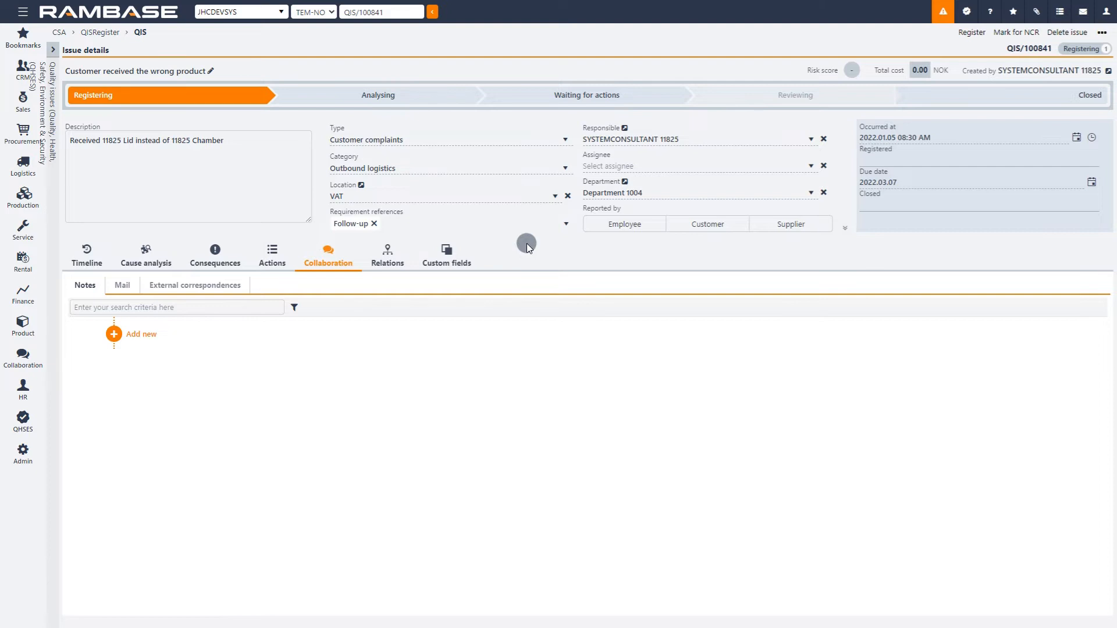
# Step: Search the assignees by employee ID and assign the issue to the matching system consultant
pyautogui.click(811, 168)
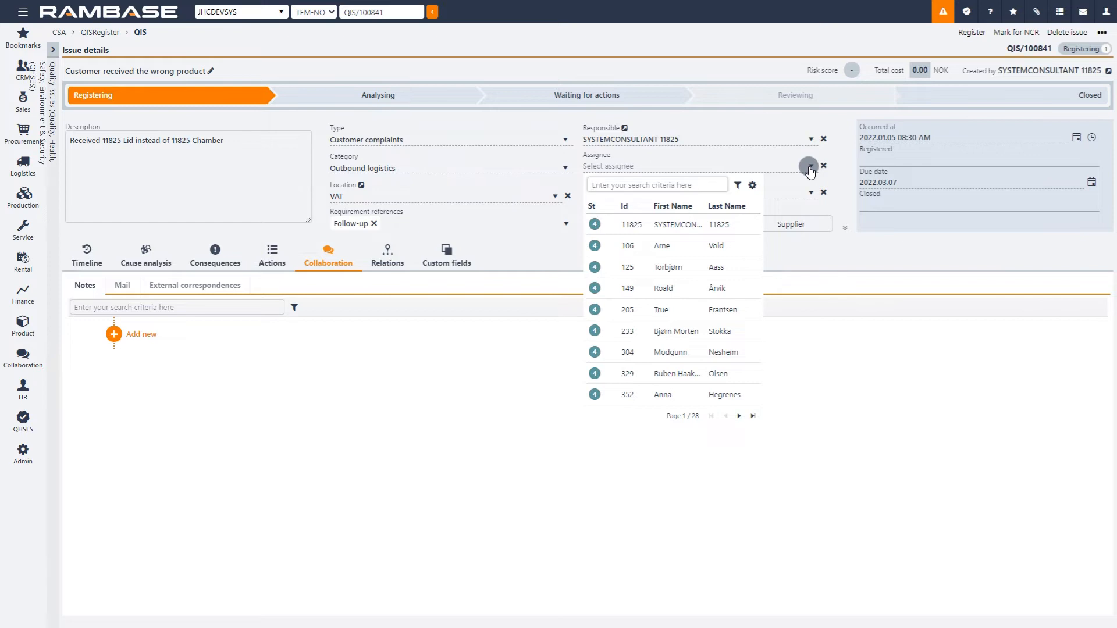
pyautogui.write('11594" Or firs')
pyautogui.click(749, 224)
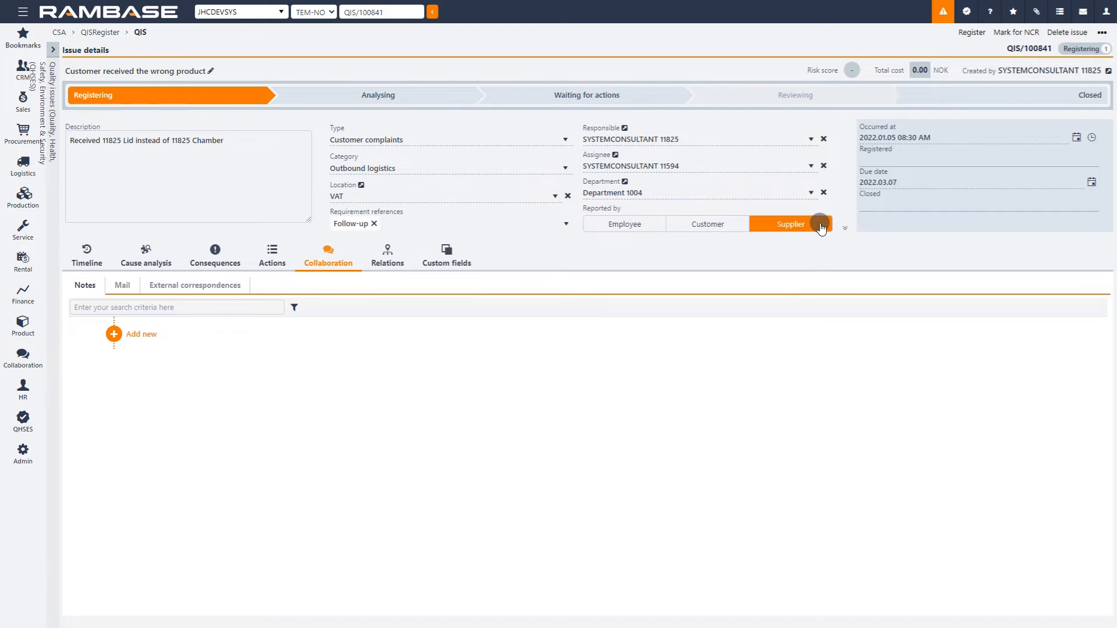
# Step: Mark the issue as reported by a customer, search the customers for "demo" and choose RamBase Demo Customer
pyautogui.click(738, 224)
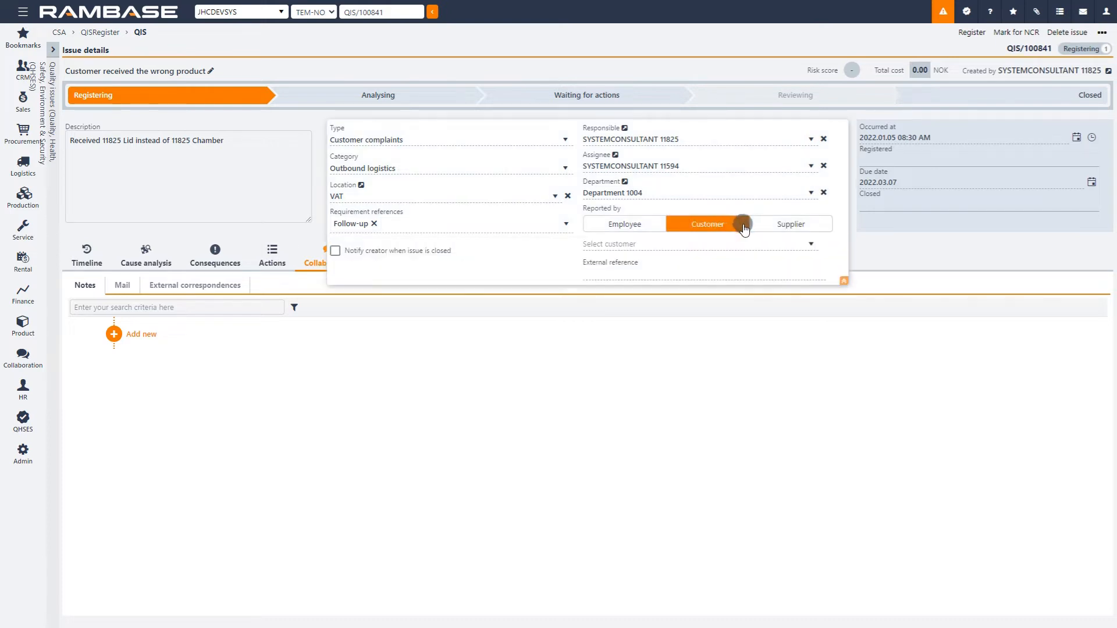
pyautogui.click(810, 244)
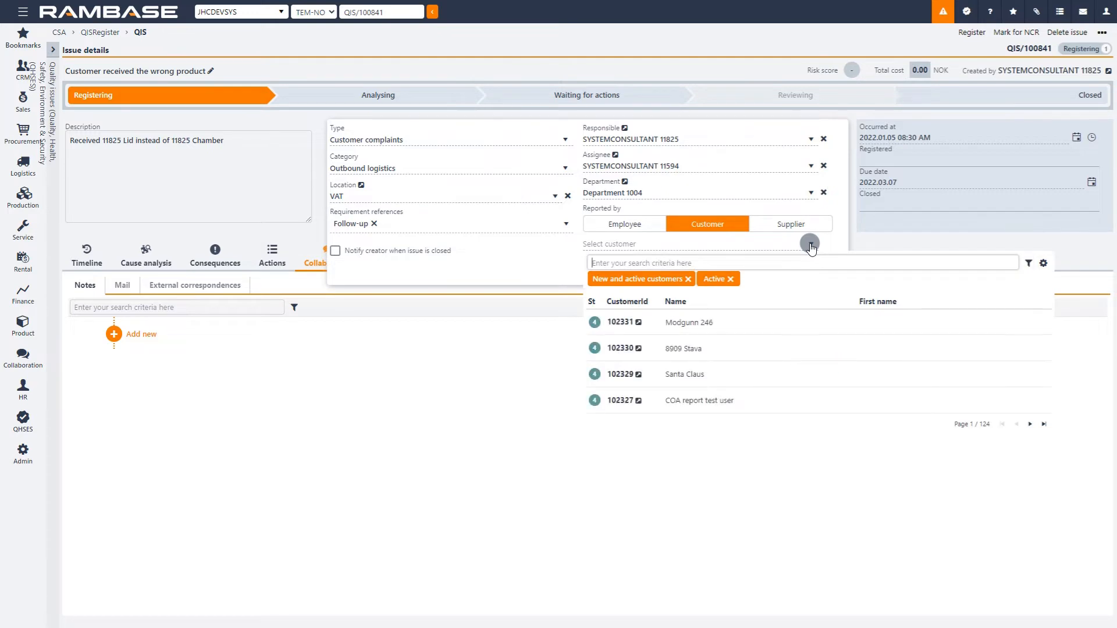
pyautogui.write('demo')
pyautogui.press('Return')
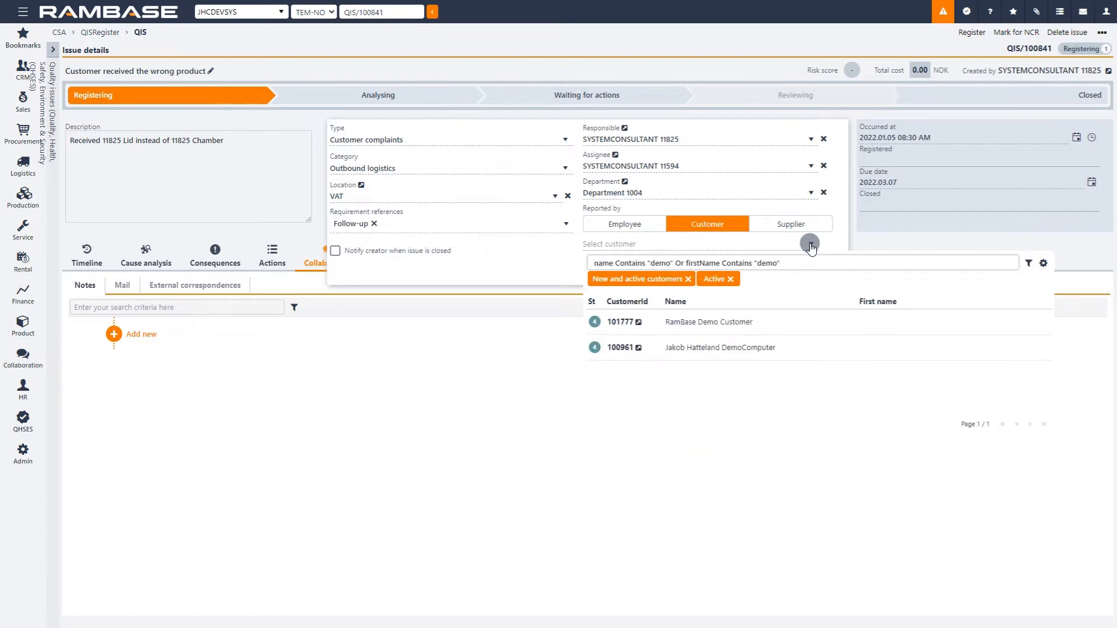
pyautogui.click(791, 328)
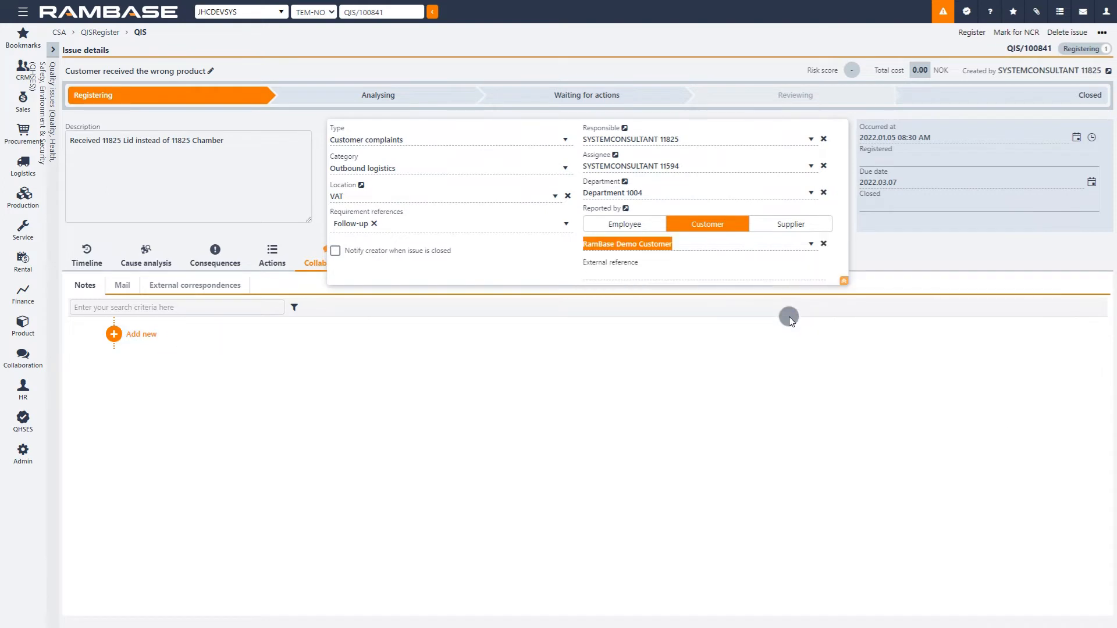
pyautogui.click(787, 274)
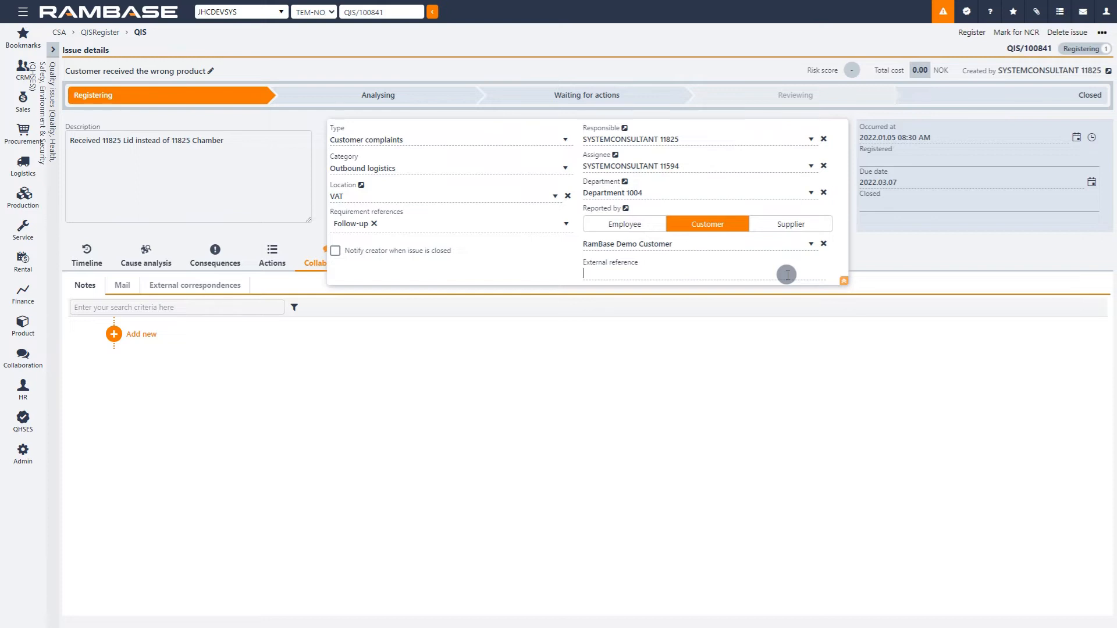
pyautogui.click(844, 281)
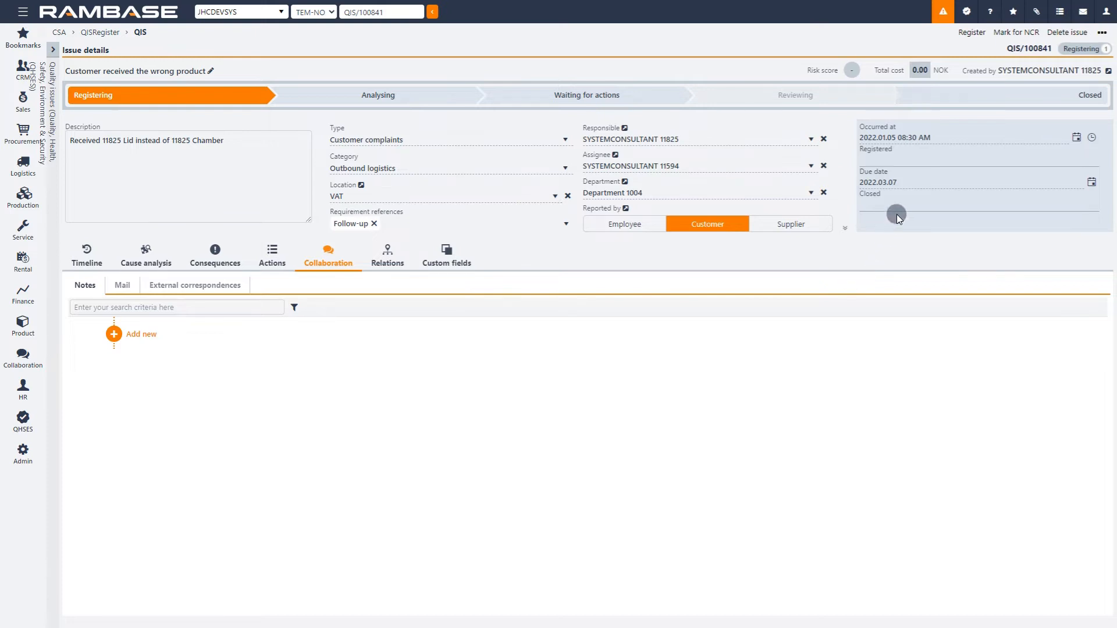
# Step: Register the issue to start its analysis and view its timeline
pyautogui.click(971, 33)
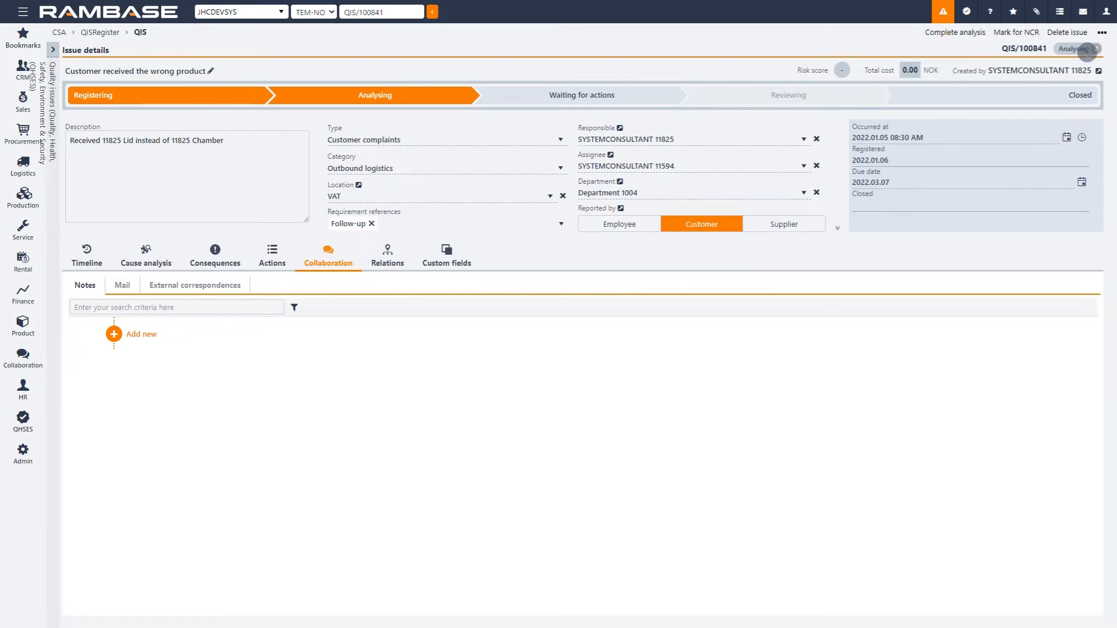
pyautogui.click(88, 255)
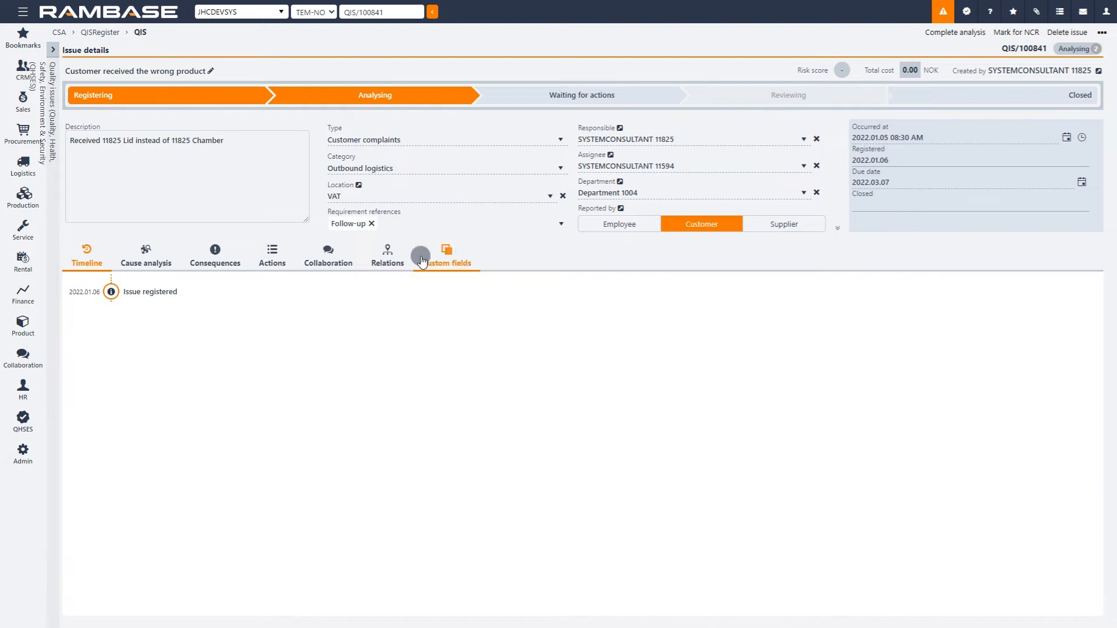
# Step: In the cause analysis, add the cause "Products misplaced on stock location" for the wrong product being received
pyautogui.click(147, 250)
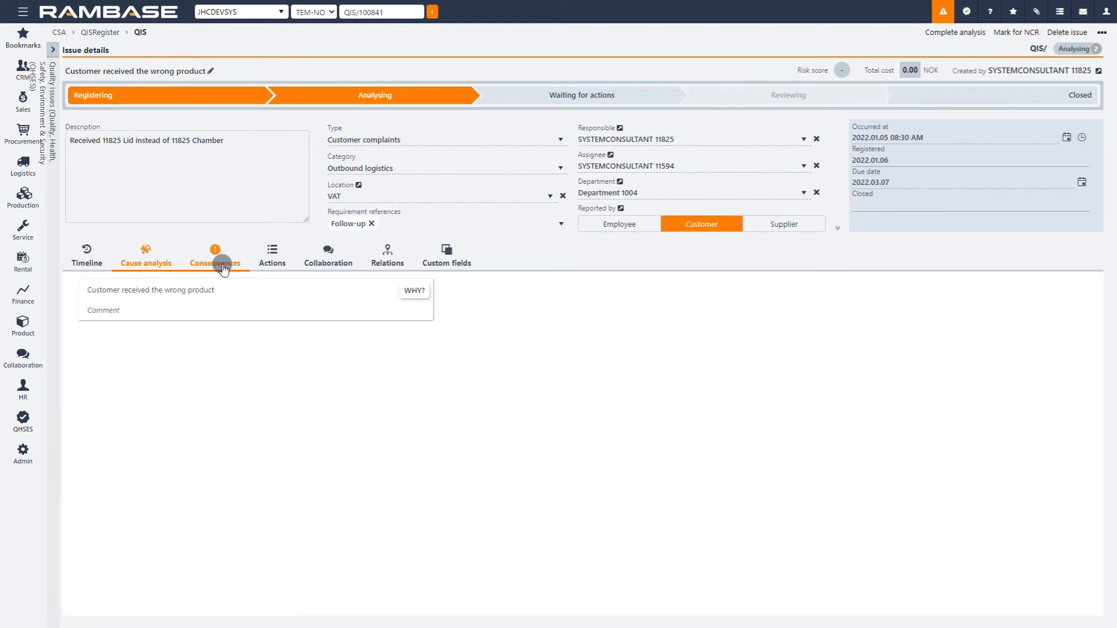
pyautogui.click(422, 293)
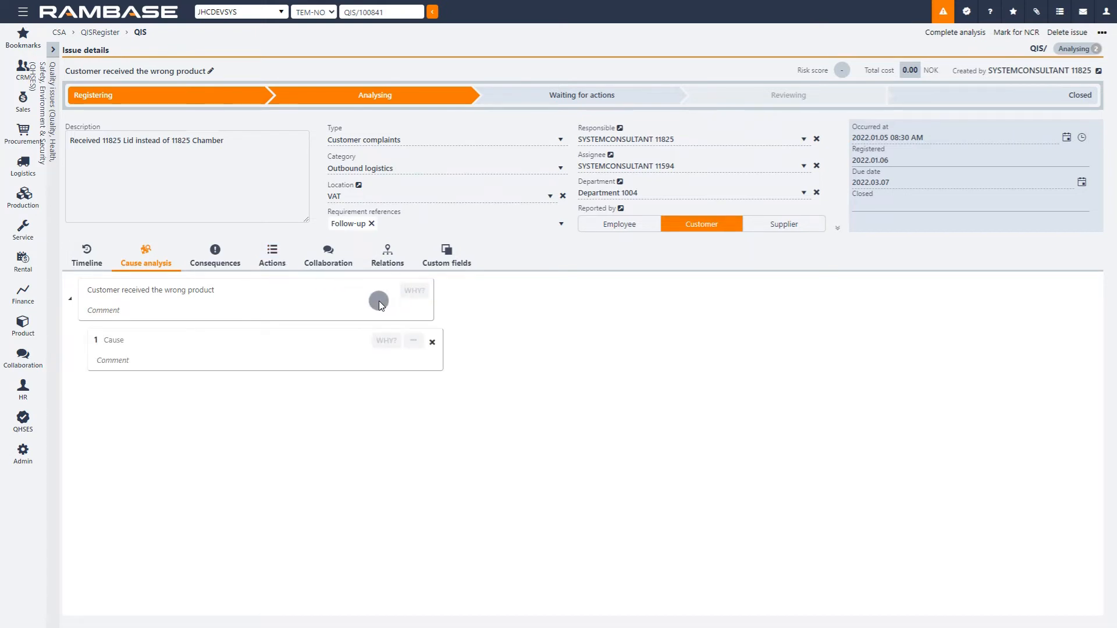
pyautogui.write('Produ')
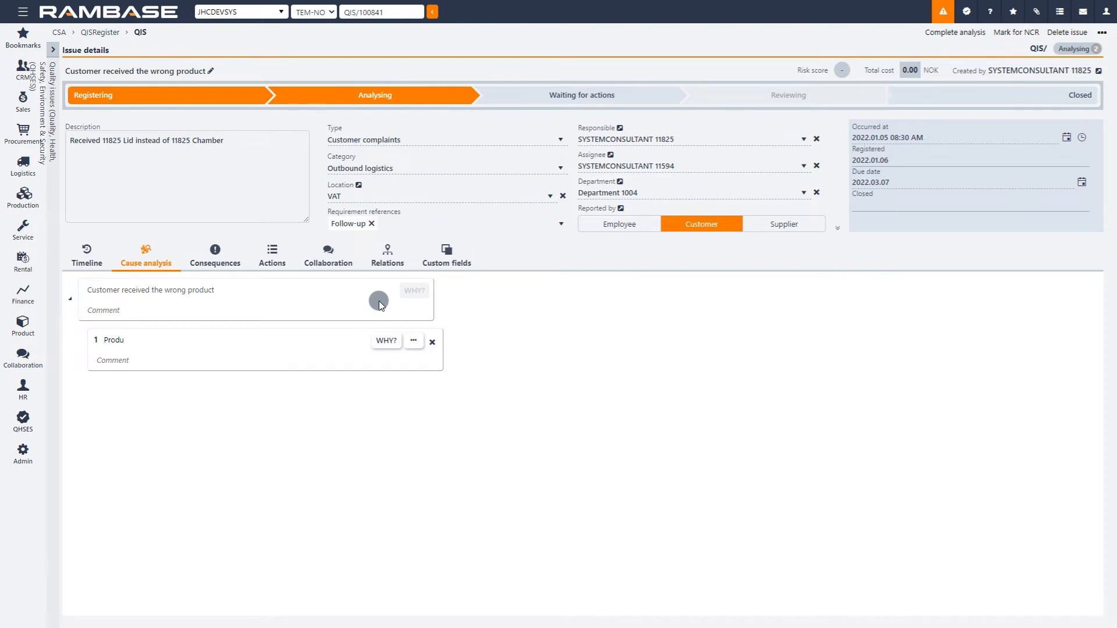
pyautogui.write('cts misplaced on stock location')
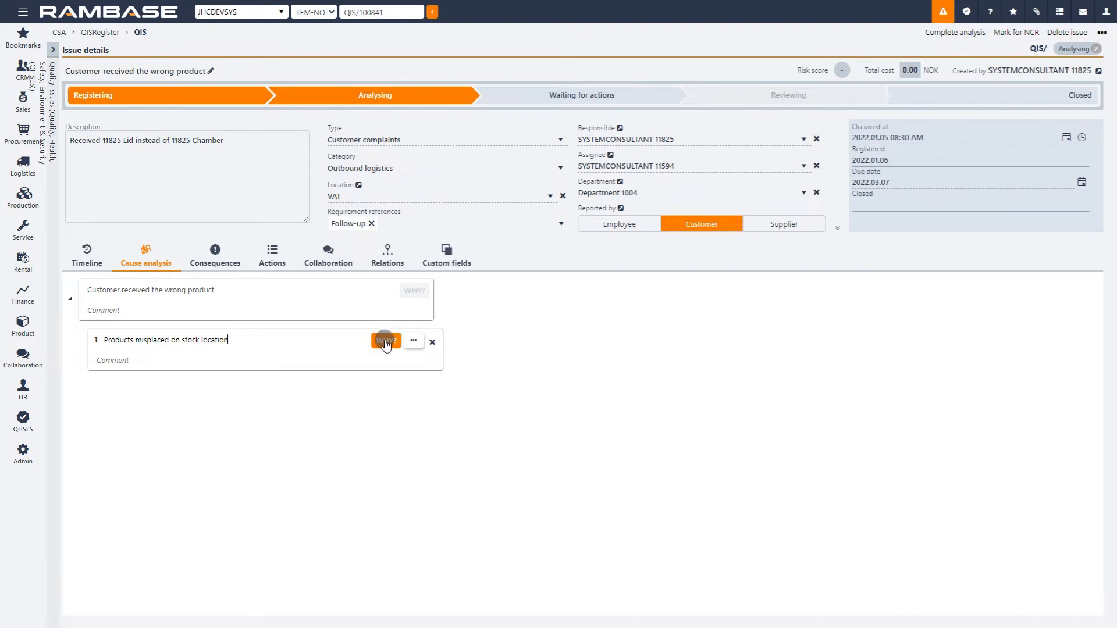
# Step: Add the underlying cause "Weakness in stocking procedure" beneath "Products misplaced on stock location"
pyautogui.click(385, 341)
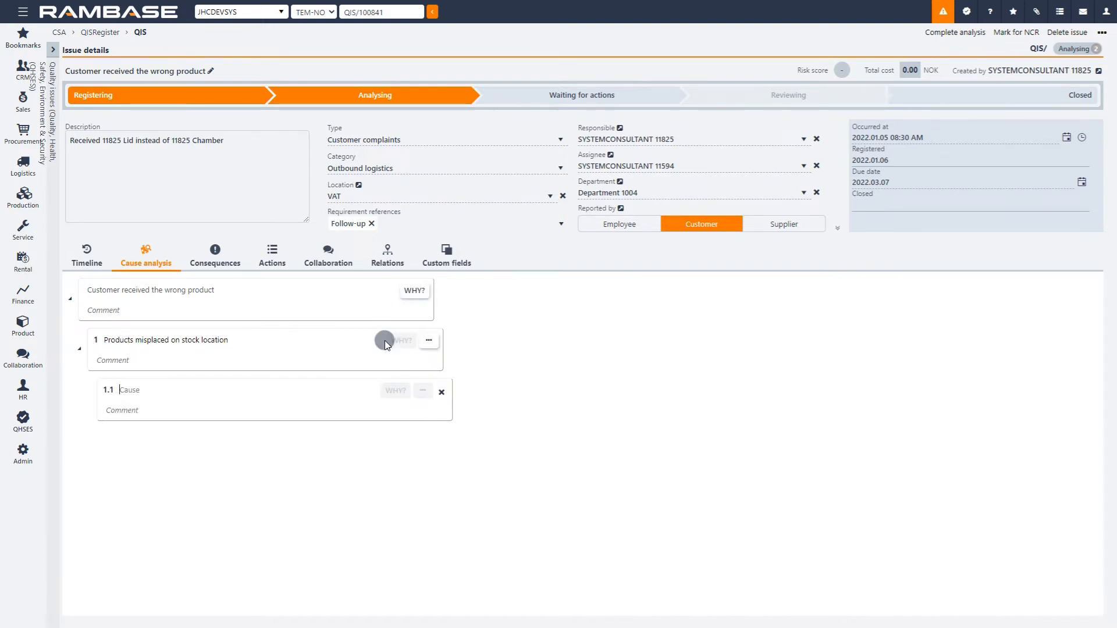
pyautogui.write('Weakness in stock')
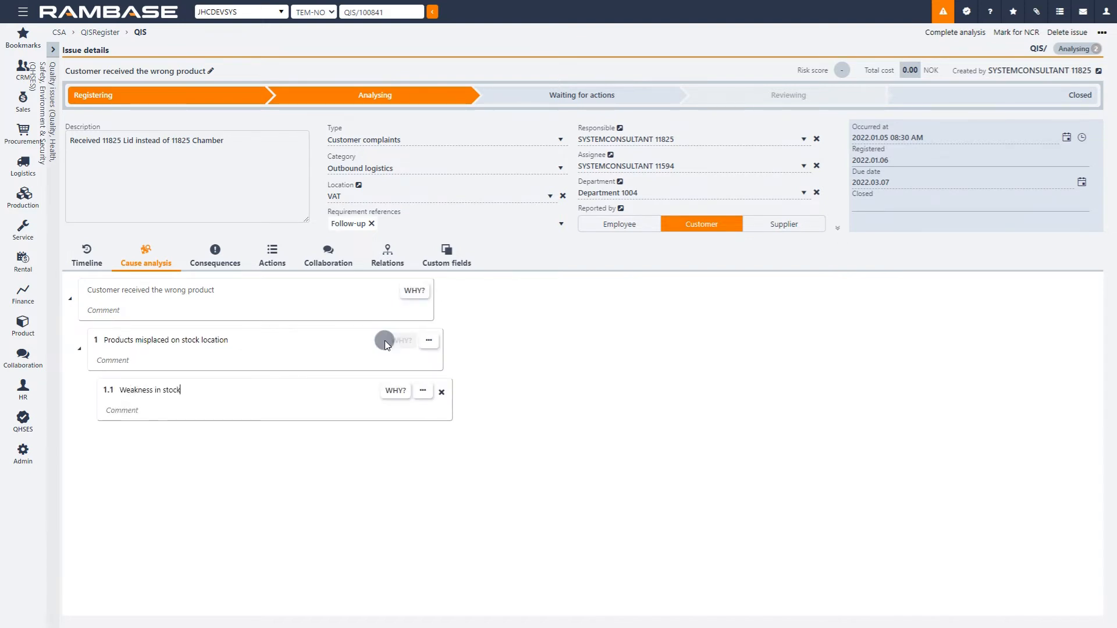
pyautogui.write('ing procedure')
# Step: Set the direct cause of "Products misplaced on stock location" to Method
pyautogui.click(433, 348)
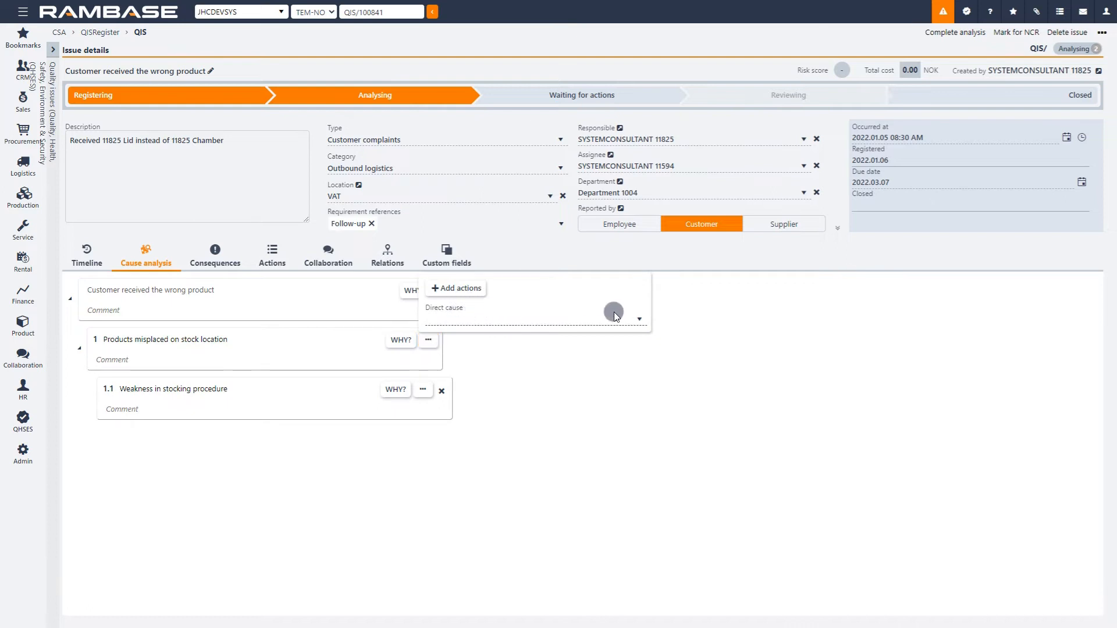
pyautogui.click(639, 317)
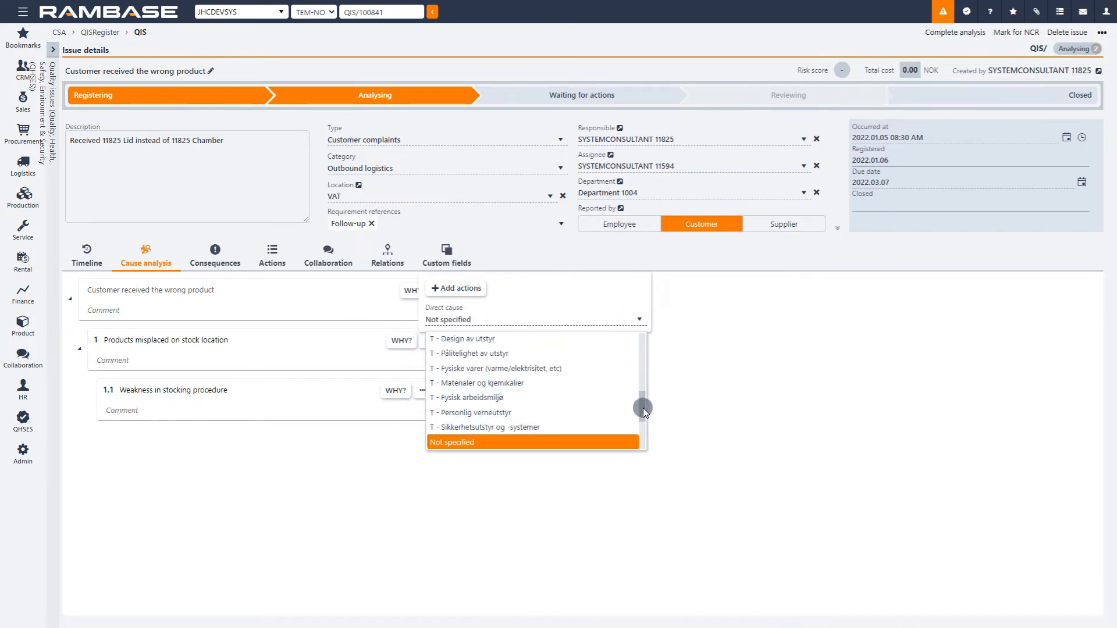
pyautogui.moveTo(644, 407); pyautogui.dragTo(647, 344)
pyautogui.click(545, 370)
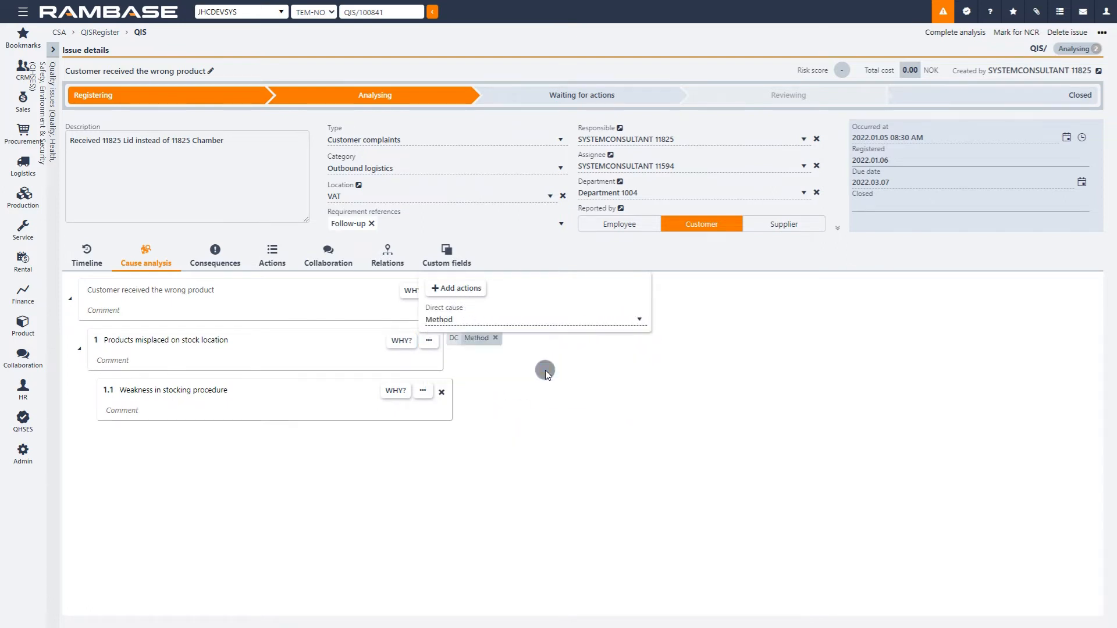
pyautogui.click(540, 374)
# Step: Set the direct cause of "Weakness in stocking procedure" to Method
pyautogui.click(422, 392)
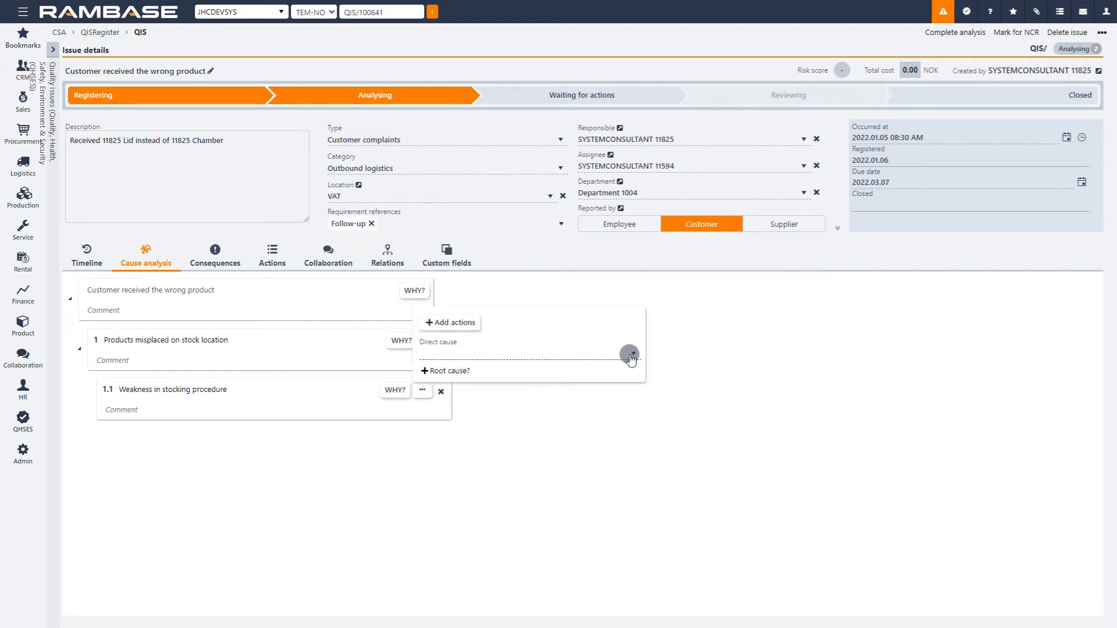
pyautogui.click(632, 353)
pyautogui.moveTo(628, 425); pyautogui.dragTo(561, 379)
pyautogui.click(533, 410)
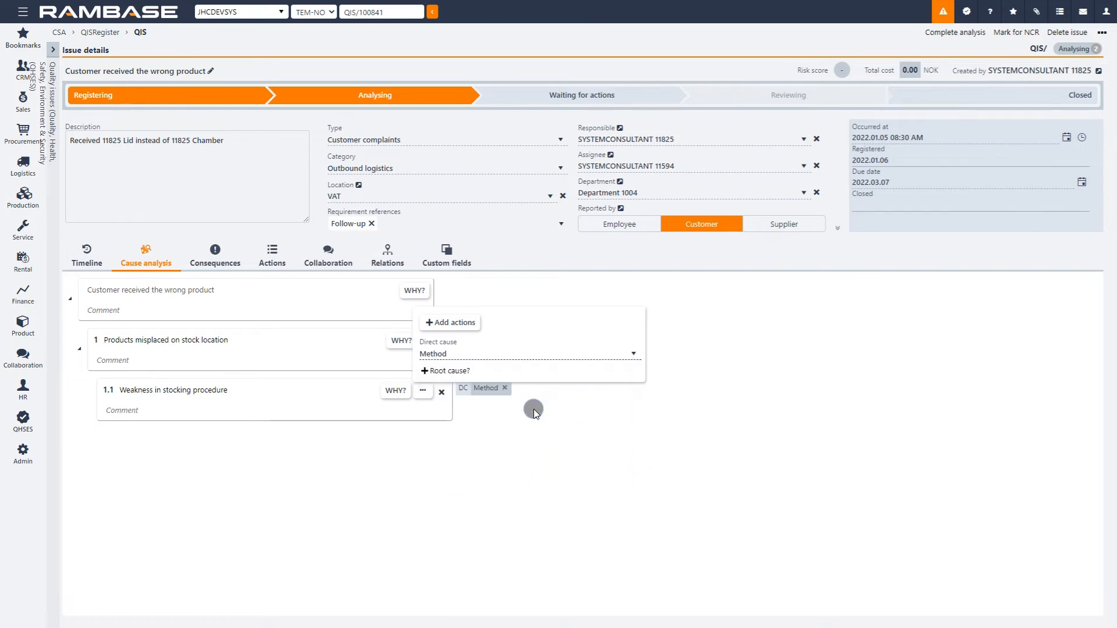
# Step: Add the root cause "Procedure quality / existence" to "Weakness in stocking procedure"
pyautogui.click(452, 371)
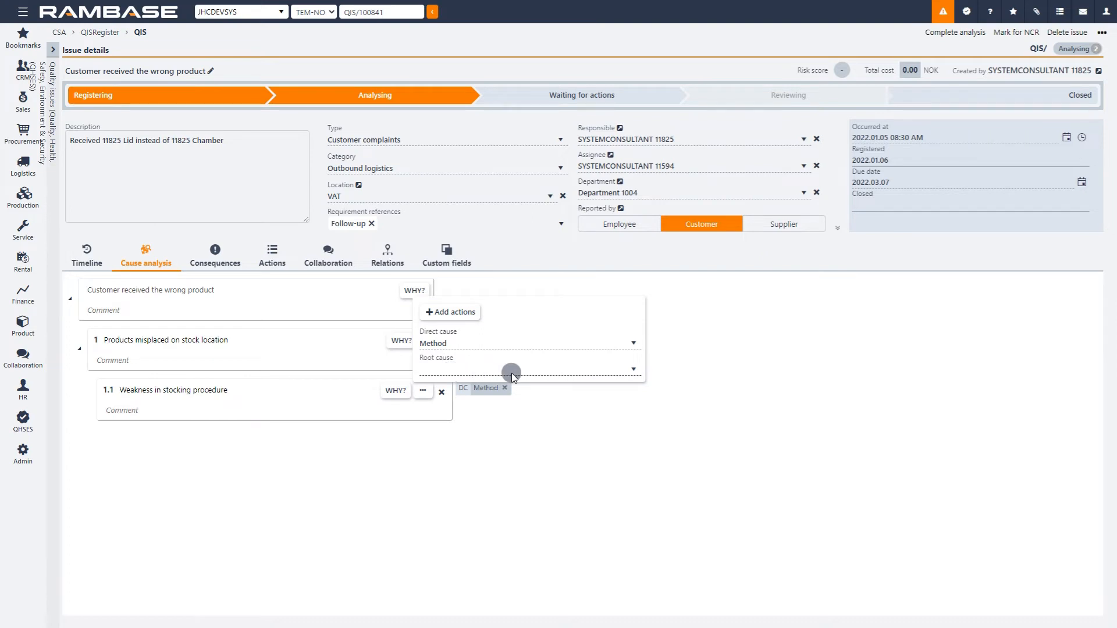
pyautogui.click(634, 368)
pyautogui.click(633, 372)
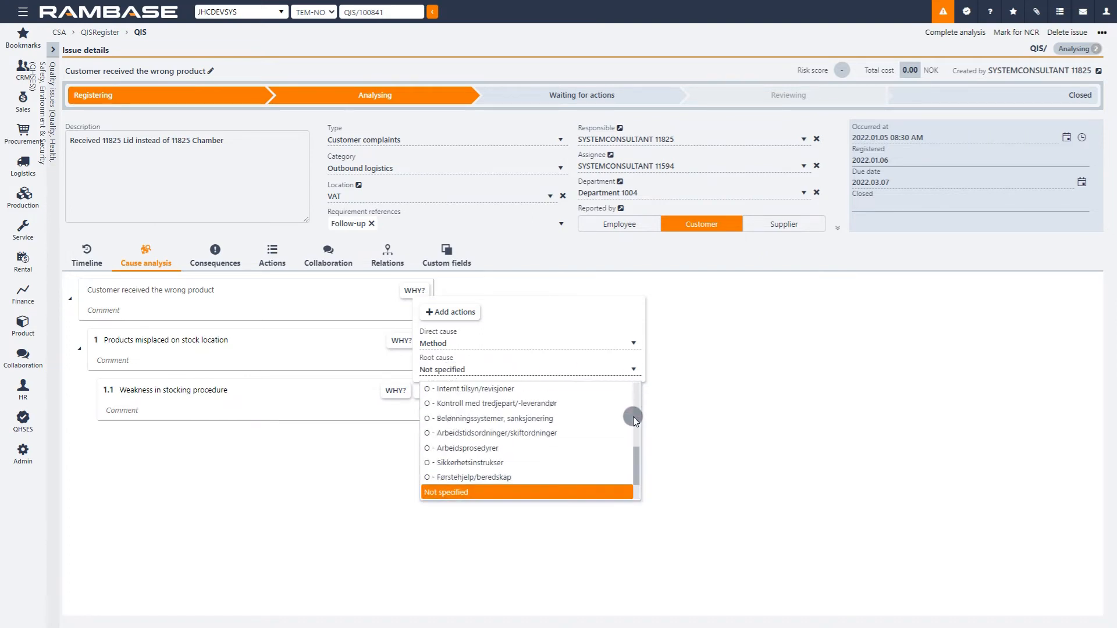
pyautogui.moveTo(634, 455); pyautogui.dragTo(642, 372)
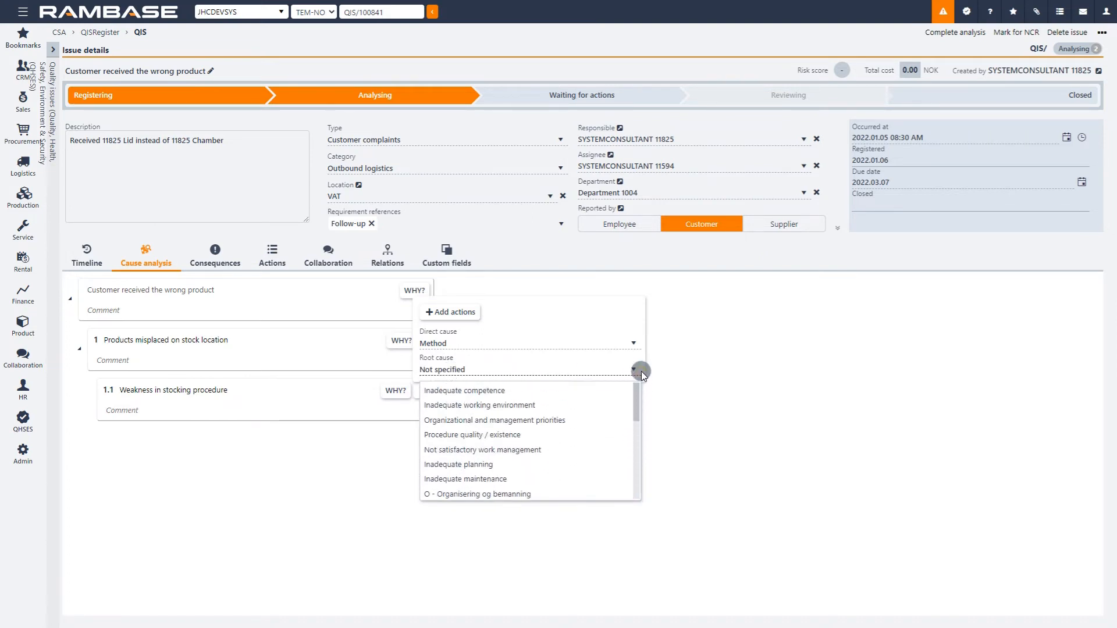
pyautogui.click(543, 437)
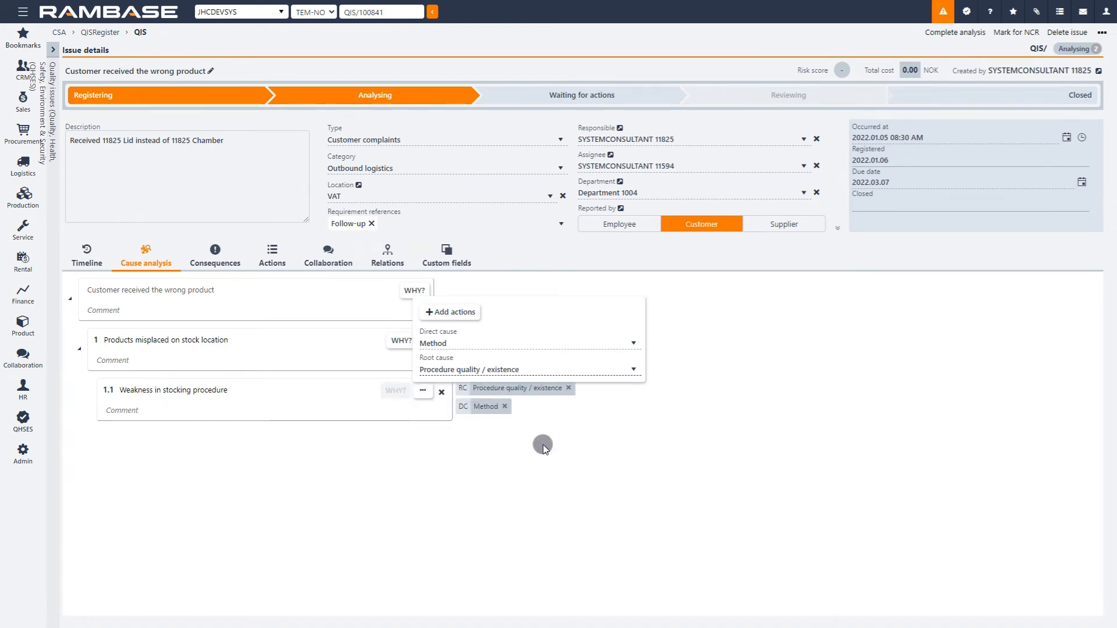
pyautogui.click(543, 445)
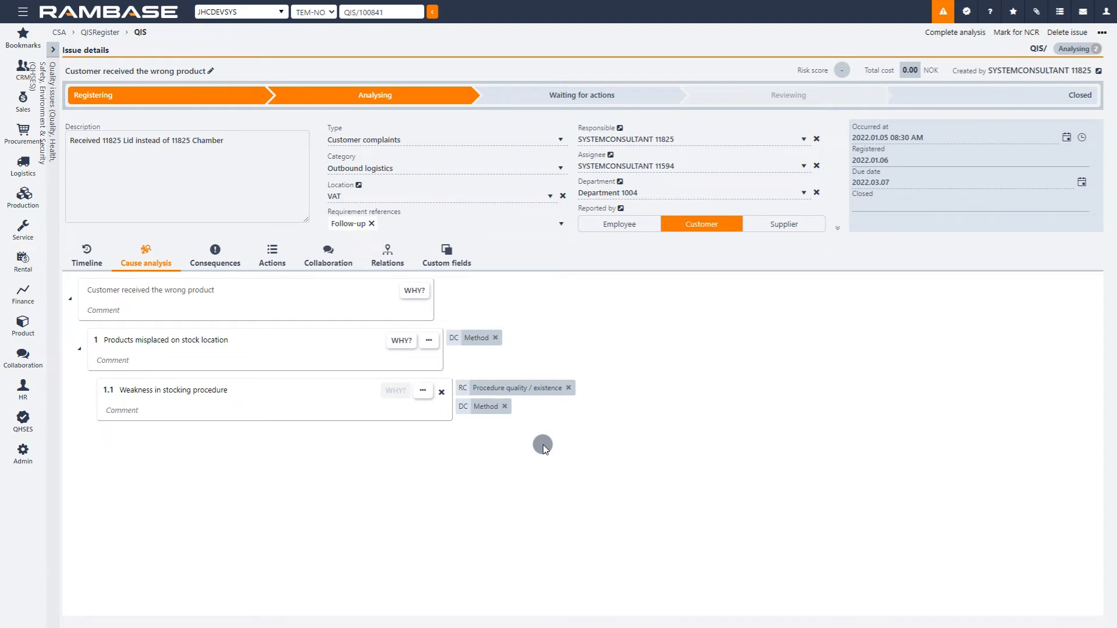
# Step: Add "Short on staff" as another top-level cause of the customer receiving the wrong product
pyautogui.click(415, 291)
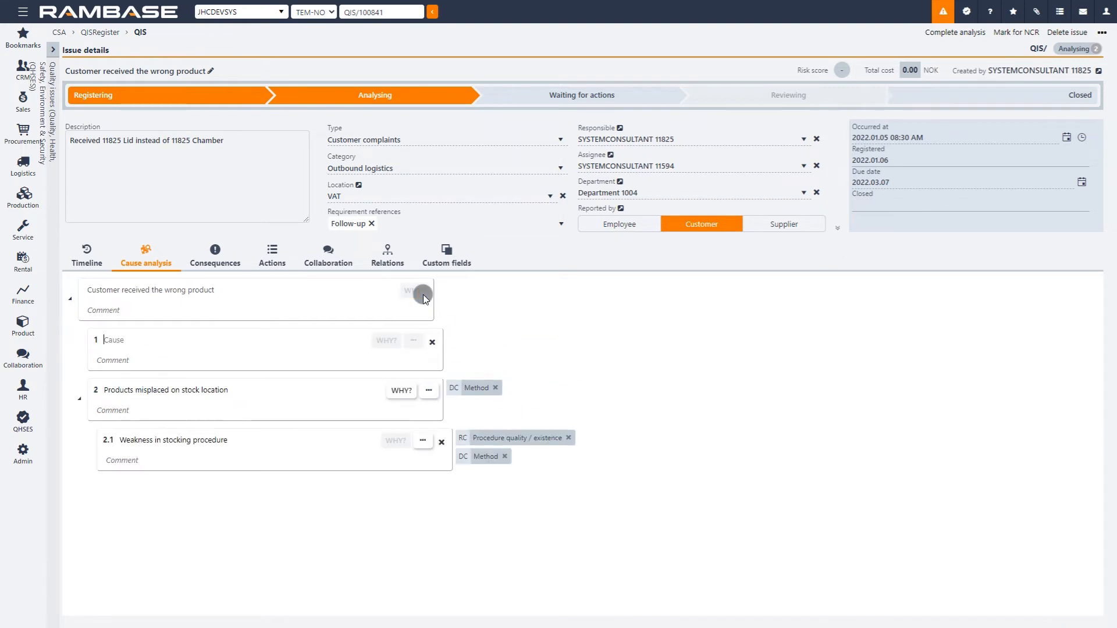
pyautogui.write('Short')
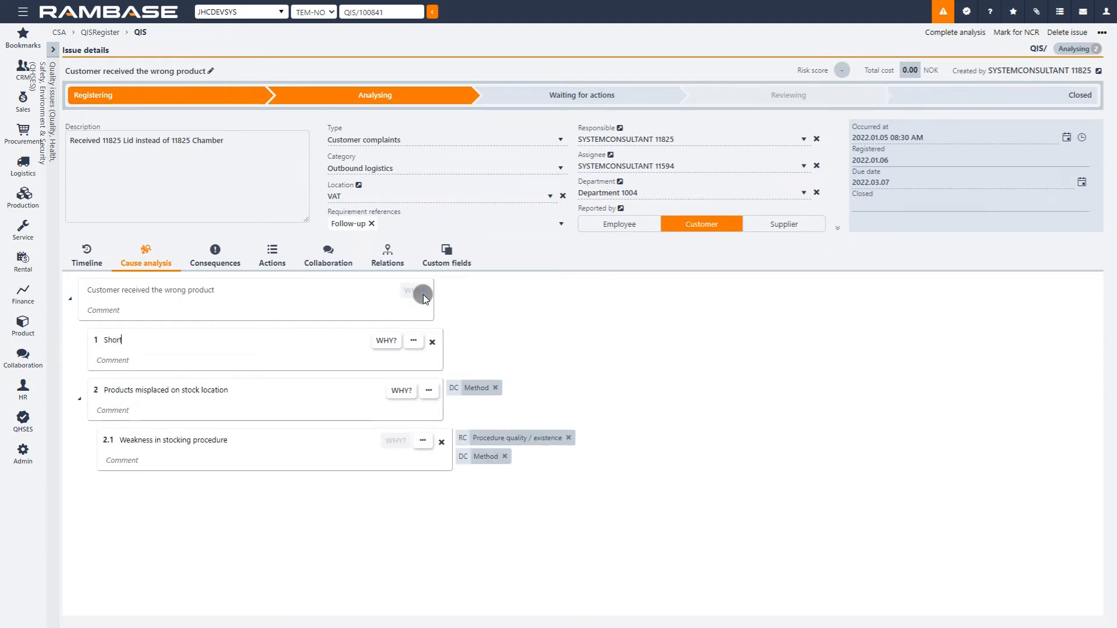
pyautogui.write(' on staff')
# Step: Set the direct cause of "Short on staff" to Illness
pyautogui.click(411, 341)
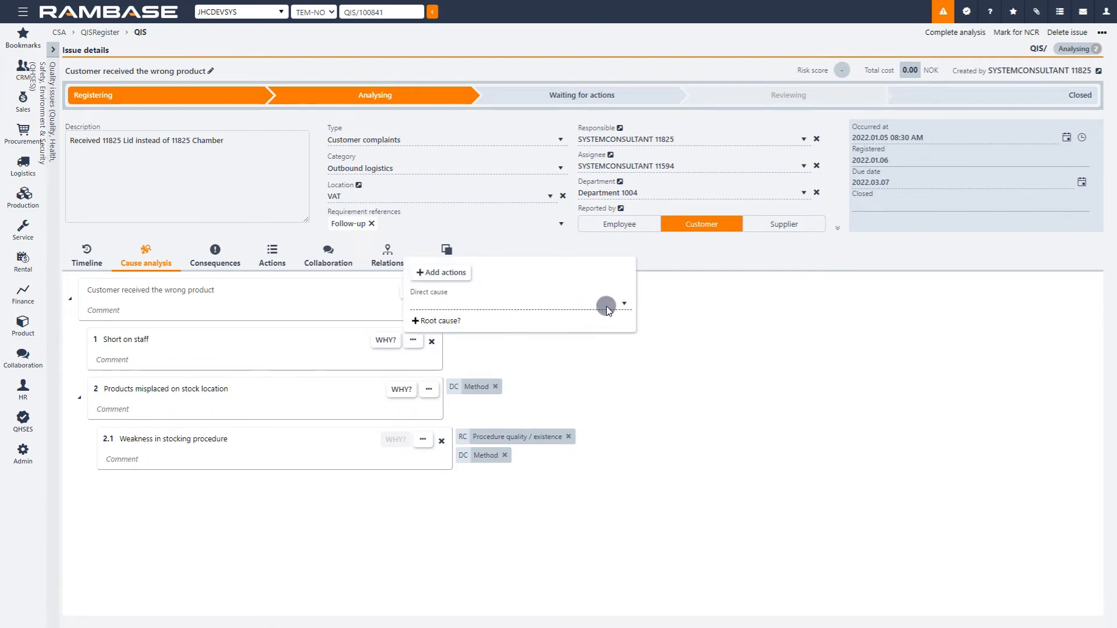
pyautogui.click(625, 303)
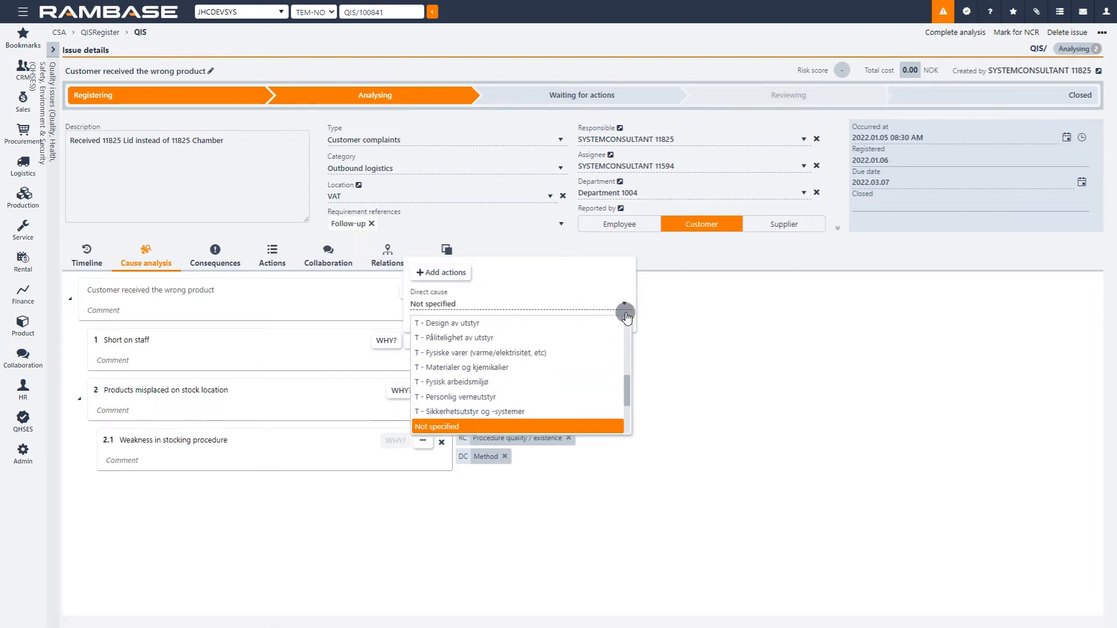
pyautogui.moveTo(627, 379); pyautogui.dragTo(626, 417)
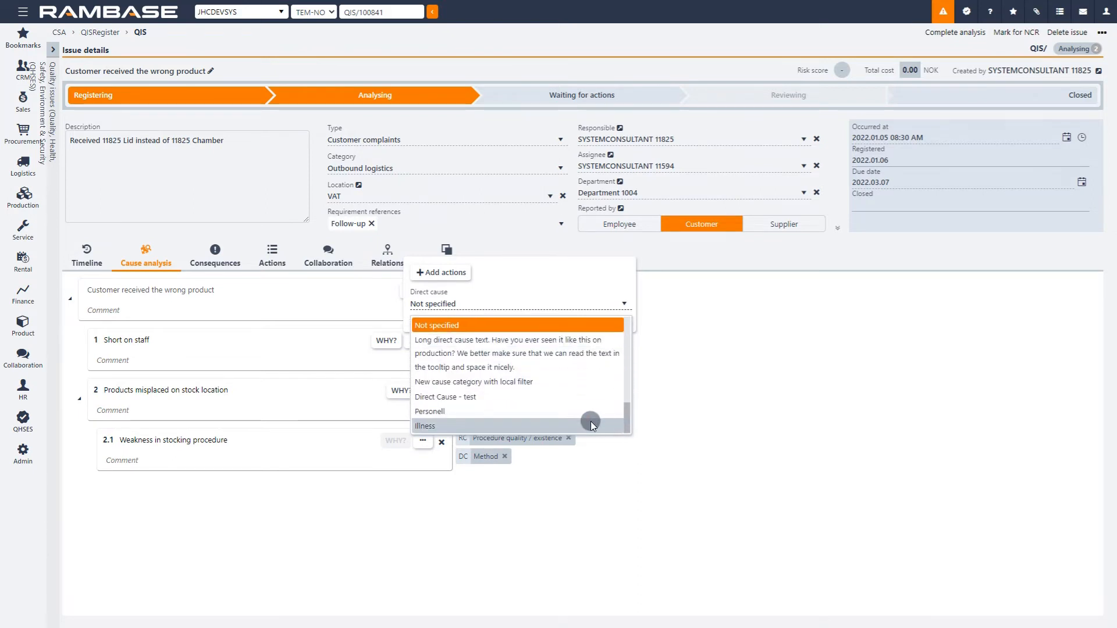
pyautogui.click(577, 429)
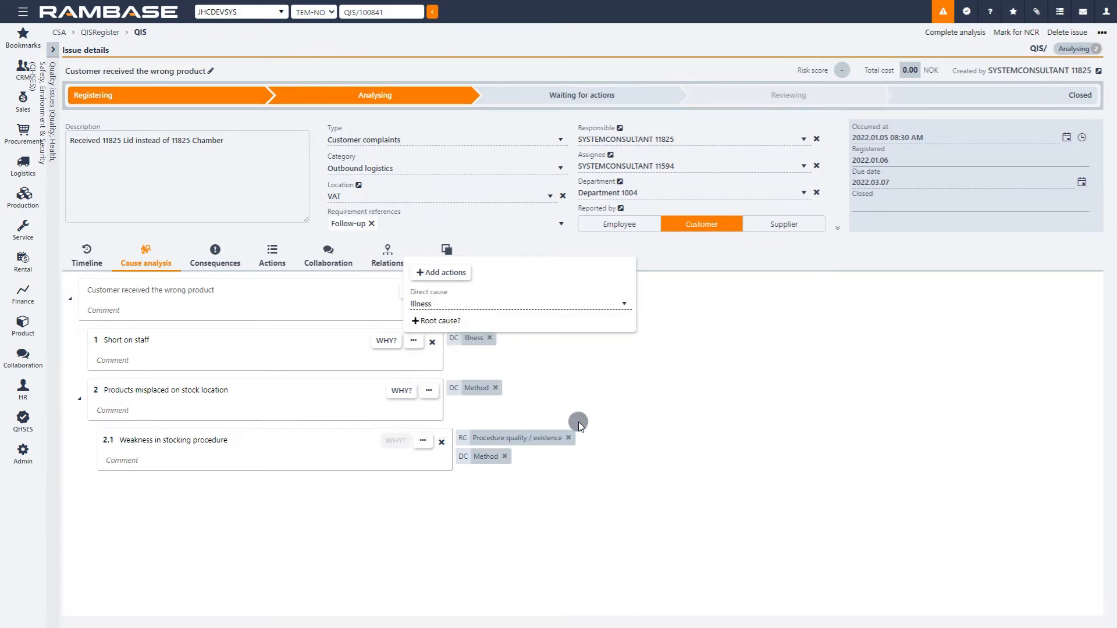
# Step: Add the root cause "Organizational and management priorities" to "Short on staff"
pyautogui.click(453, 323)
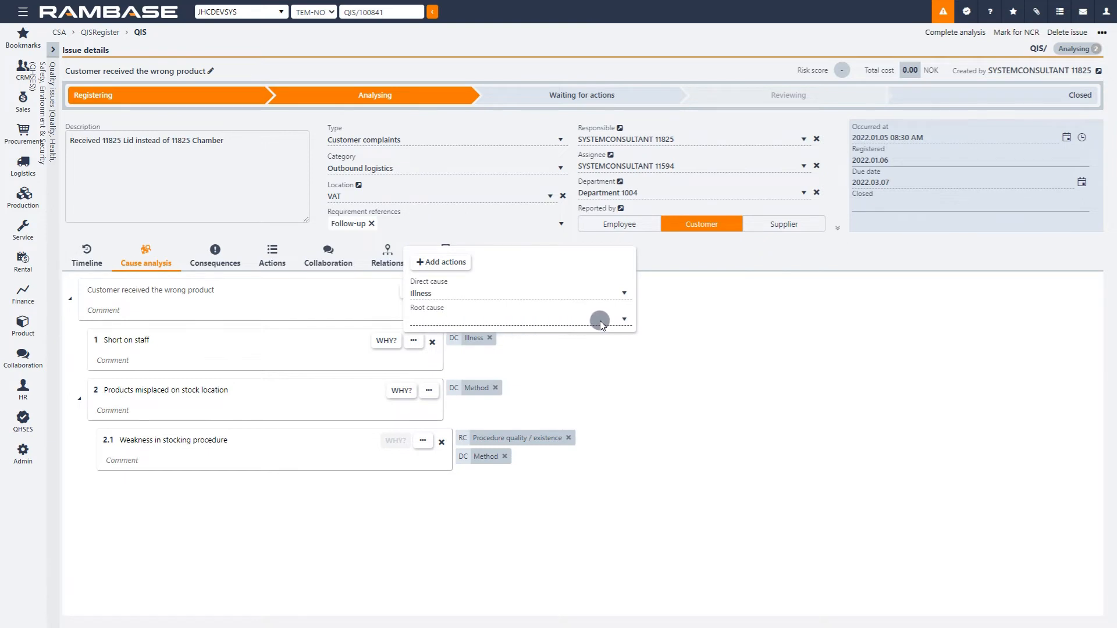
pyautogui.click(625, 320)
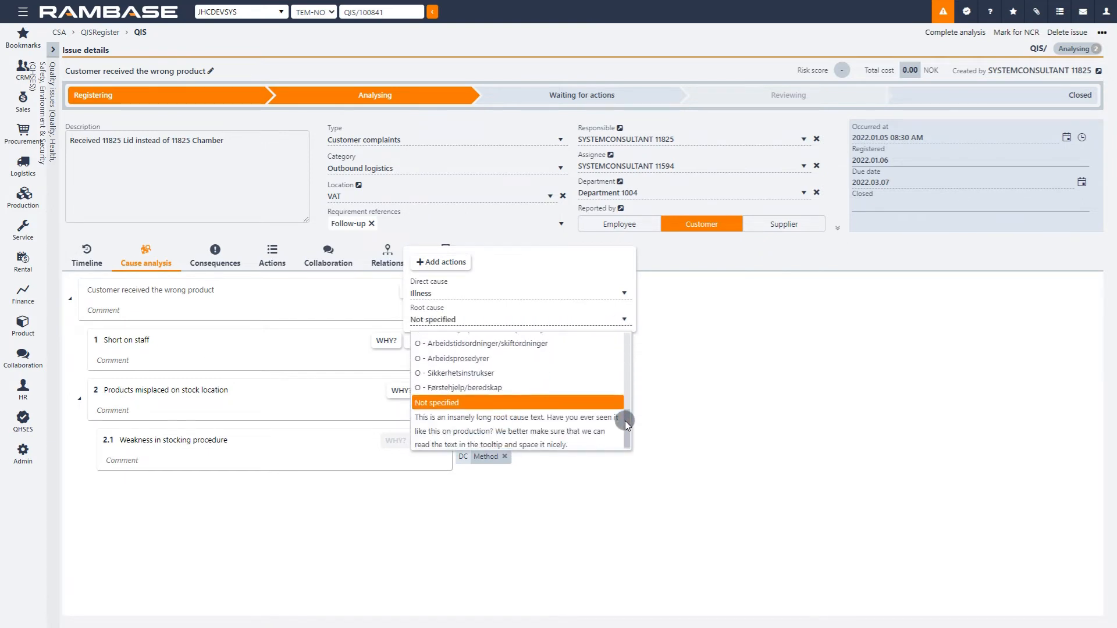
pyautogui.moveTo(626, 408); pyautogui.dragTo(630, 336)
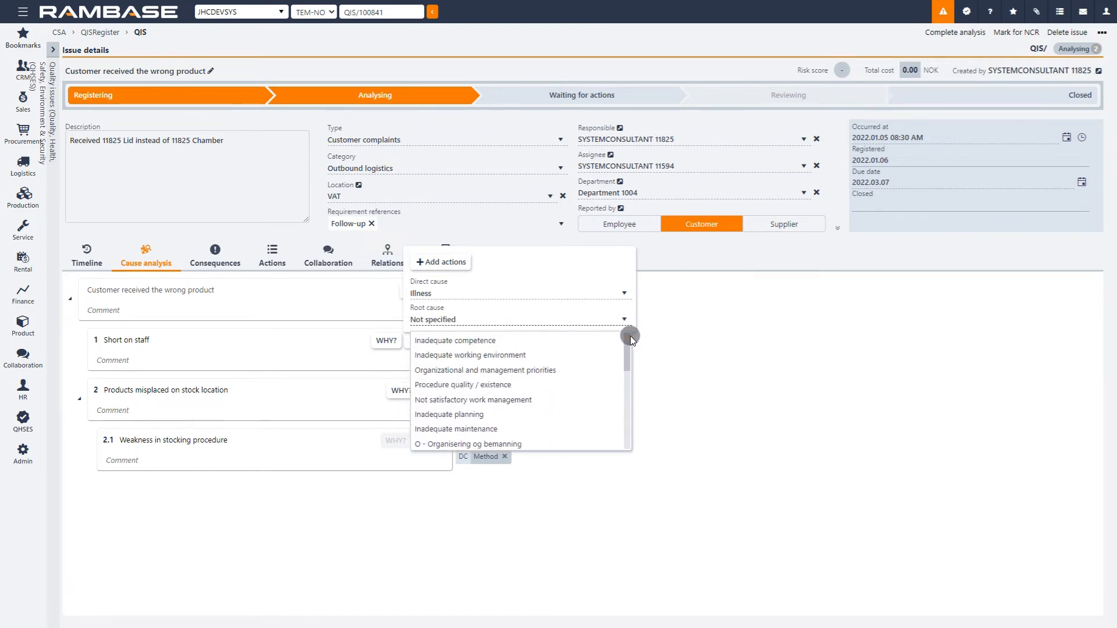
pyautogui.click(559, 369)
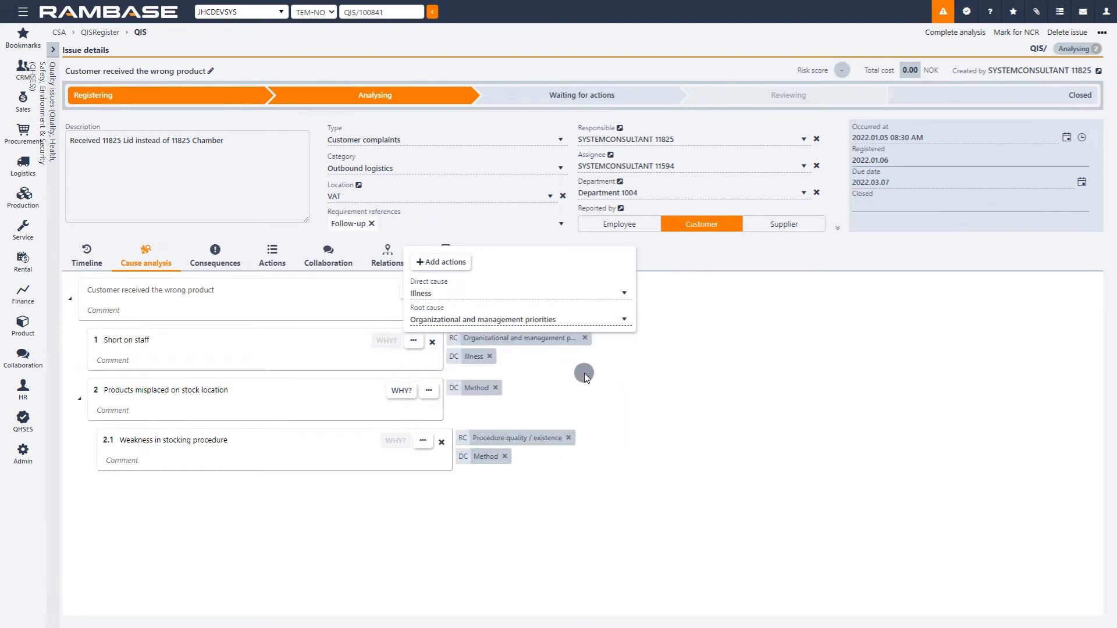
pyautogui.click(648, 387)
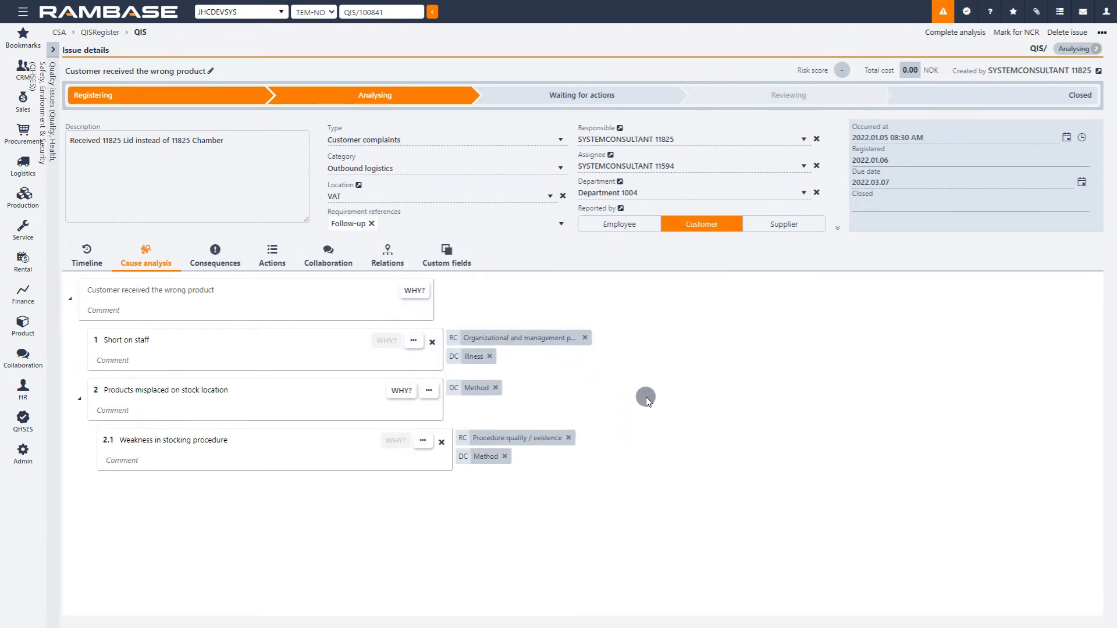
# Step: Examine the options for adding immediate and corrective actions to the cause "Weakness in stocking procedure"
pyautogui.click(426, 442)
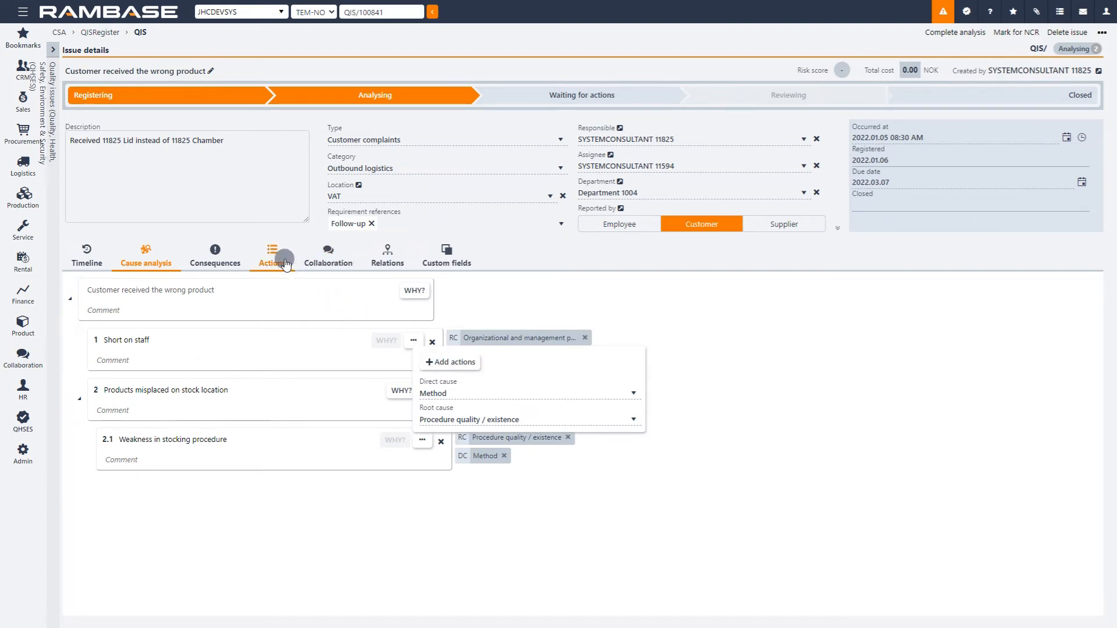
pyautogui.click(466, 365)
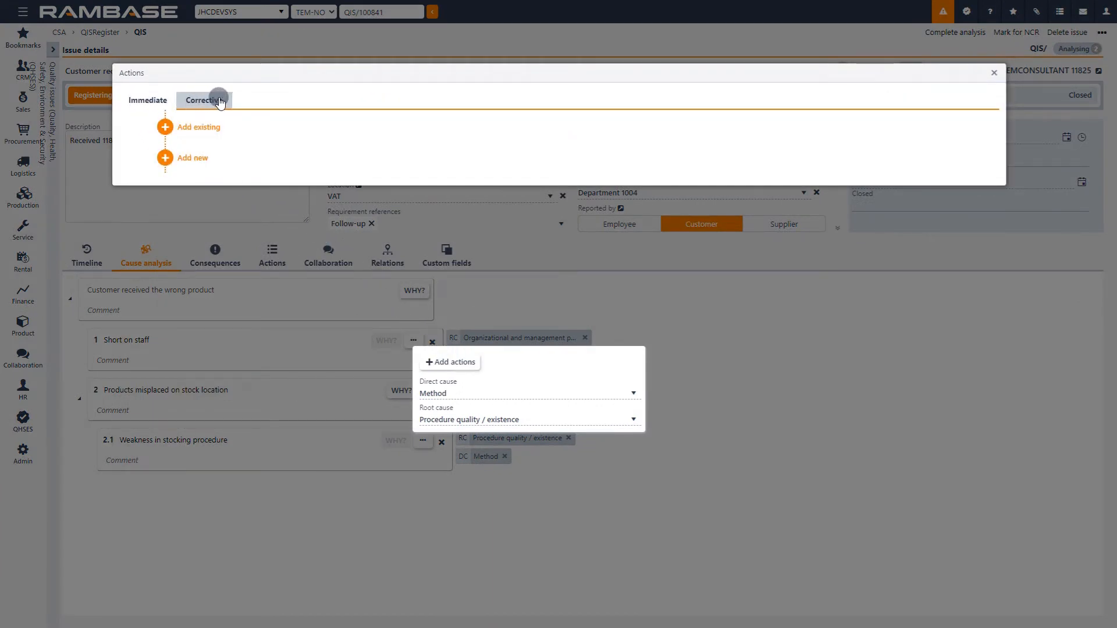
pyautogui.click(994, 73)
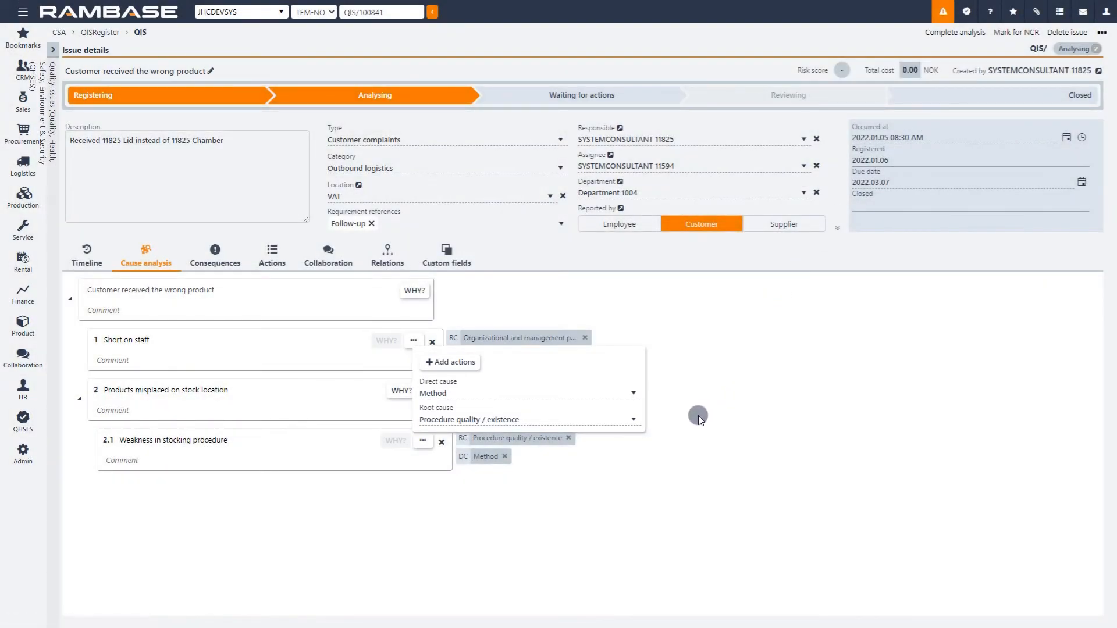
pyautogui.click(698, 415)
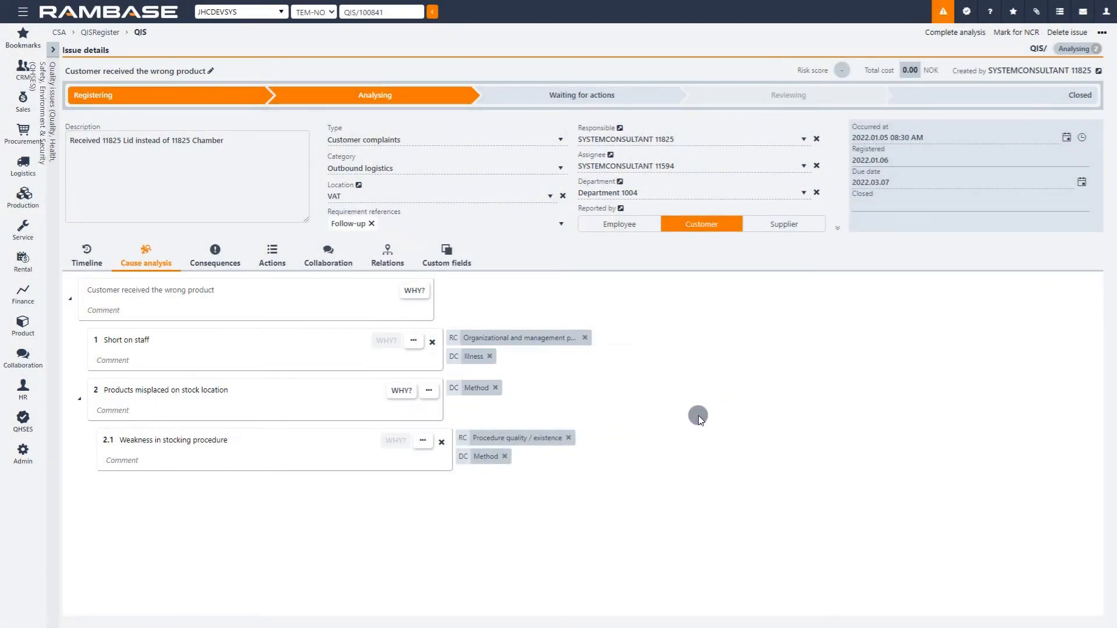
# Step: Add an actual consequence in the area Additional delivery with Moderate severity, the comment "corrected product" and a risk assessment
pyautogui.click(214, 260)
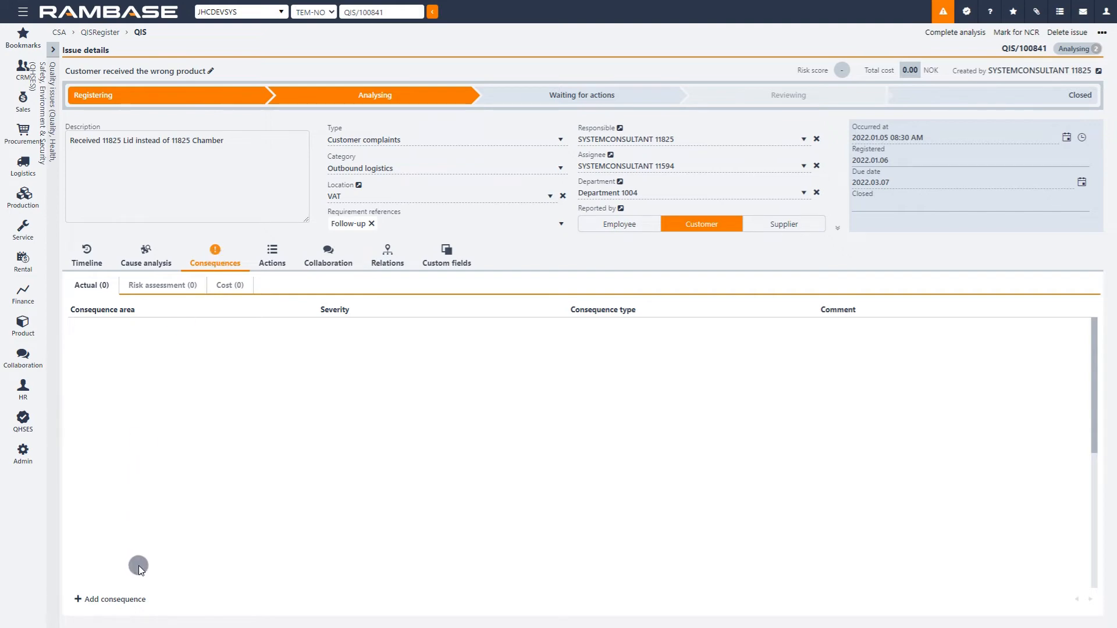
pyautogui.click(140, 601)
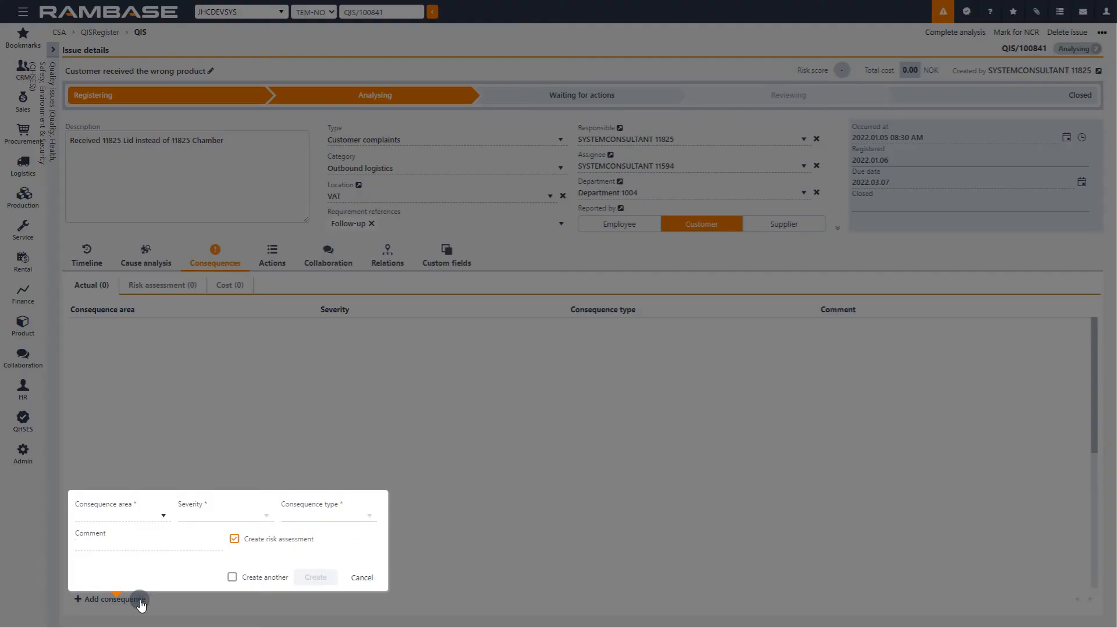
pyautogui.click(163, 517)
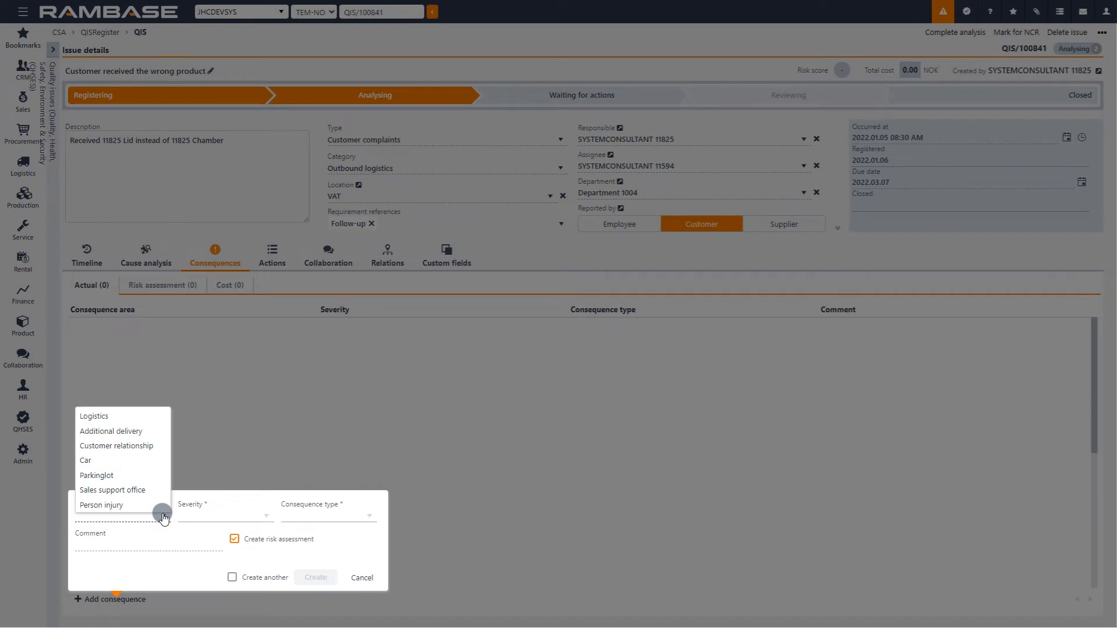
pyautogui.click(156, 435)
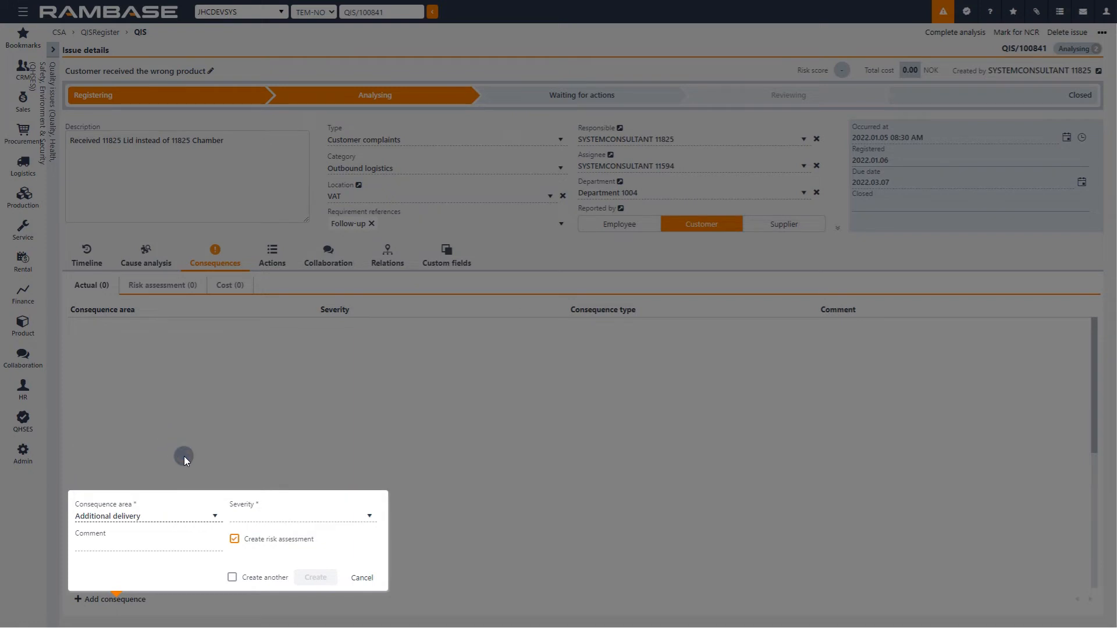
pyautogui.click(369, 516)
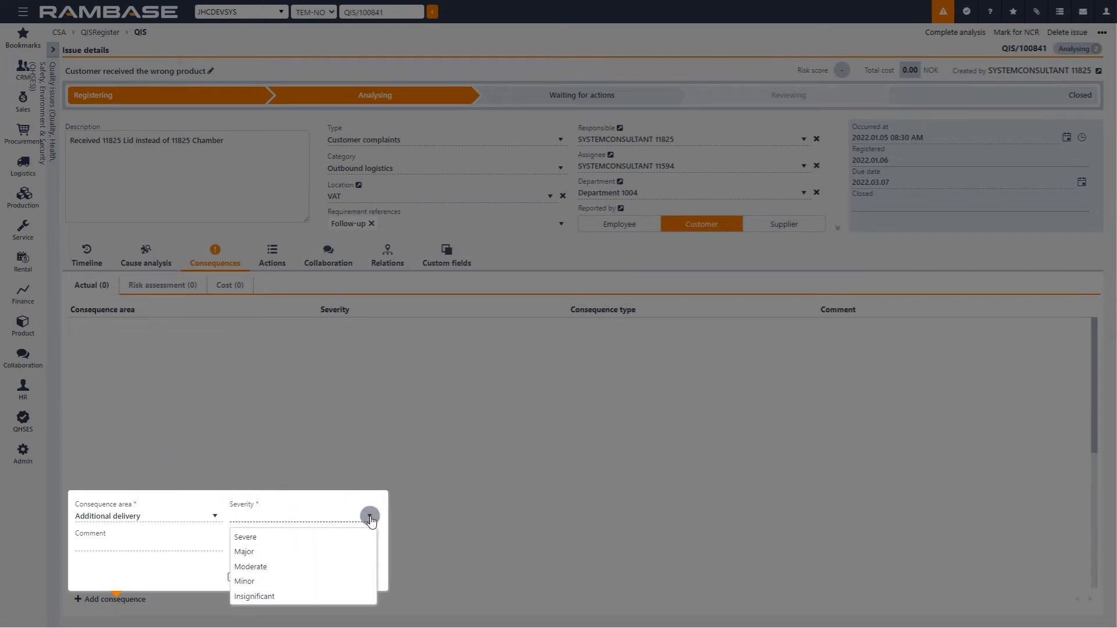
pyautogui.click(330, 567)
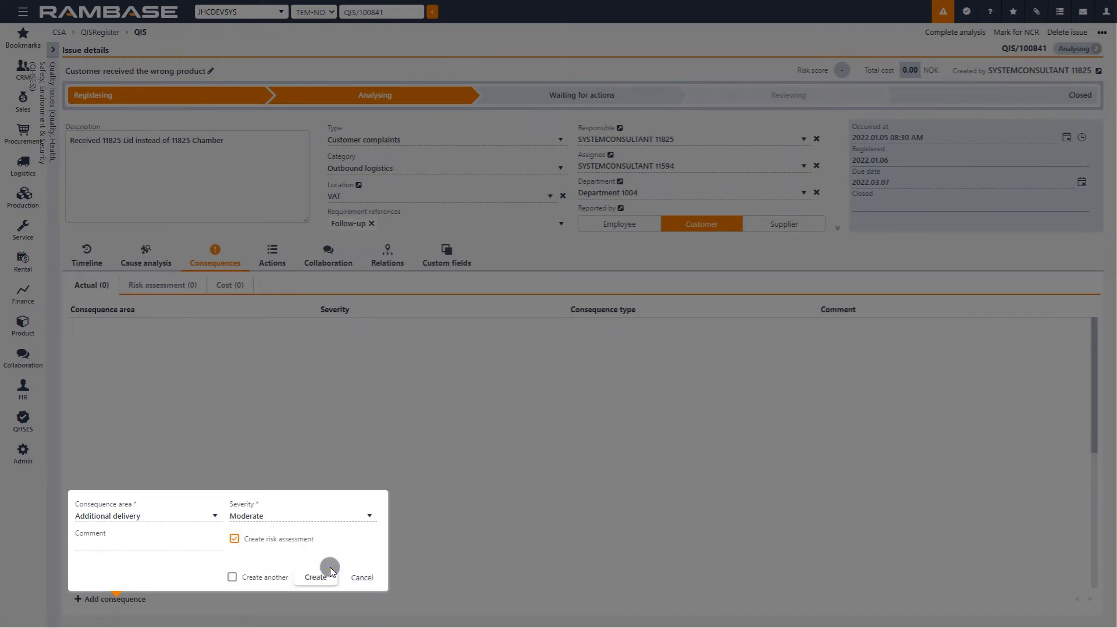
pyautogui.click(213, 545)
pyautogui.write('corrected product')
pyautogui.click(314, 578)
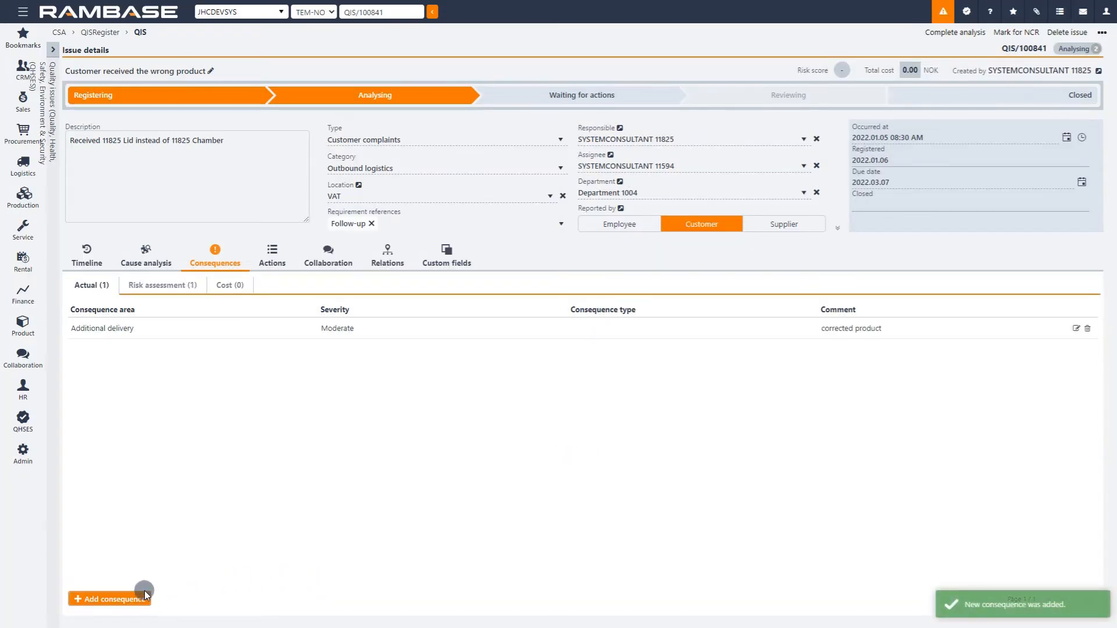
# Step: Add a second actual consequence in the area Customer relationship with Minor severity and a risk assessment
pyautogui.click(131, 601)
pyautogui.click(140, 519)
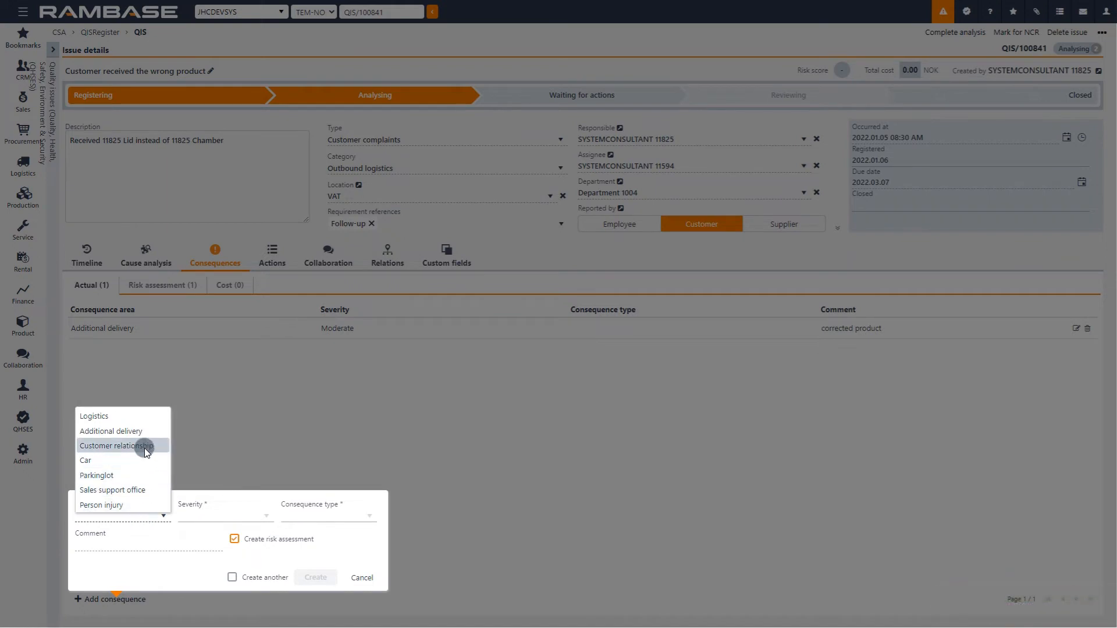
pyautogui.click(145, 450)
pyautogui.click(262, 516)
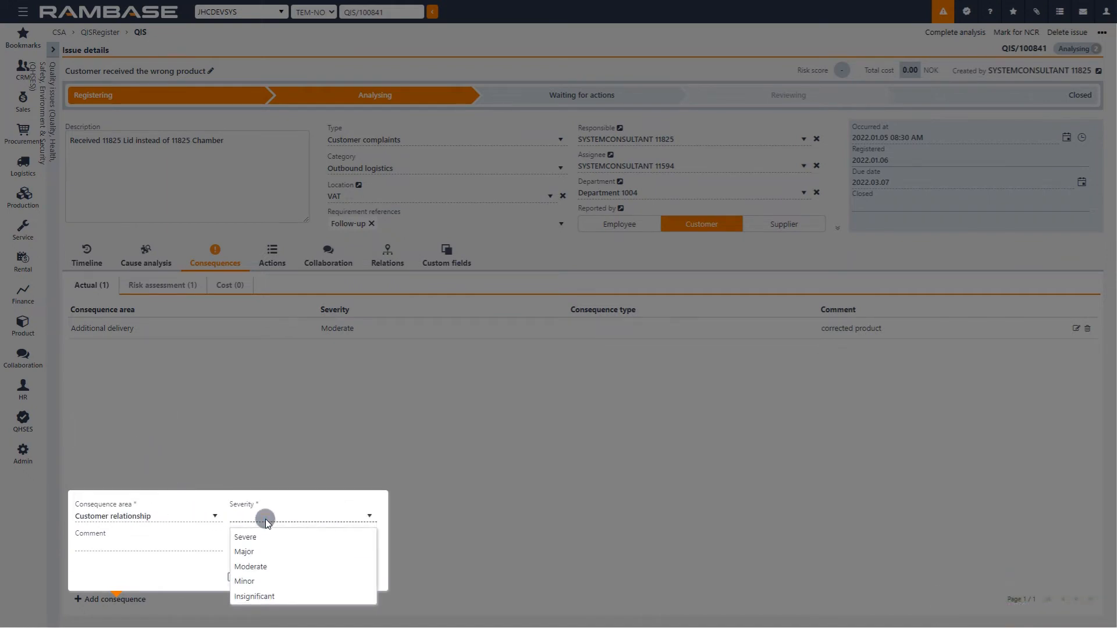
pyautogui.click(260, 582)
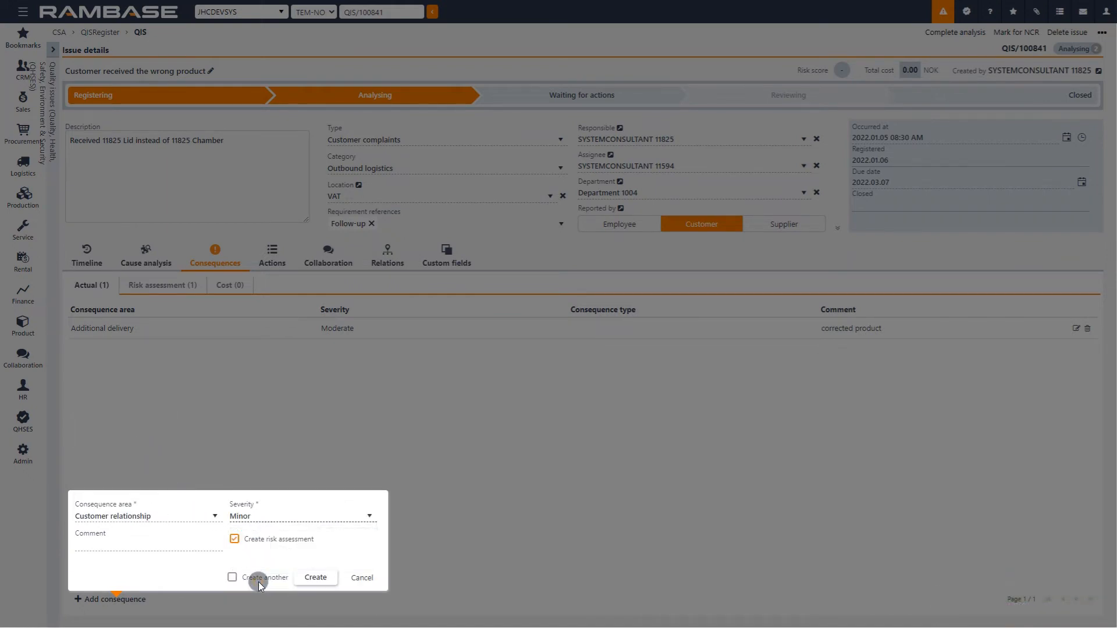
pyautogui.click(310, 579)
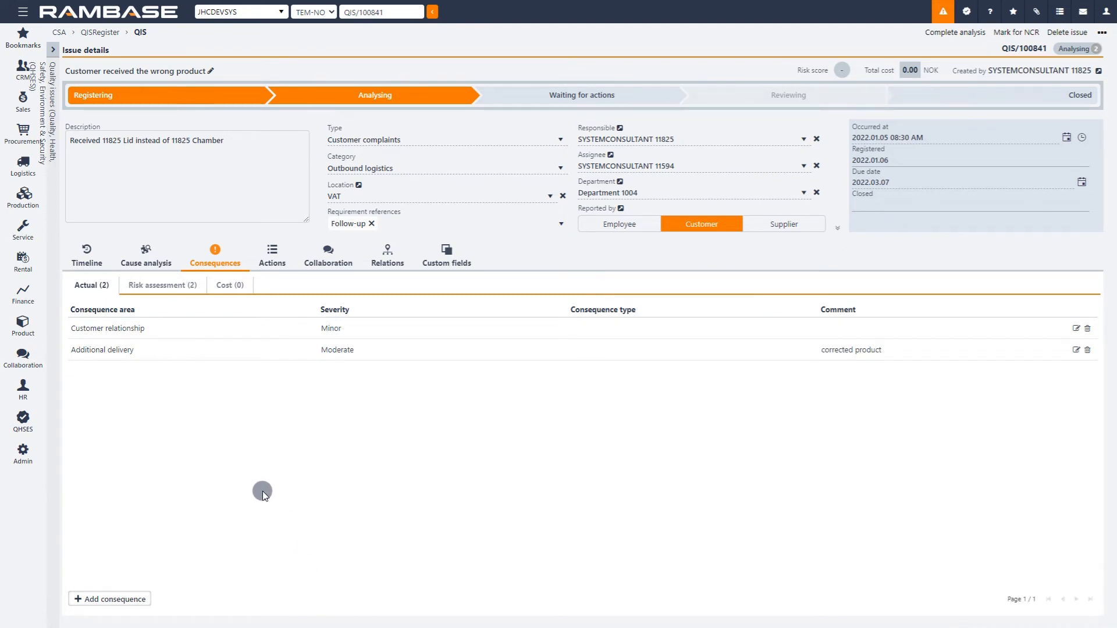
# Step: Set the Additional delivery risk assessment to Moderate severity and Almost certain likelihood, and save it
pyautogui.click(202, 287)
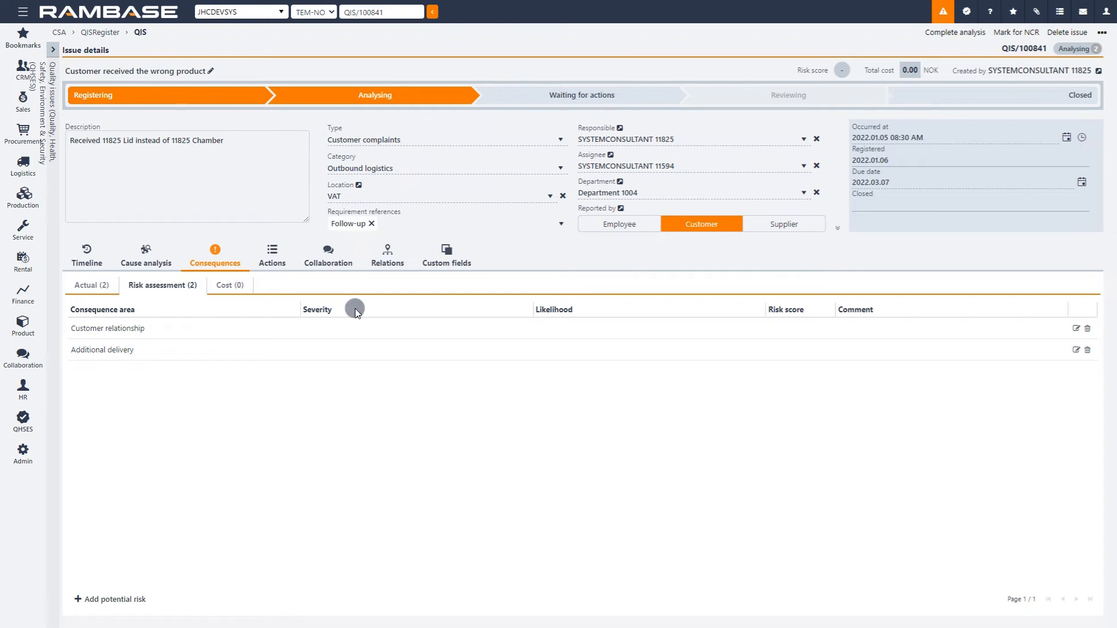
pyautogui.click(1077, 350)
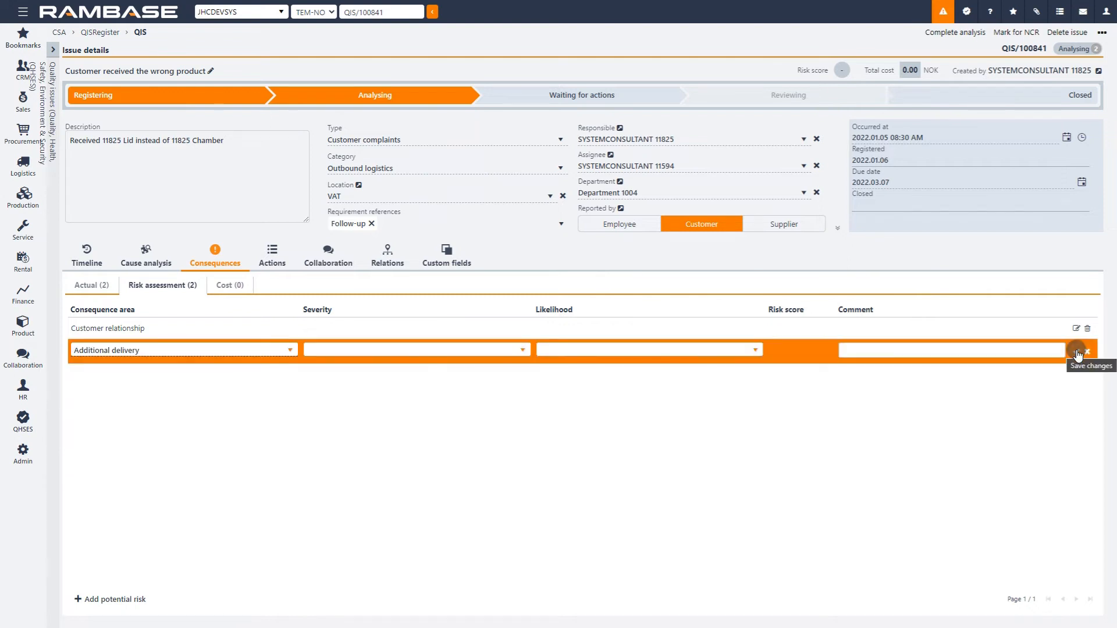
pyautogui.click(527, 352)
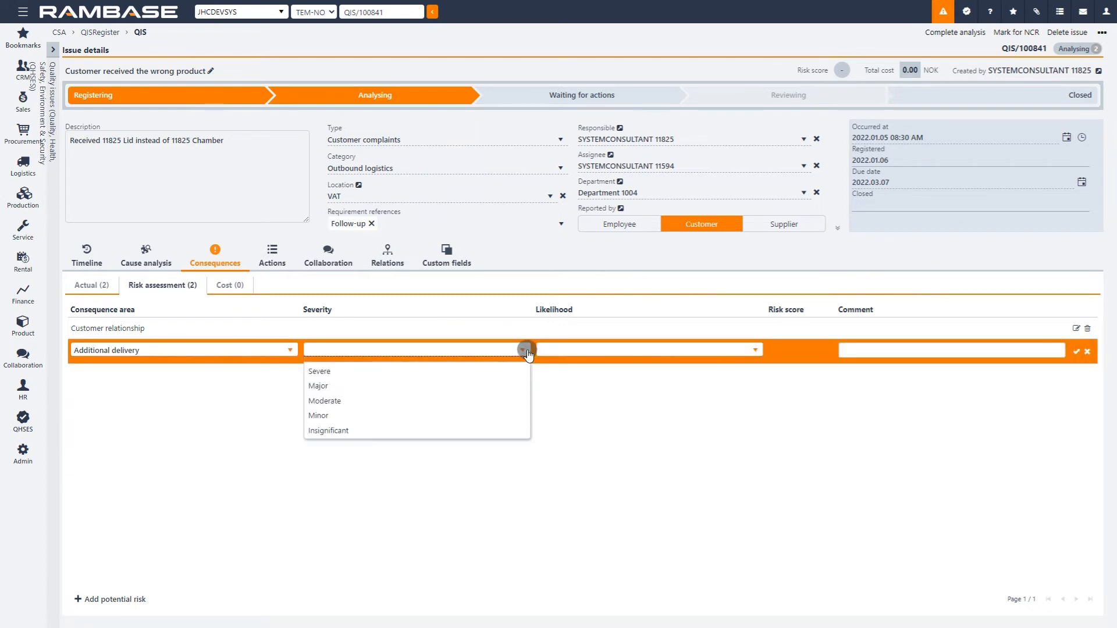
pyautogui.click(500, 400)
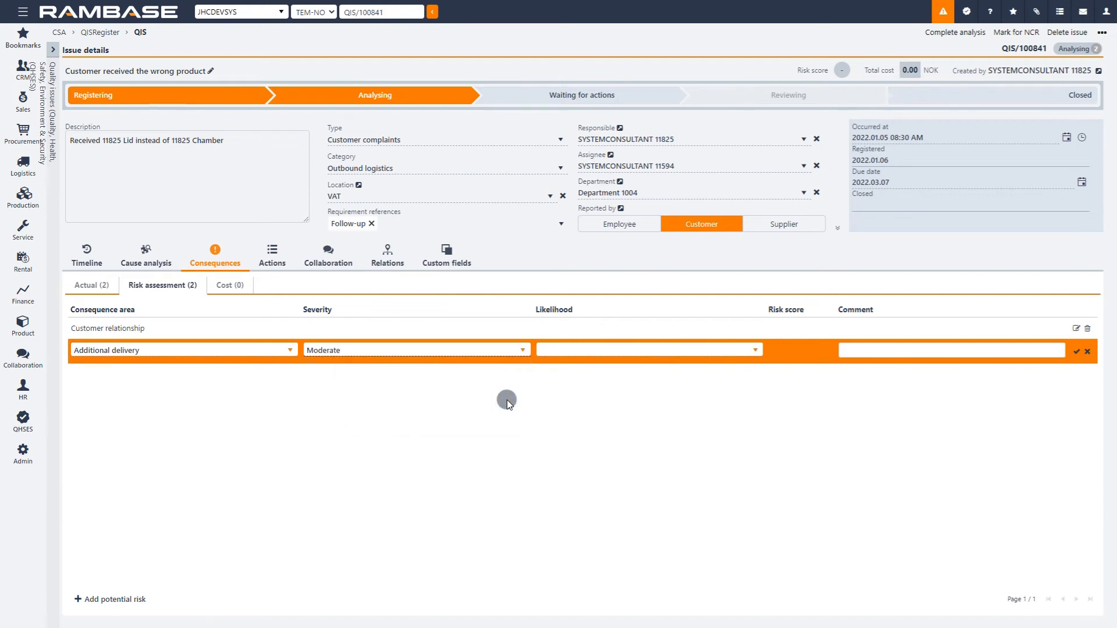
pyautogui.click(755, 349)
pyautogui.click(721, 430)
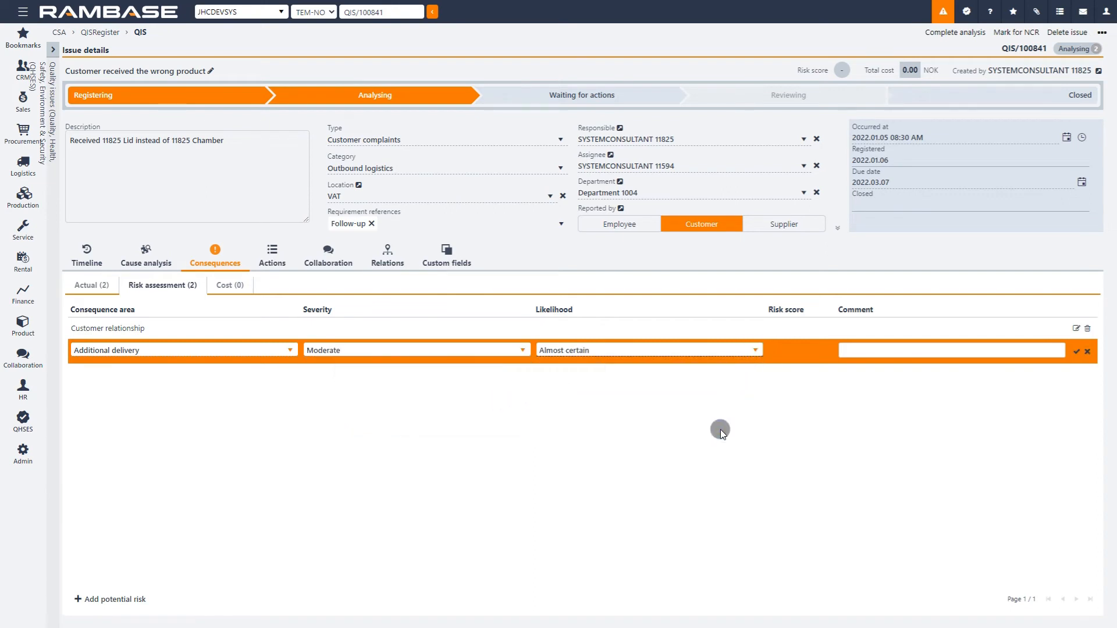
pyautogui.click(1077, 352)
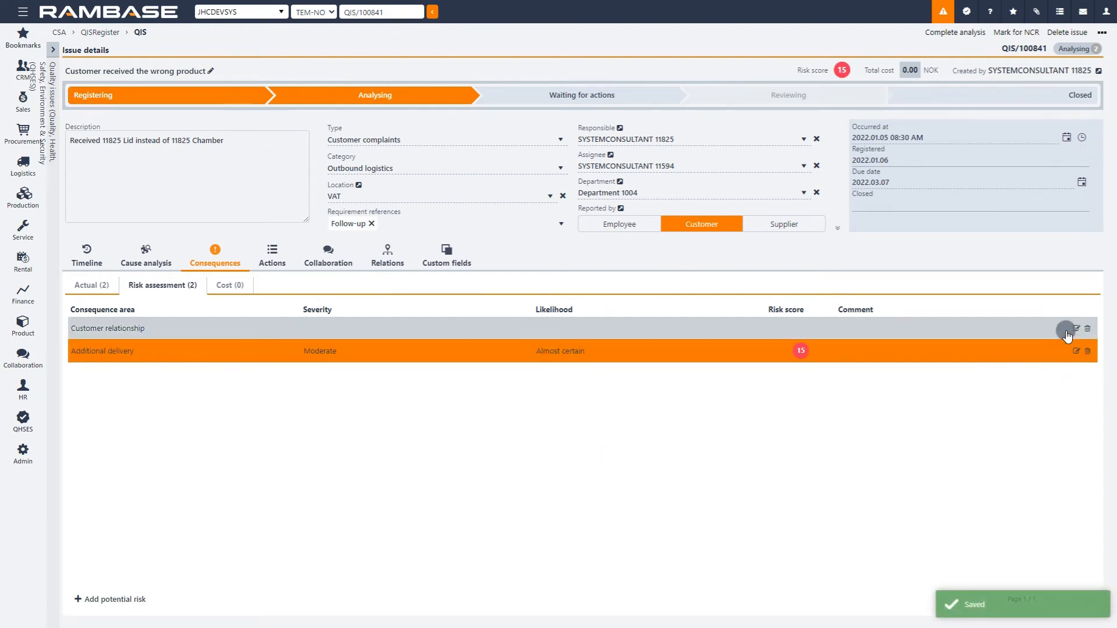
# Step: Set the Customer relationship risk assessment to Minor severity and Possible likelihood, and save it
pyautogui.click(1076, 329)
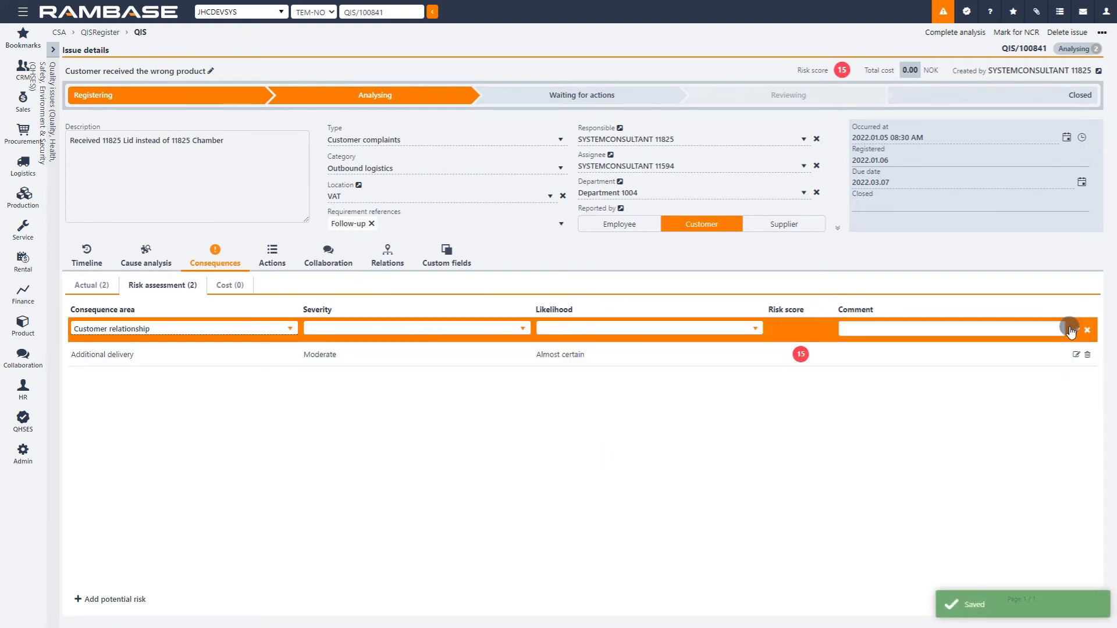
pyautogui.click(521, 329)
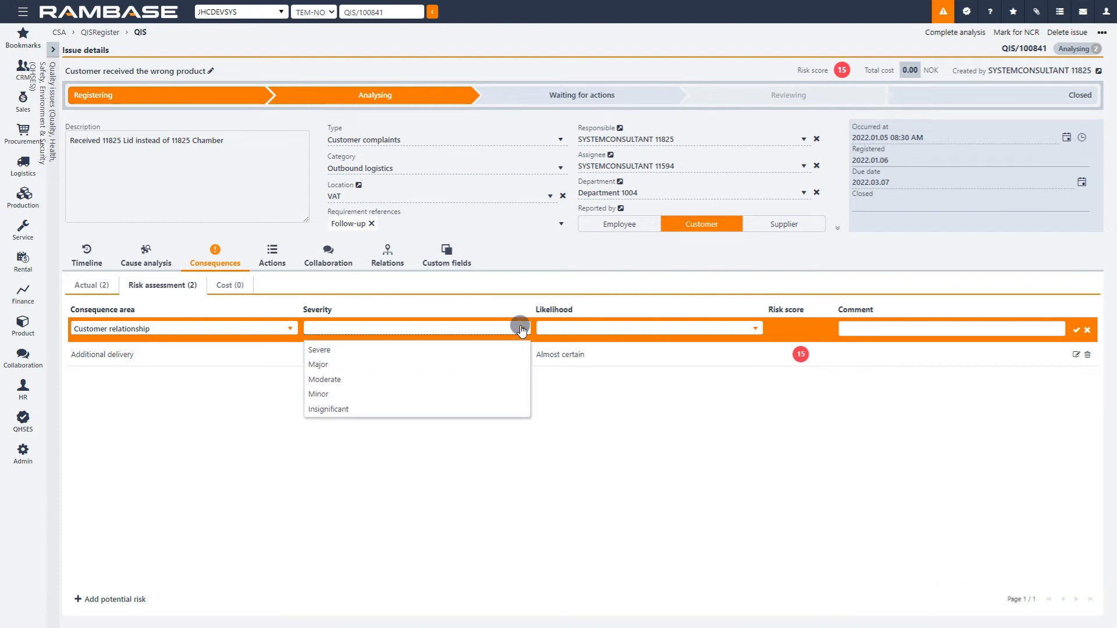
pyautogui.click(463, 393)
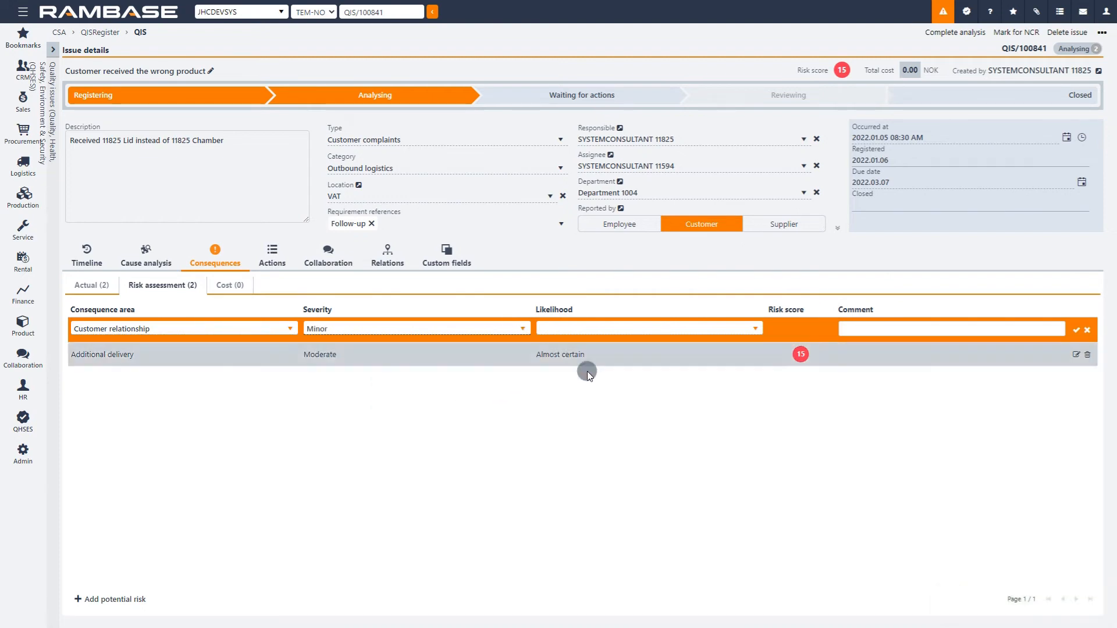
pyautogui.click(755, 328)
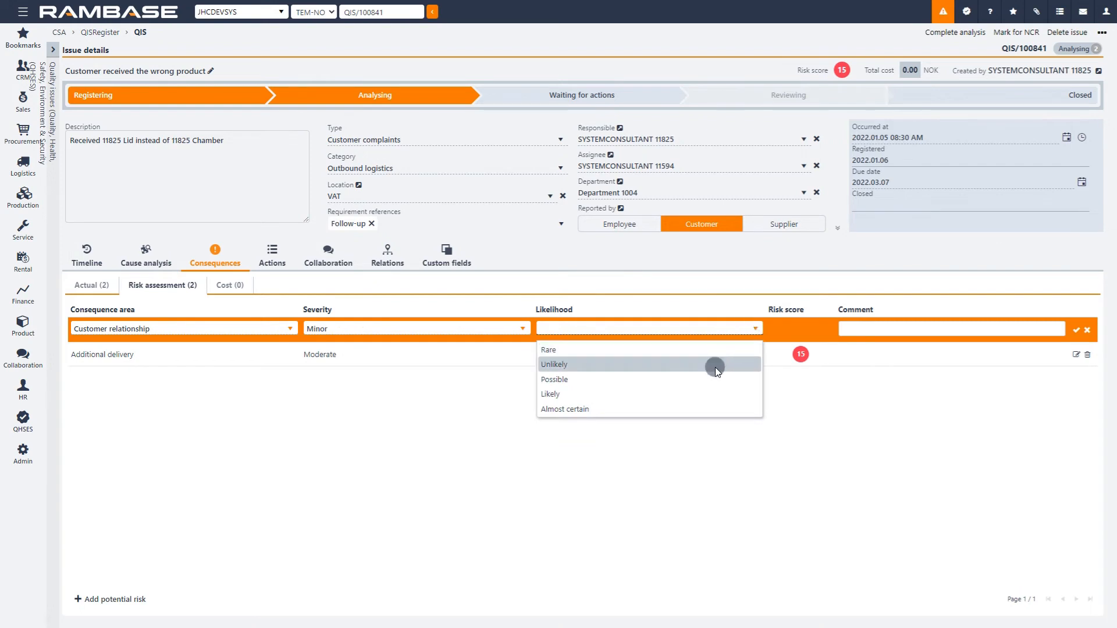
pyautogui.click(709, 381)
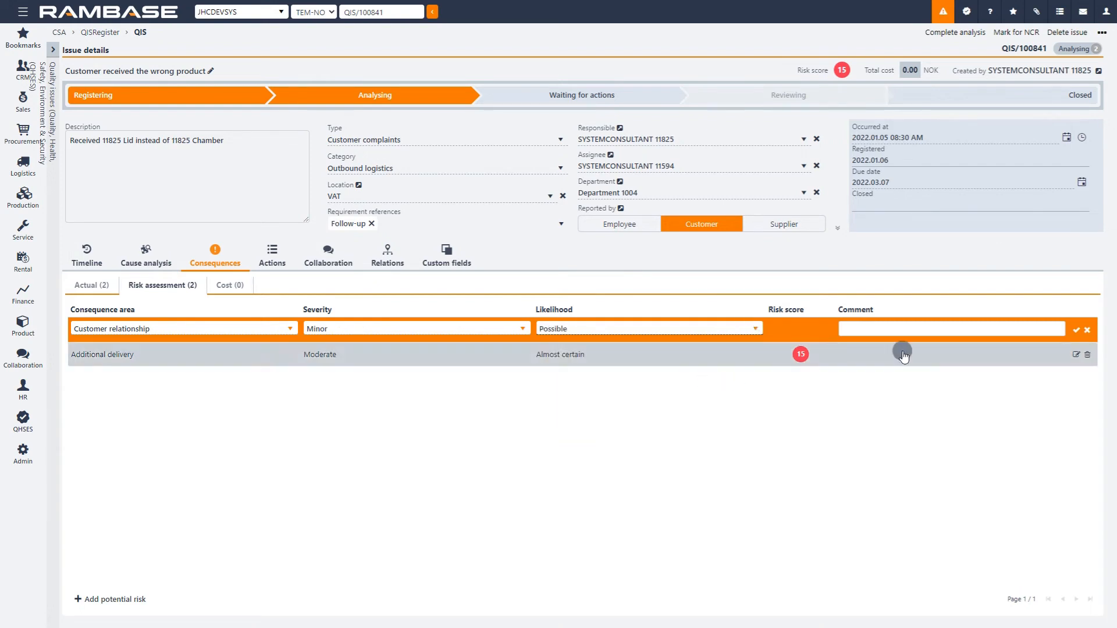
pyautogui.click(1078, 332)
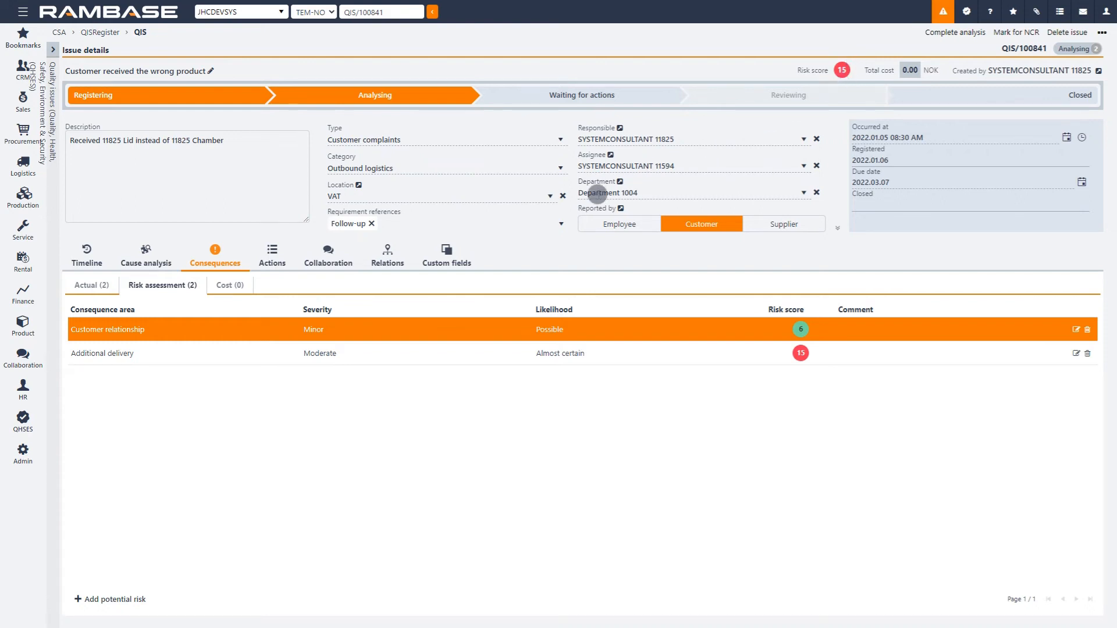
# Step: Add a cost to the issue's consequences in the category Replacement of goods with a price of 1500 NOK
pyautogui.click(242, 288)
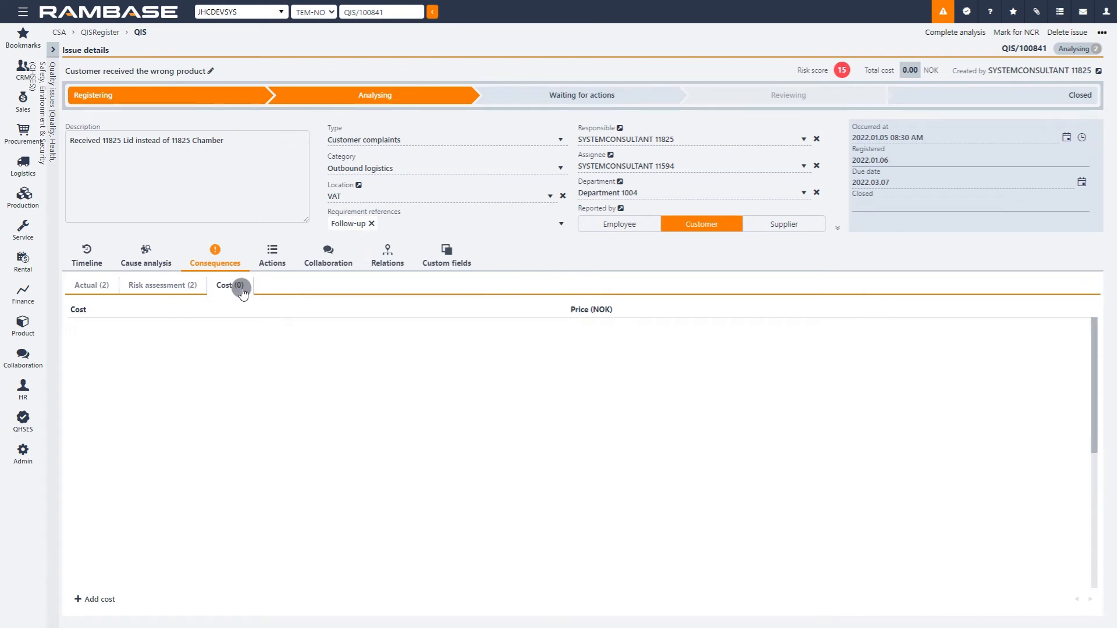
pyautogui.click(112, 603)
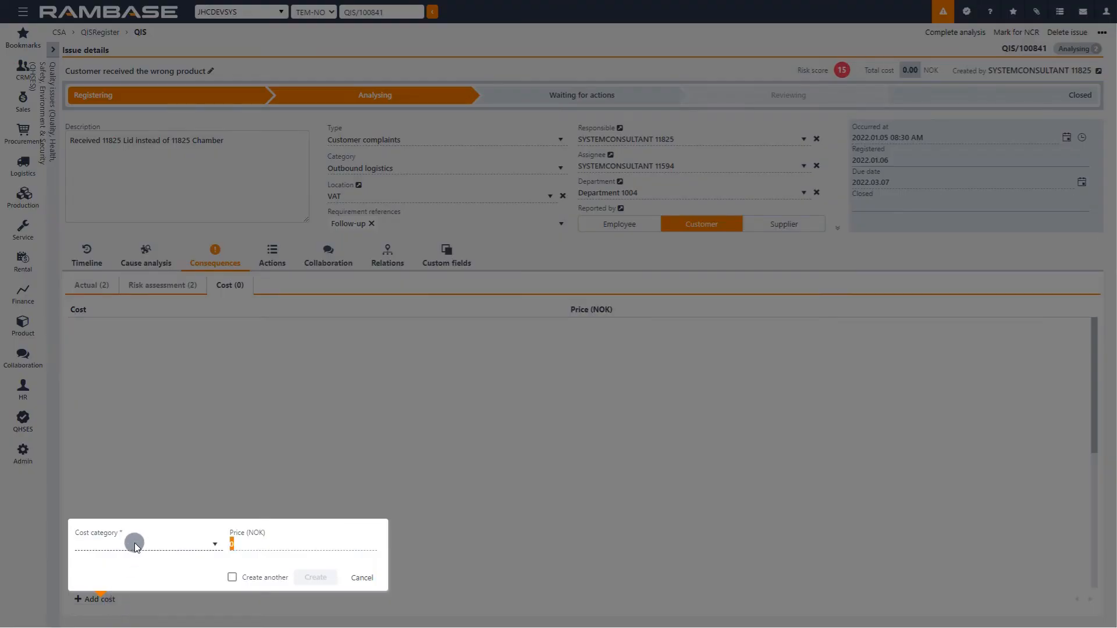
pyautogui.click(134, 542)
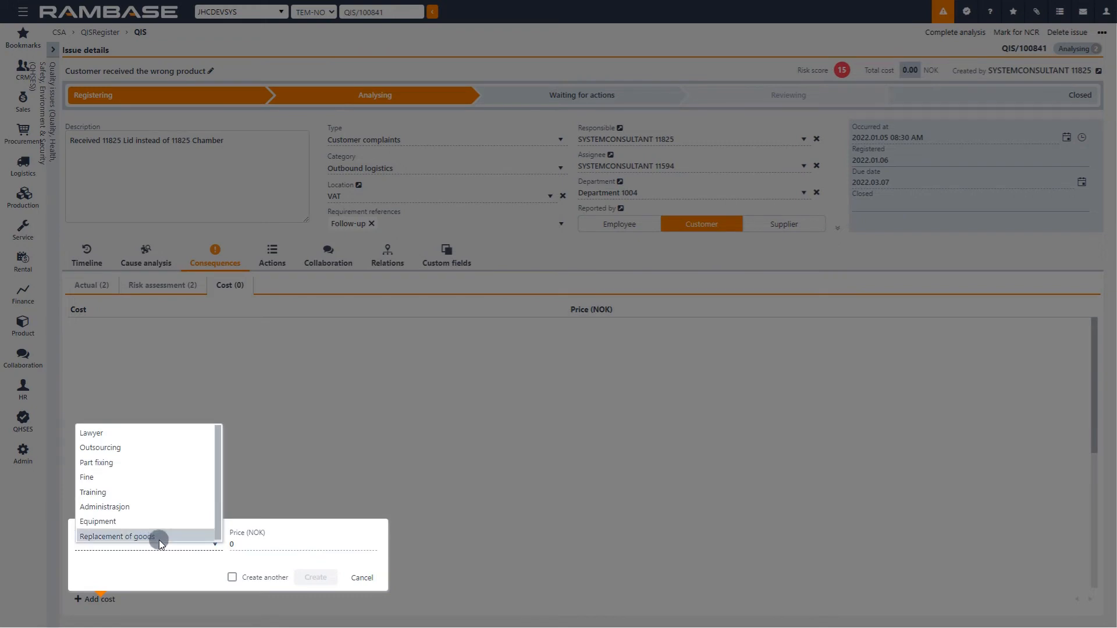
pyautogui.click(185, 538)
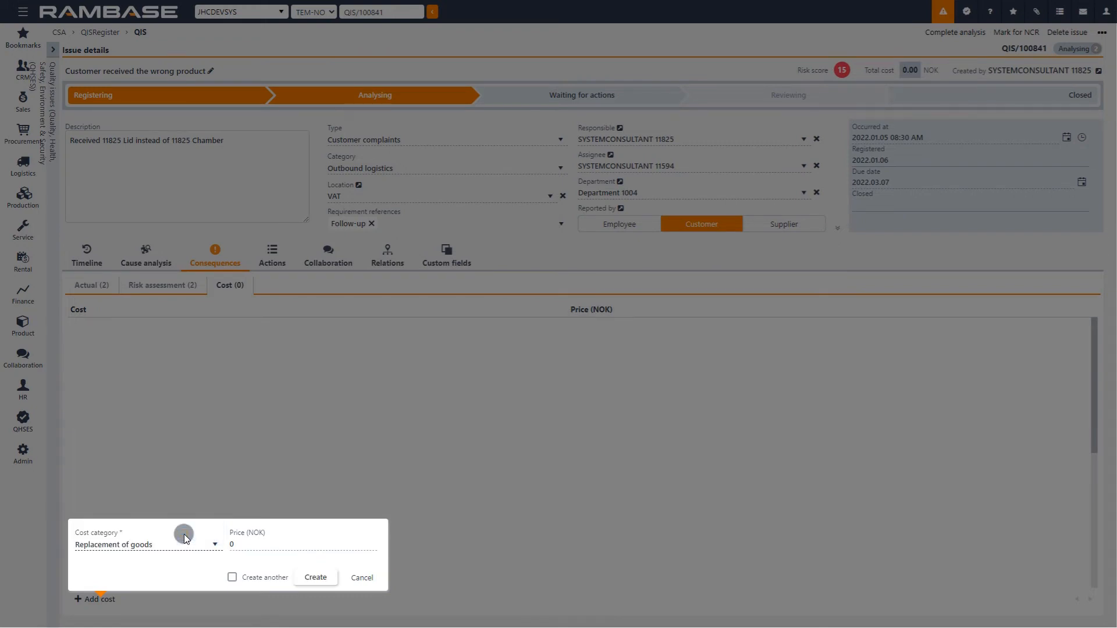
pyautogui.click(242, 545)
pyautogui.write('1500')
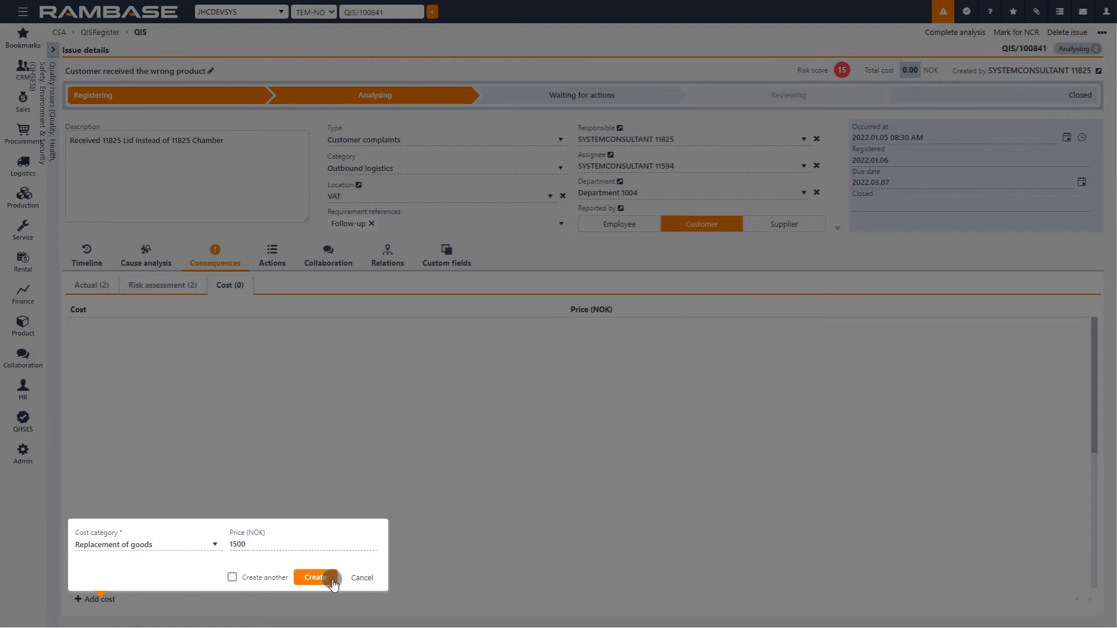
pyautogui.click(317, 577)
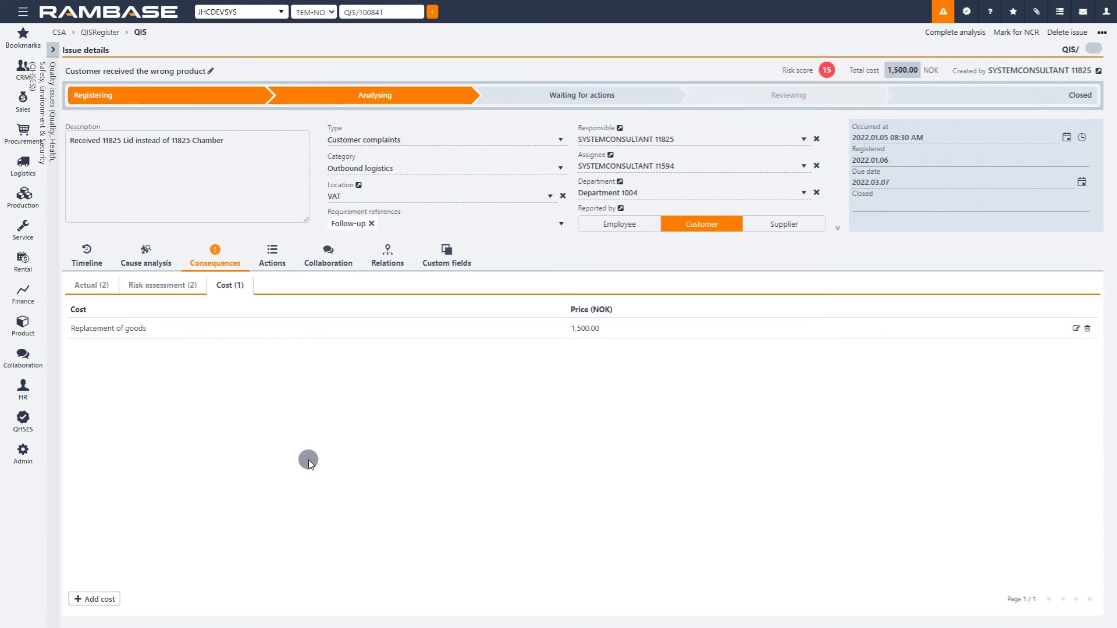
# Step: Convert the suggested action about checking the stock location for misplaced goods into an immediate action
pyautogui.click(283, 265)
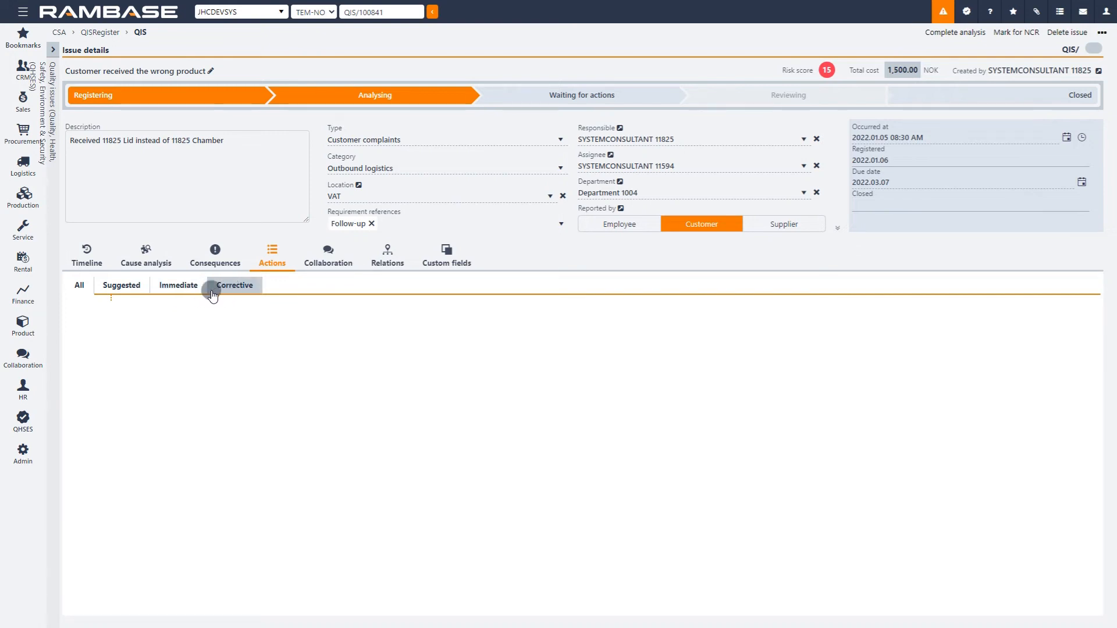
pyautogui.click(142, 290)
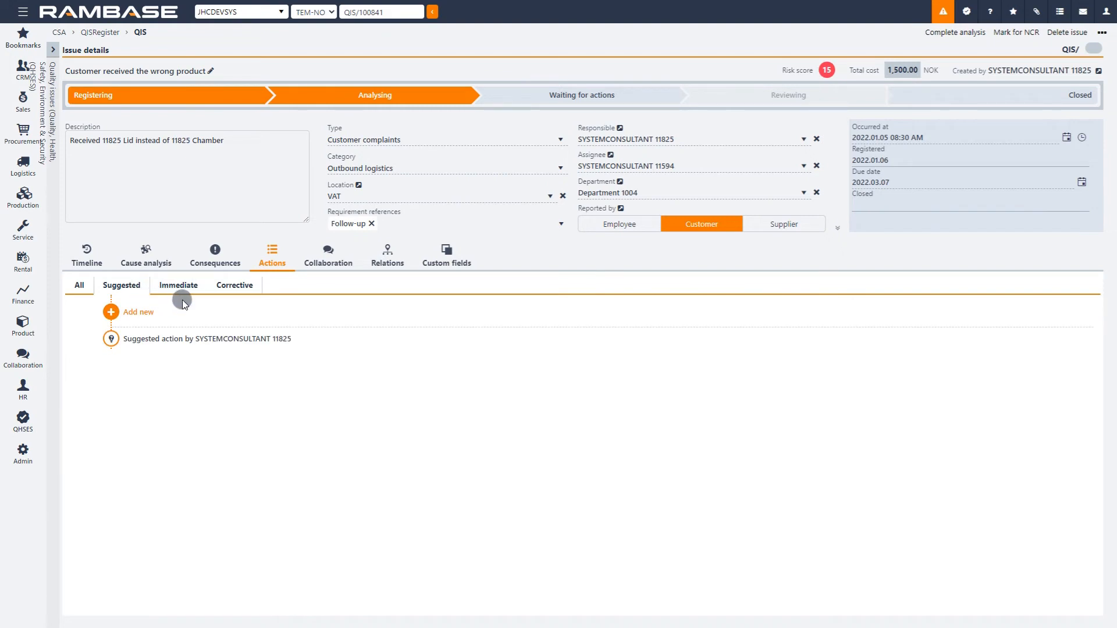
pyautogui.click(341, 344)
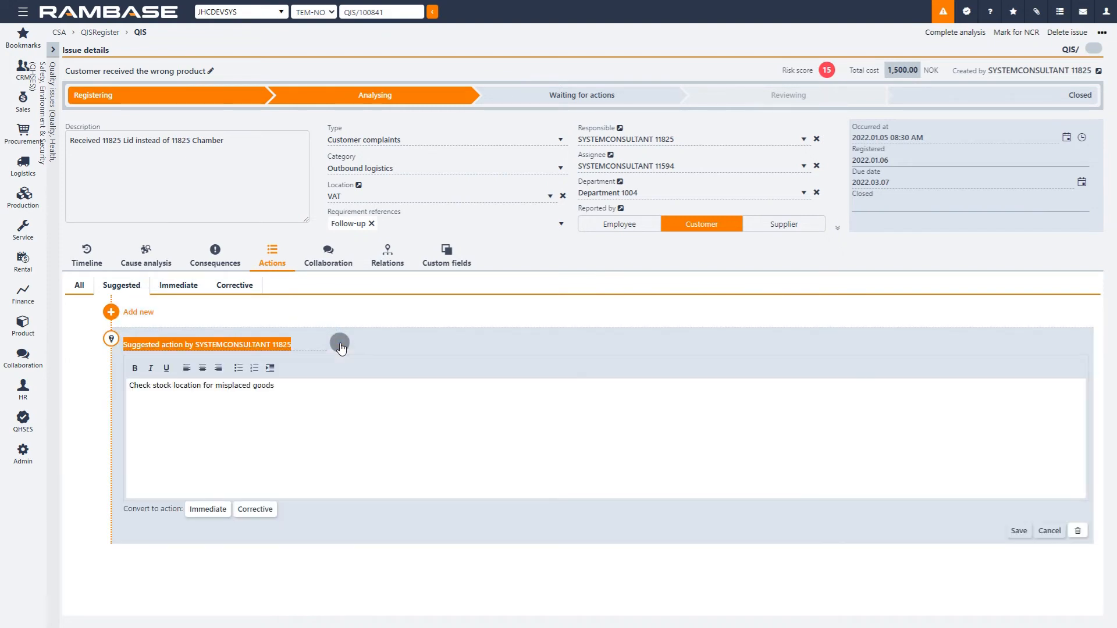
pyautogui.click(349, 390)
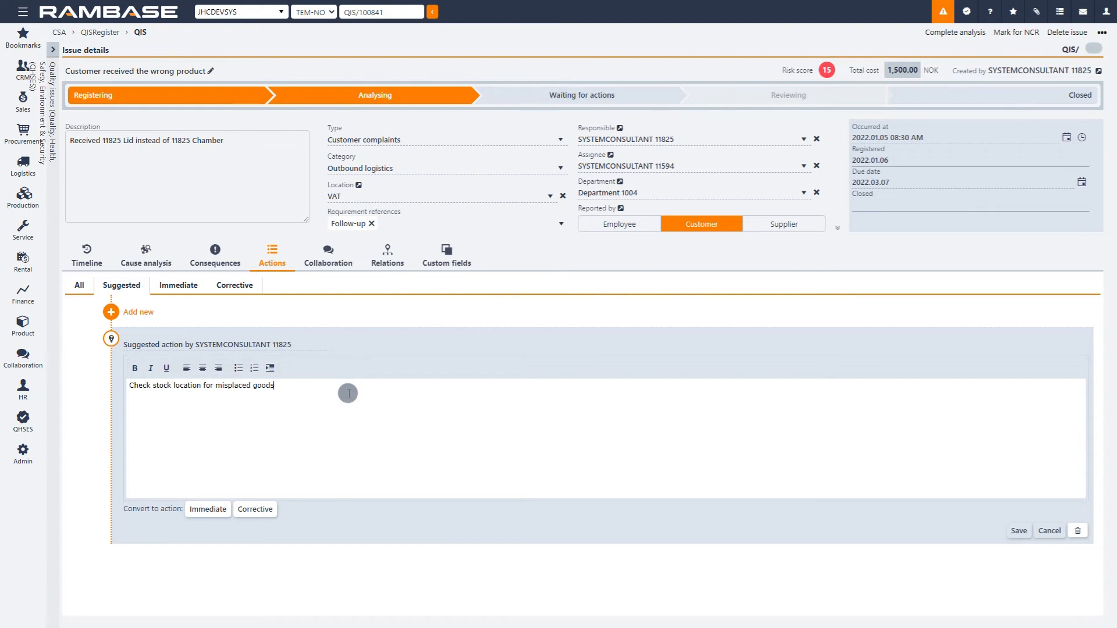
pyautogui.click(220, 515)
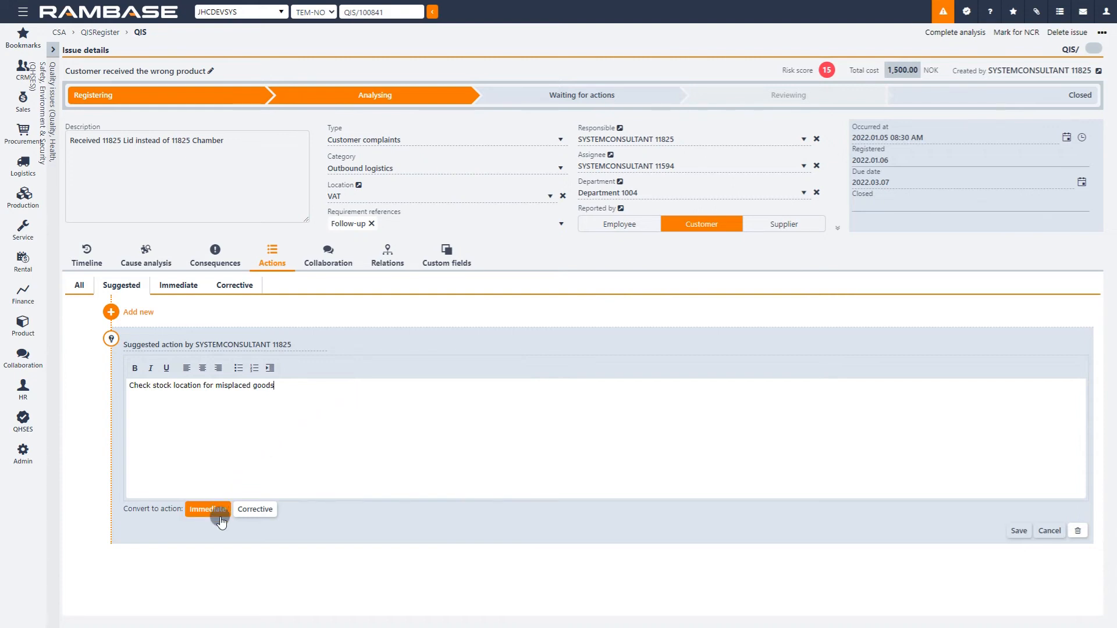
pyautogui.click(256, 515)
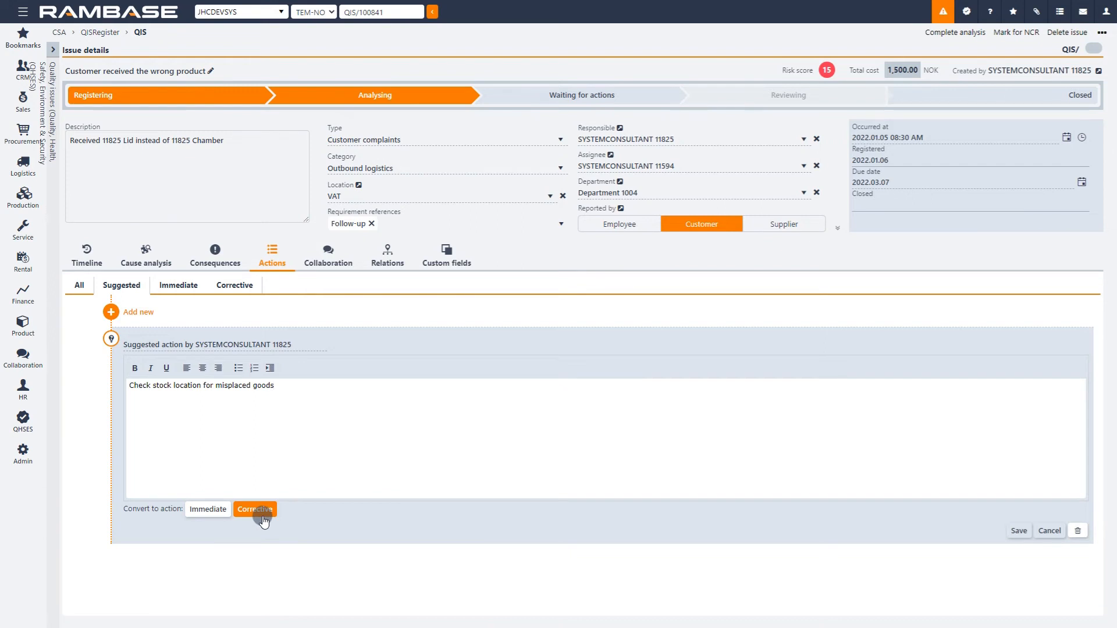
pyautogui.click(220, 514)
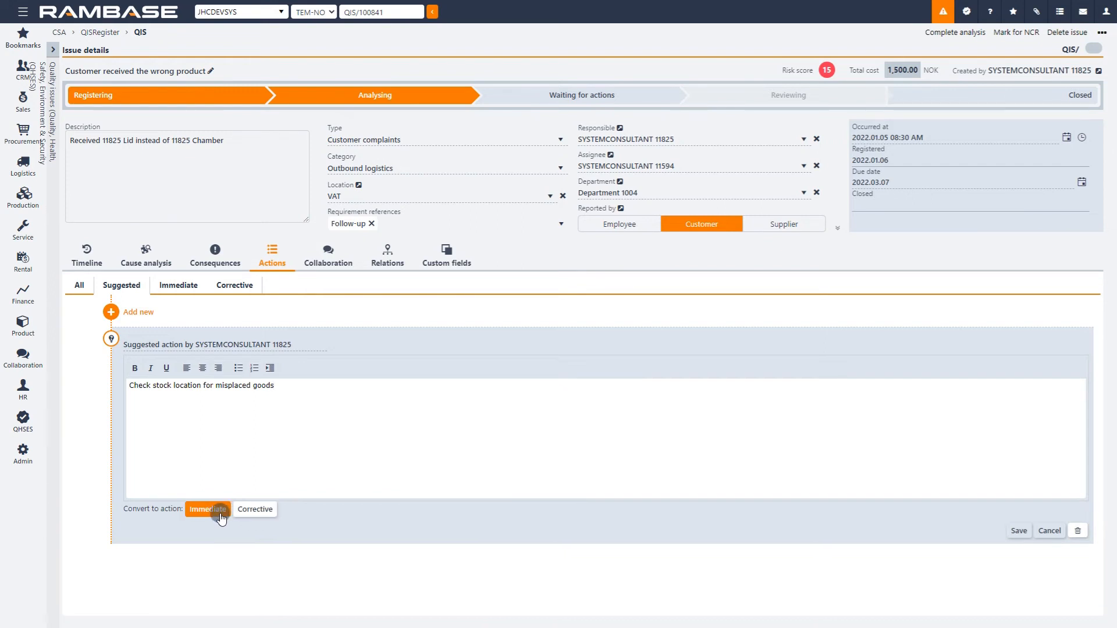
pyautogui.click(220, 515)
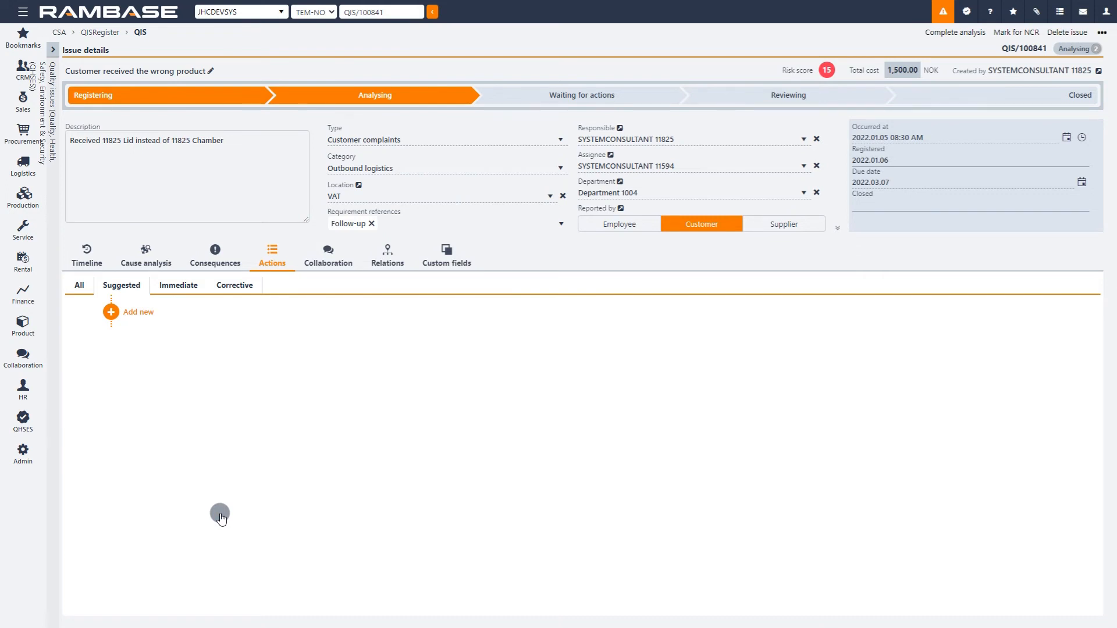
# Step: Start a new immediate action with the title "Prepare routine on stock taking"
pyautogui.click(190, 286)
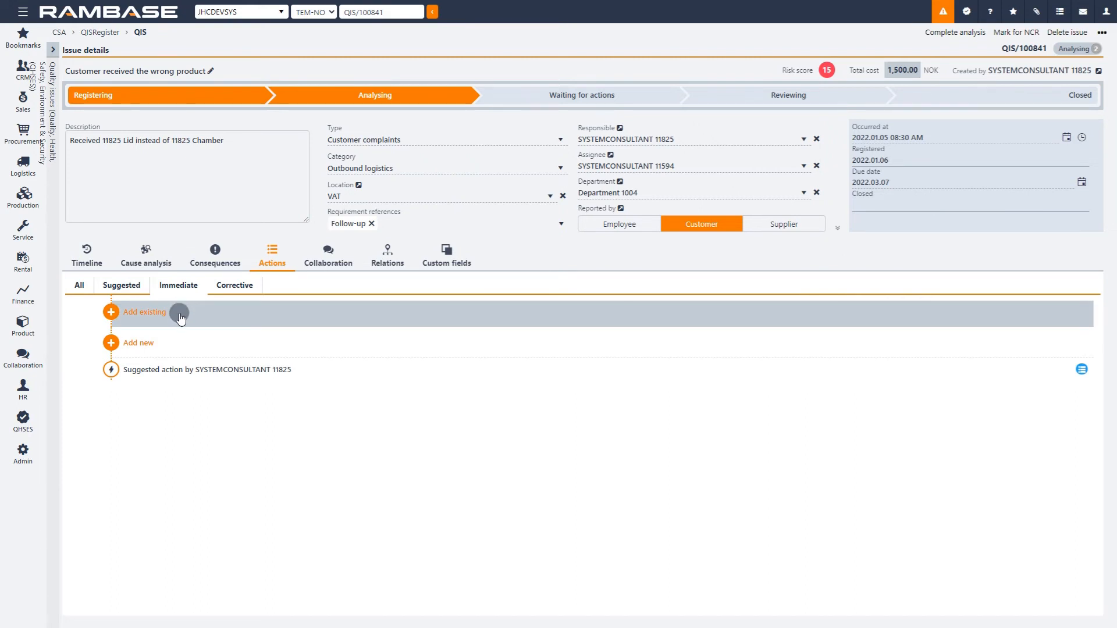
pyautogui.click(183, 352)
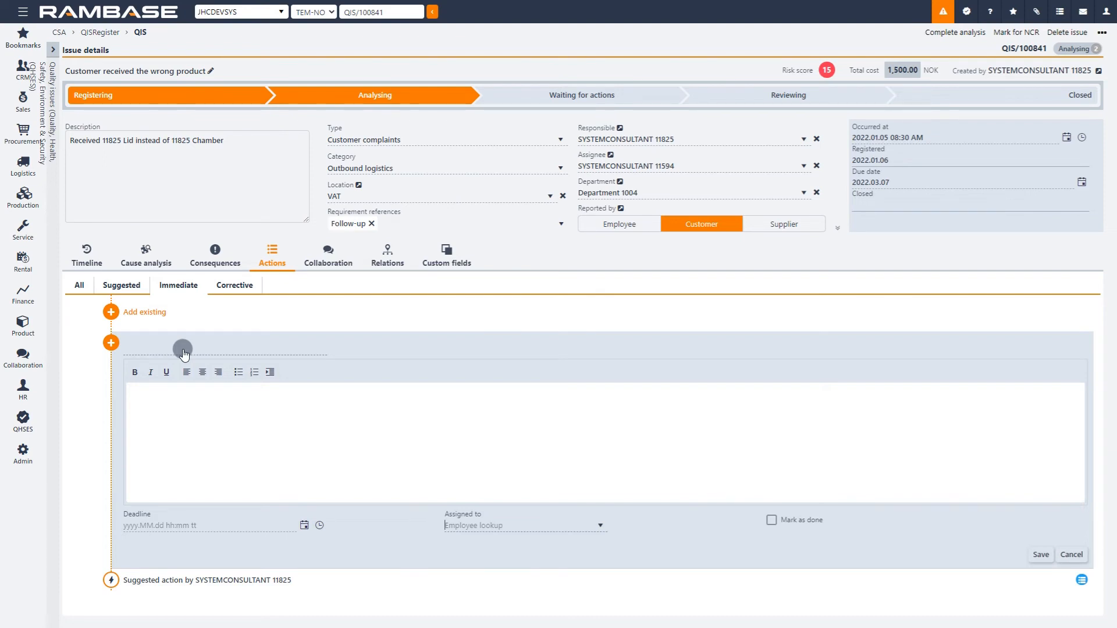
pyautogui.click(174, 350)
pyautogui.write('Prepare routine on stock taking')
# Step: Set the stock-taking action's deadline to 2022.01.15, assign it to the issue's responsible employee, and save it
pyautogui.click(304, 527)
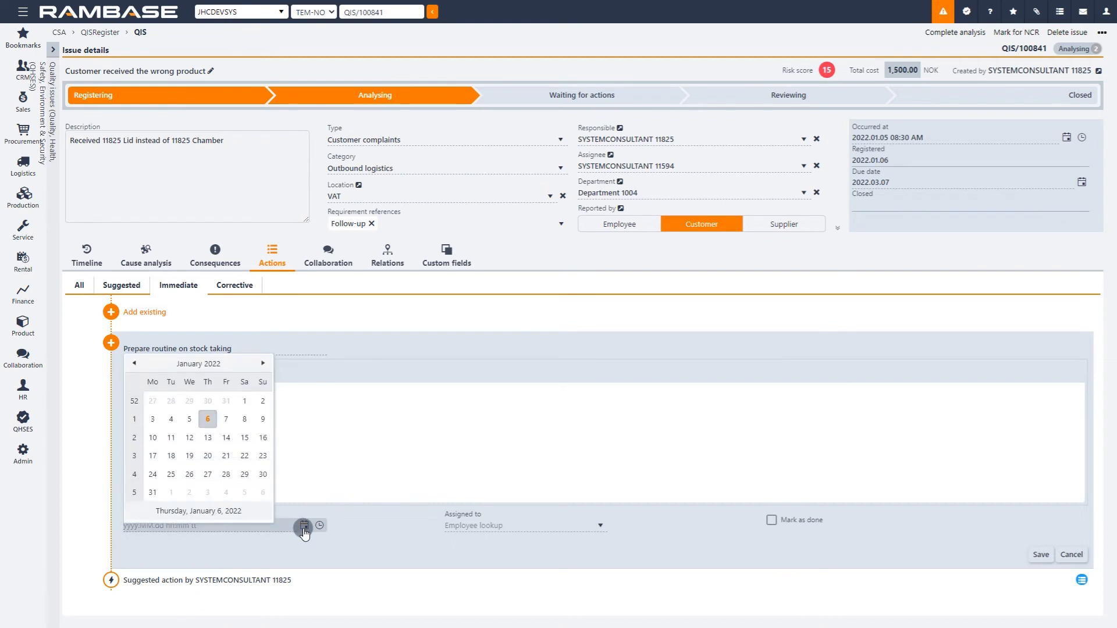
pyautogui.click(243, 445)
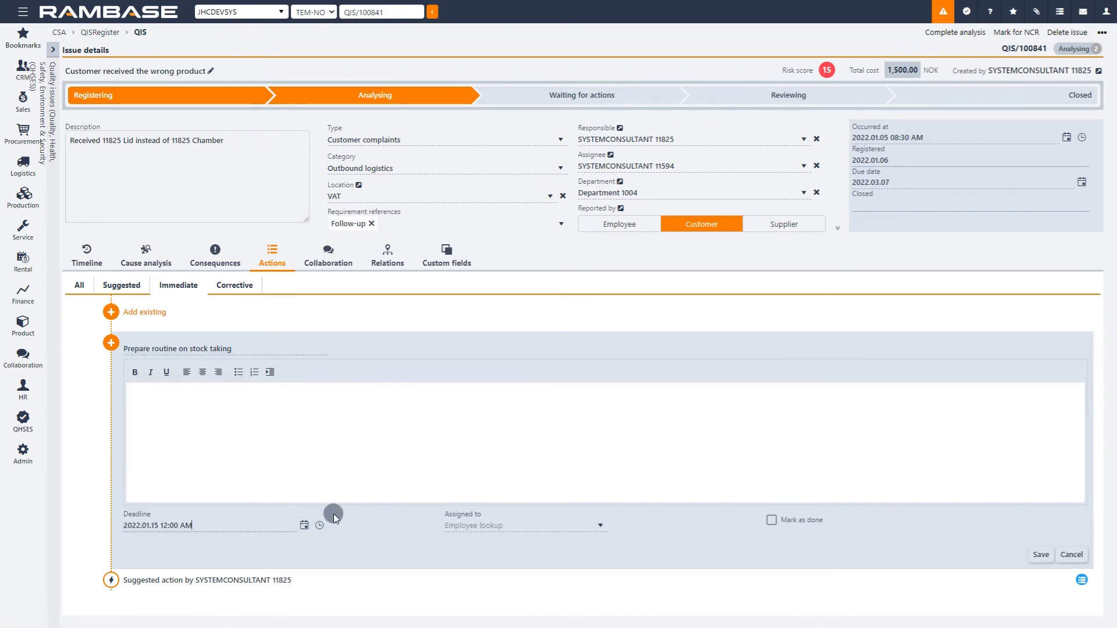
pyautogui.click(601, 526)
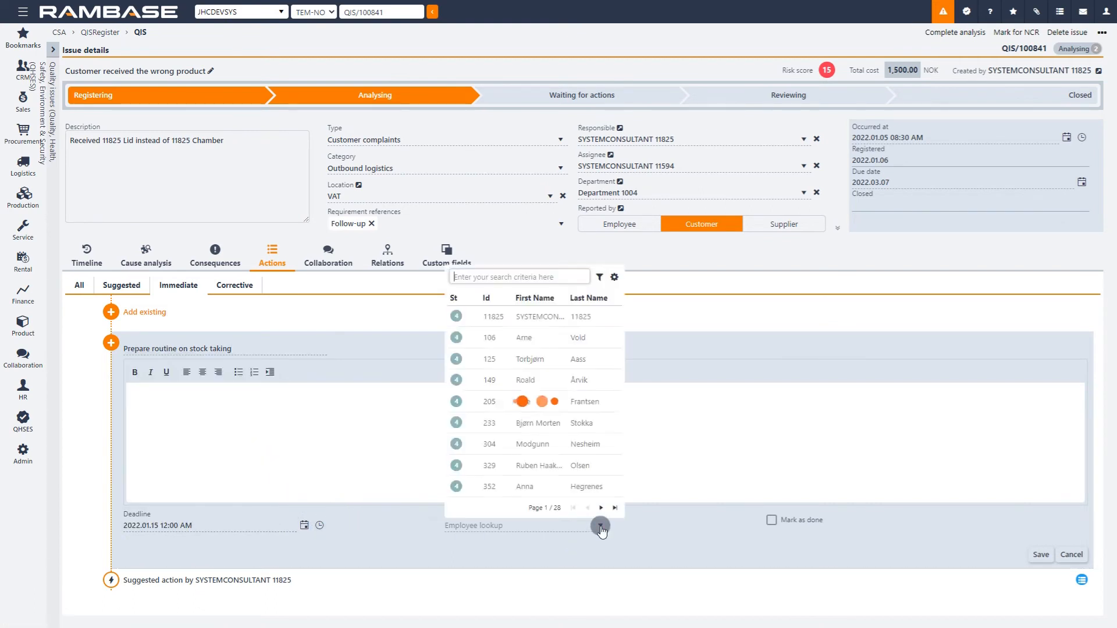
pyautogui.click(596, 319)
pyautogui.click(549, 404)
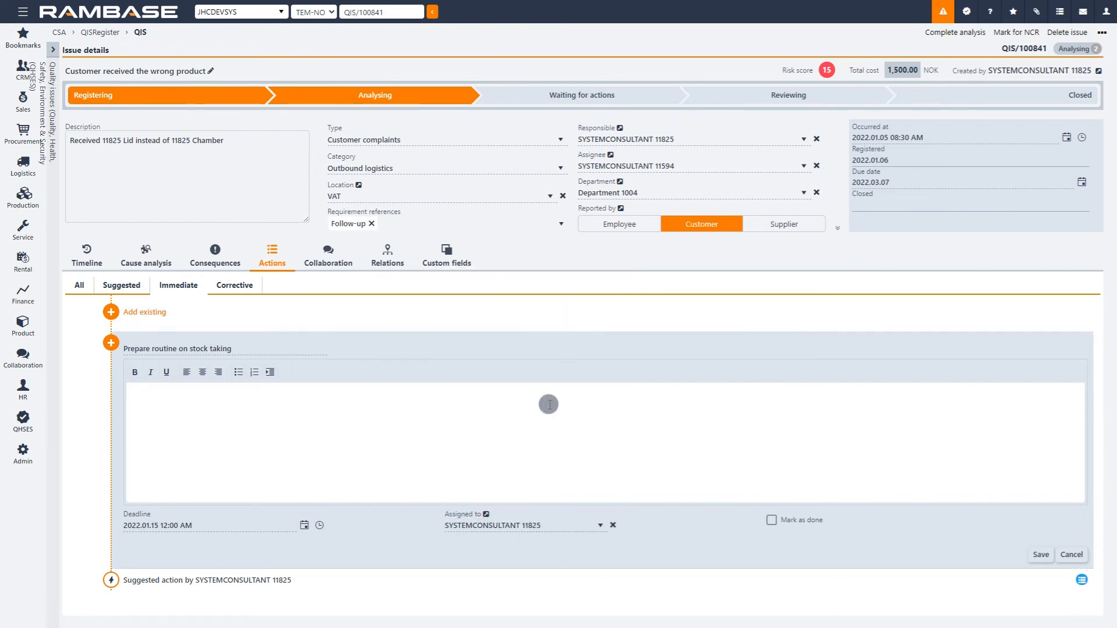
pyautogui.click(1039, 555)
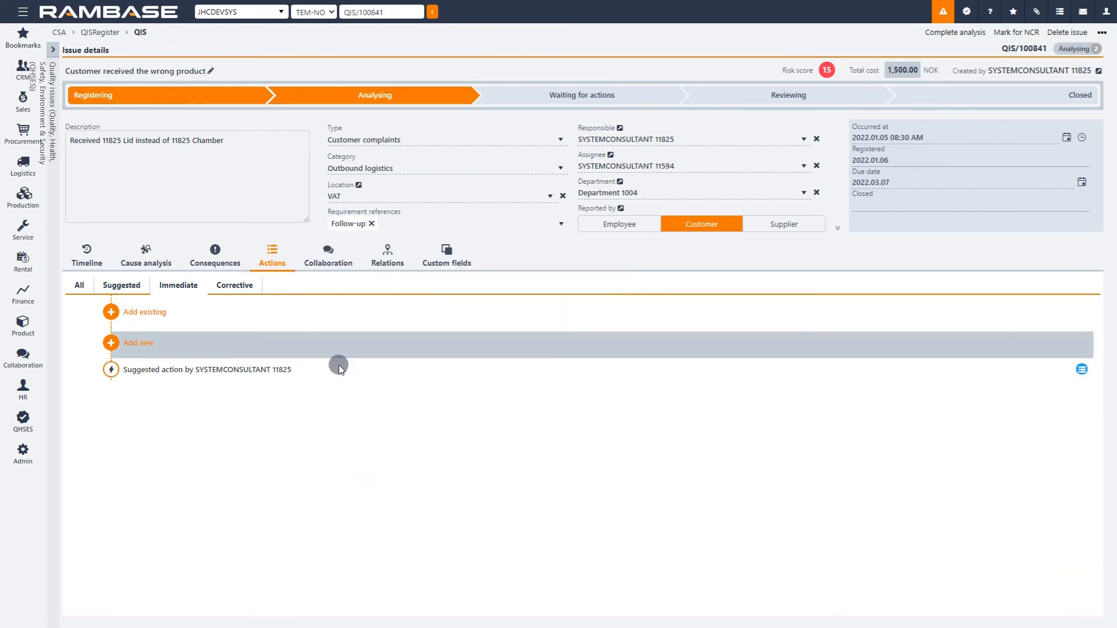
# Step: Start a new corrective action with the title "Invest in hand-held devide to ensure proper scanning of labels"
pyautogui.click(236, 286)
pyautogui.click(139, 344)
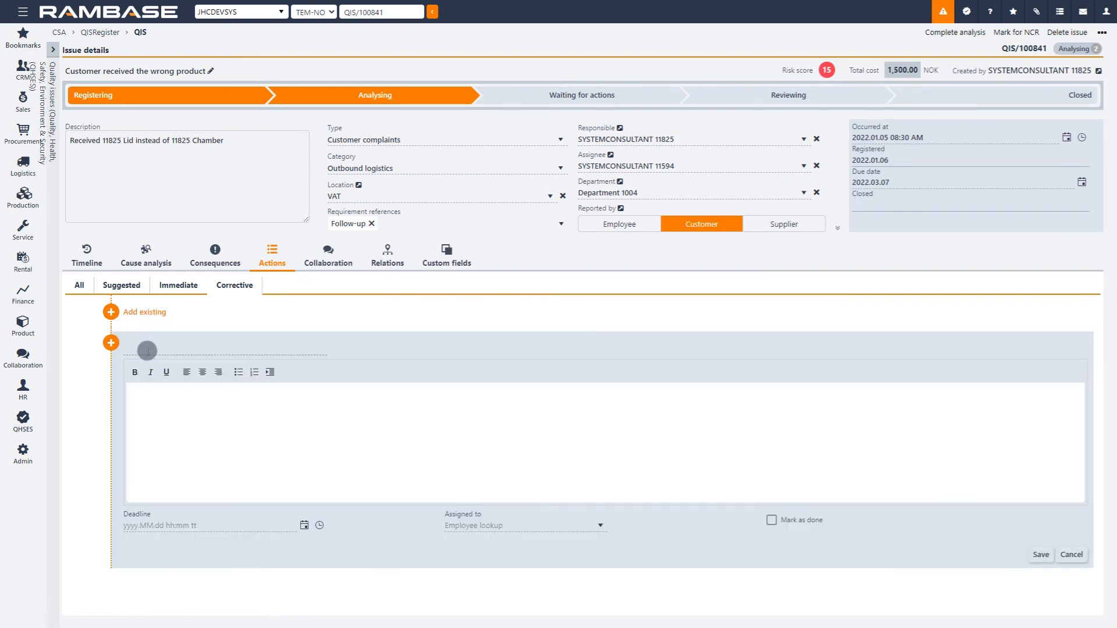
pyautogui.write('Invest in hand-held devide to ensure proper s')
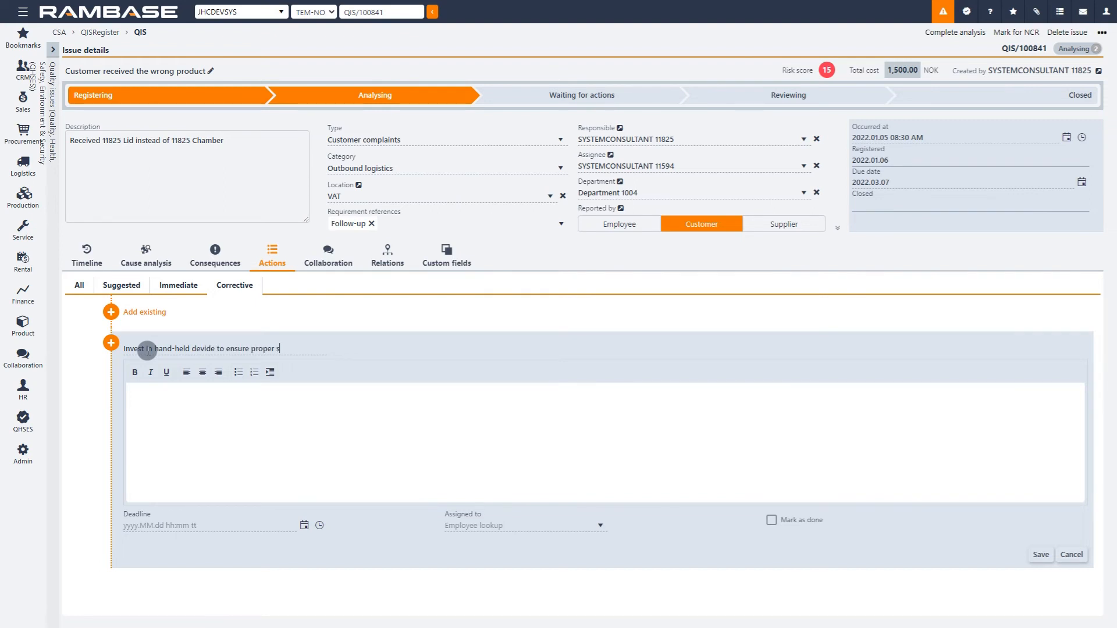
pyautogui.write('canning of labels')
# Step: Set the hand-held device action's deadline to 2022.01.10, assign it to the issue's responsible employee, and save it
pyautogui.click(304, 527)
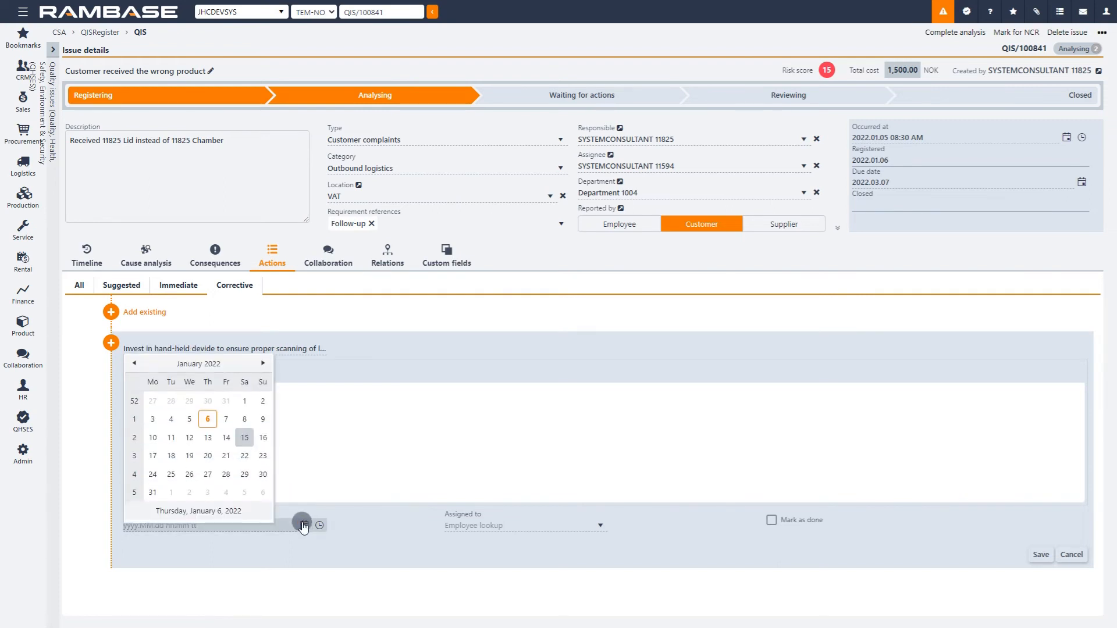
pyautogui.click(158, 441)
pyautogui.click(600, 526)
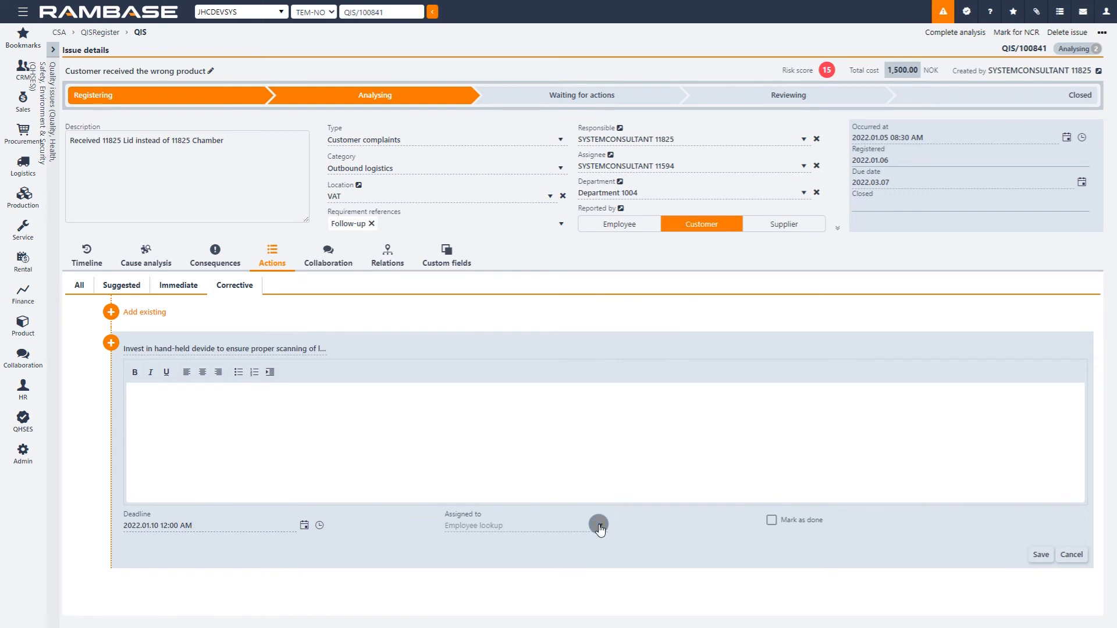
pyautogui.click(611, 316)
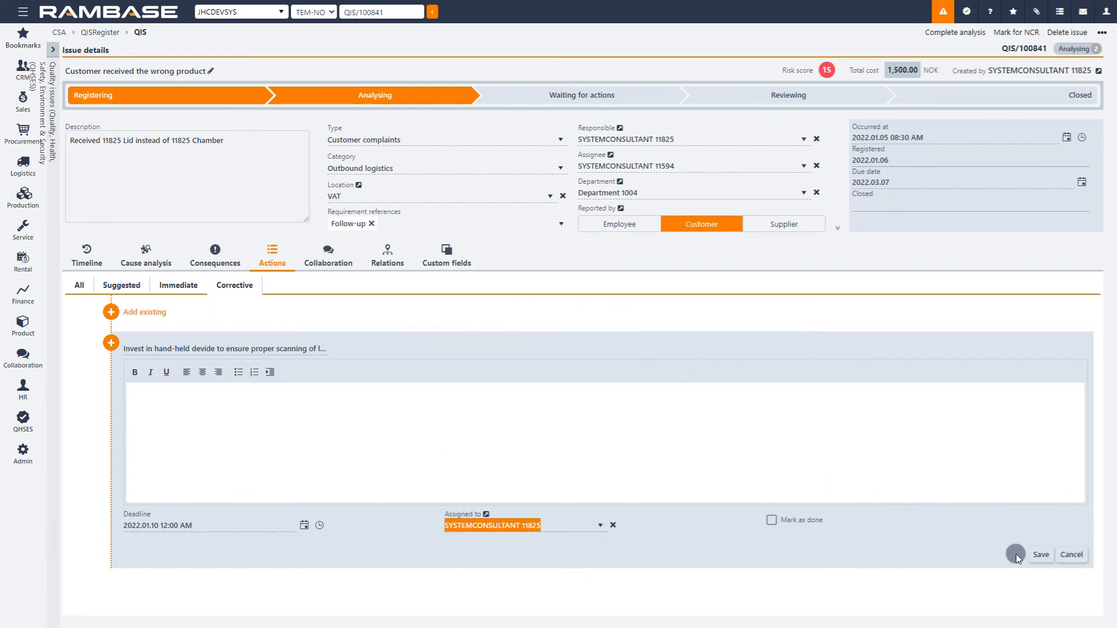
pyautogui.click(1042, 555)
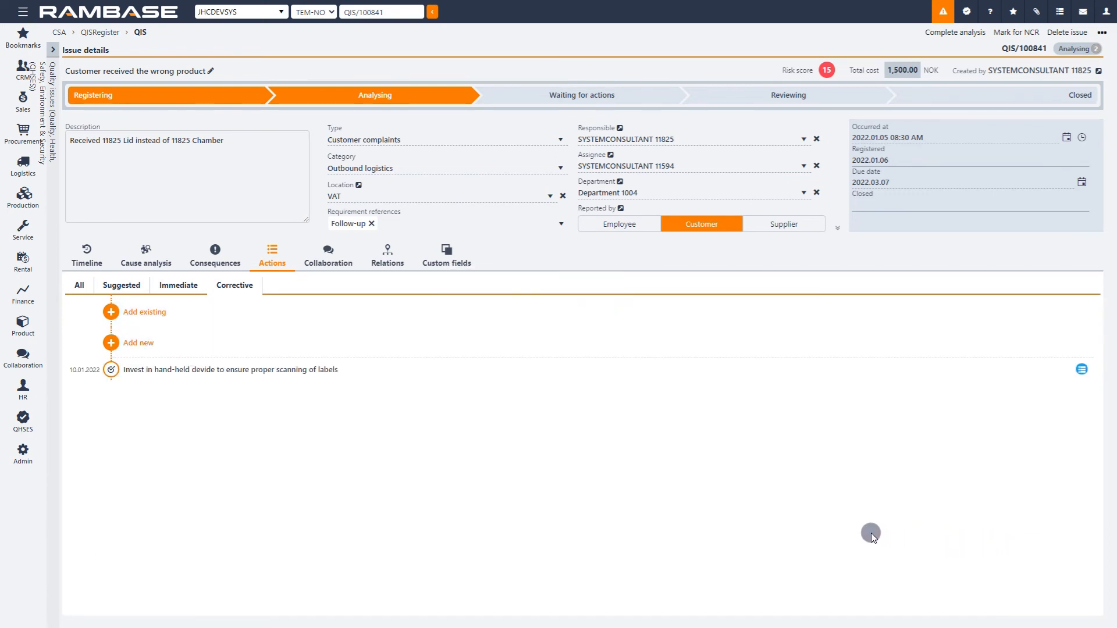
# Step: Mark the label scanning, stock-taking routine and converted suggested actions as done in the list of all actions
pyautogui.click(81, 284)
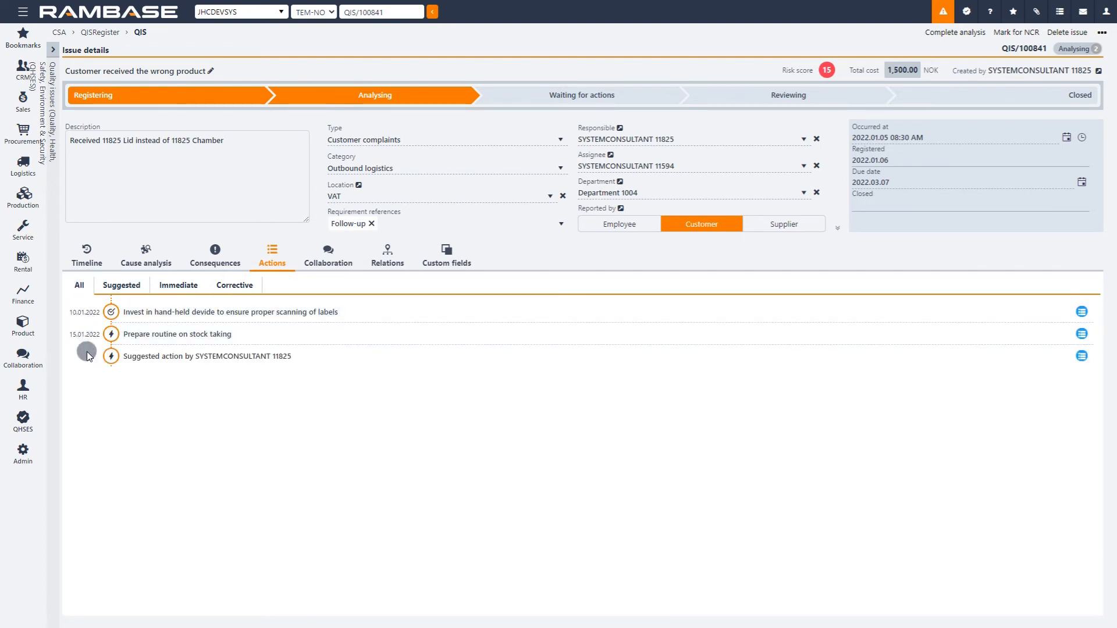
pyautogui.click(86, 256)
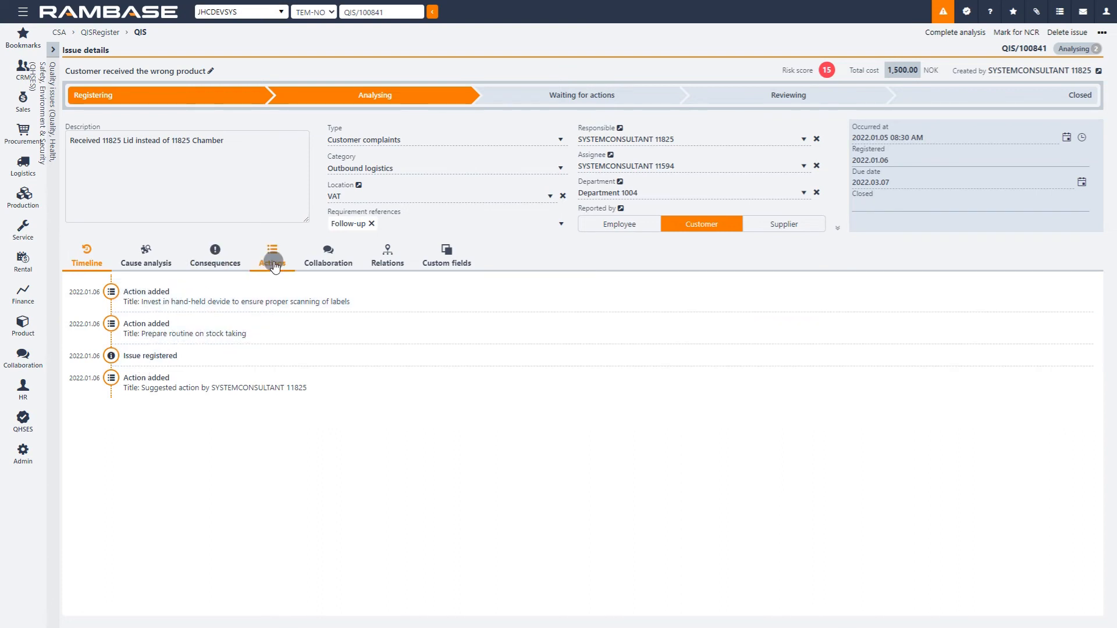
pyautogui.click(274, 263)
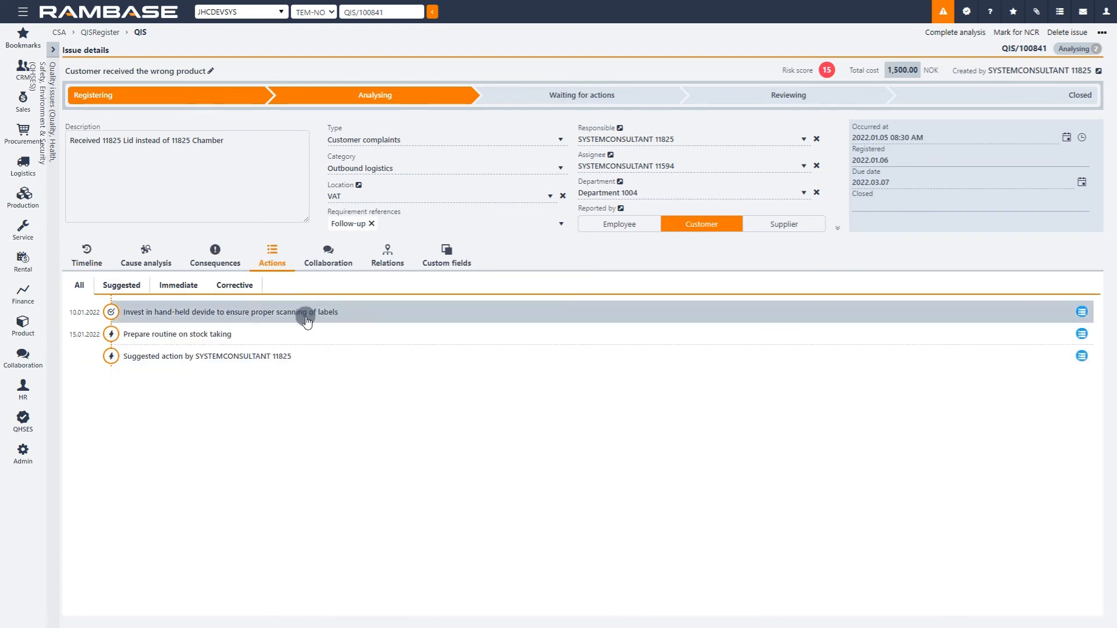
pyautogui.click(372, 313)
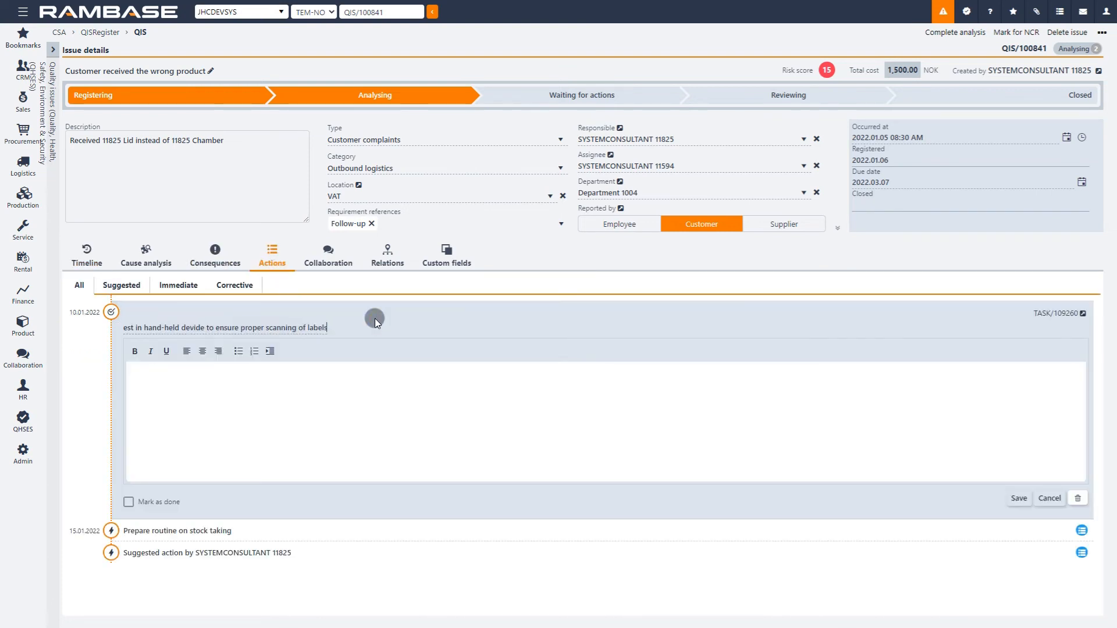
pyautogui.click(127, 504)
pyautogui.click(169, 332)
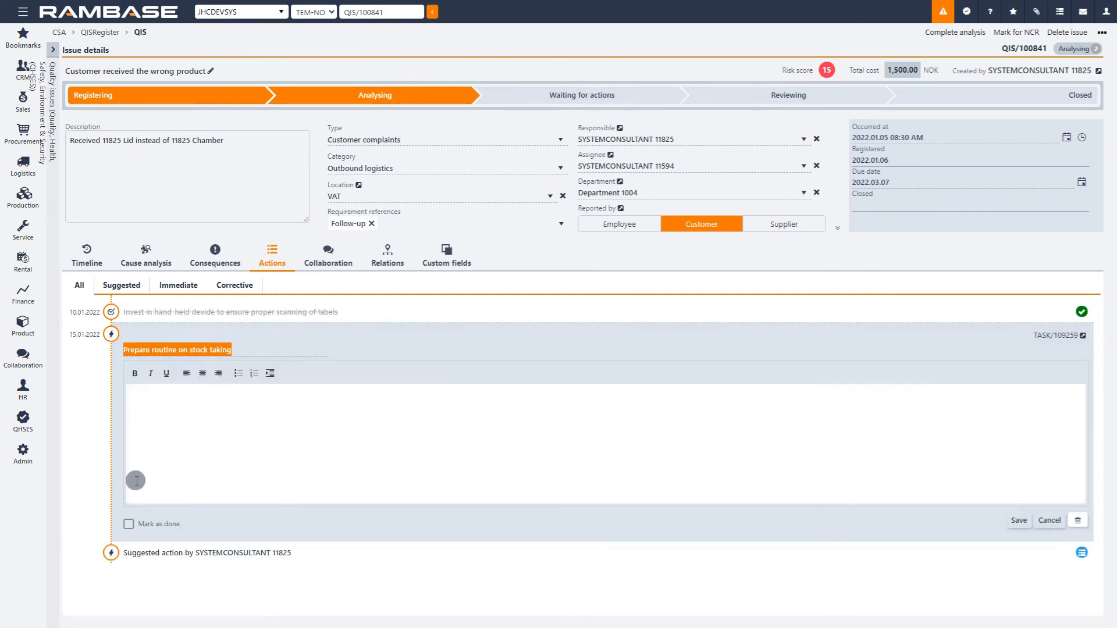
pyautogui.click(129, 523)
pyautogui.click(160, 357)
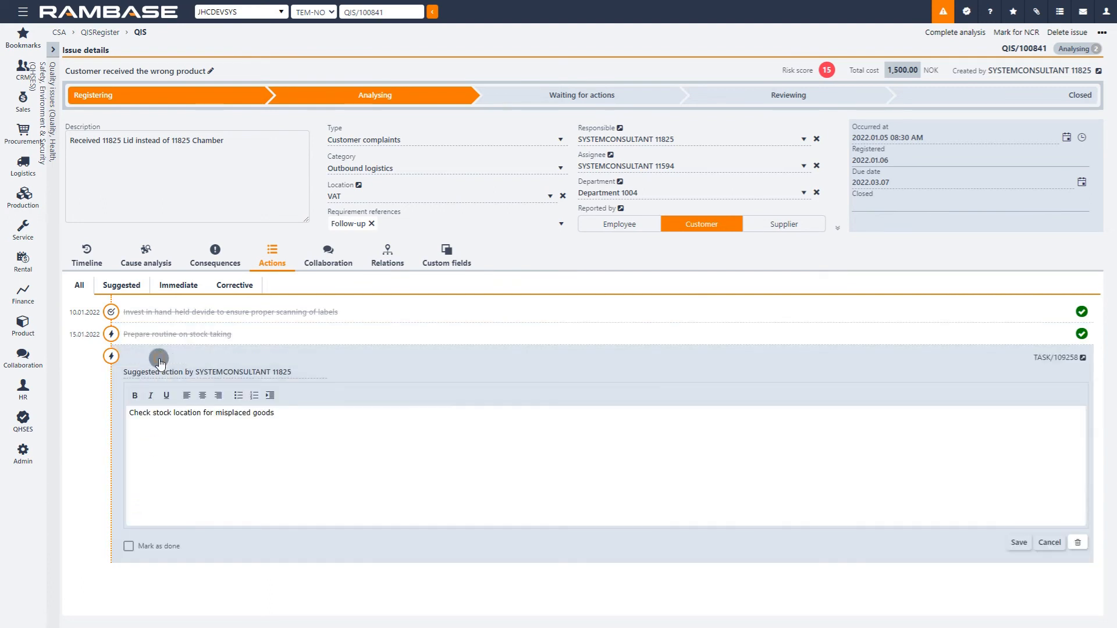
pyautogui.click(129, 547)
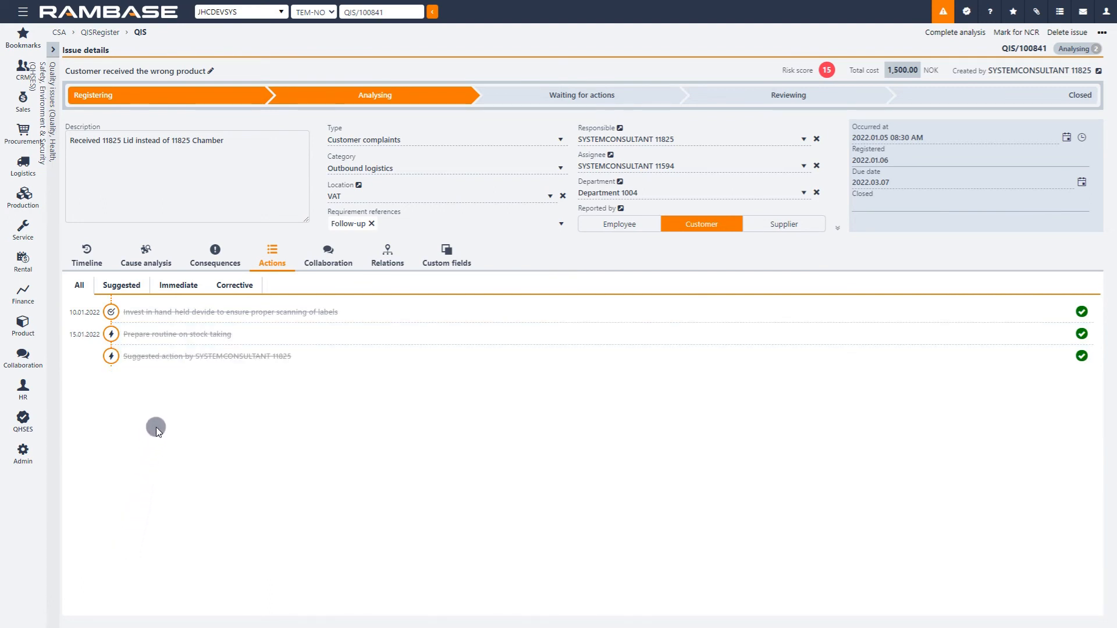
# Step: Add a collaboration note titled "Found more misplaced goods" with the text "On stock location 5" and save it
pyautogui.click(341, 255)
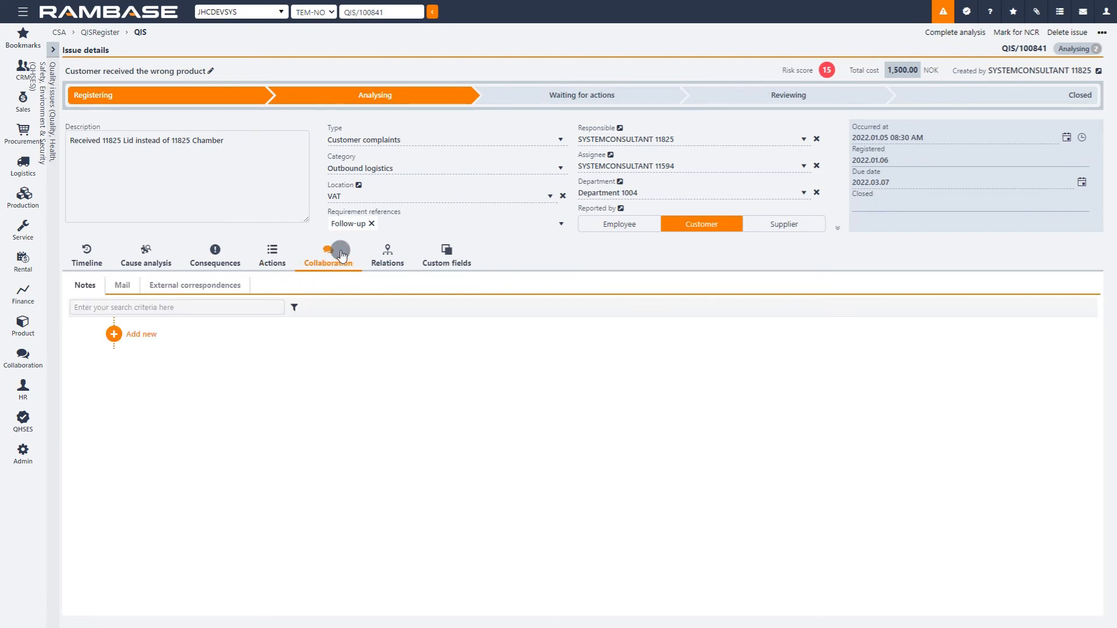
pyautogui.click(81, 288)
pyautogui.click(134, 335)
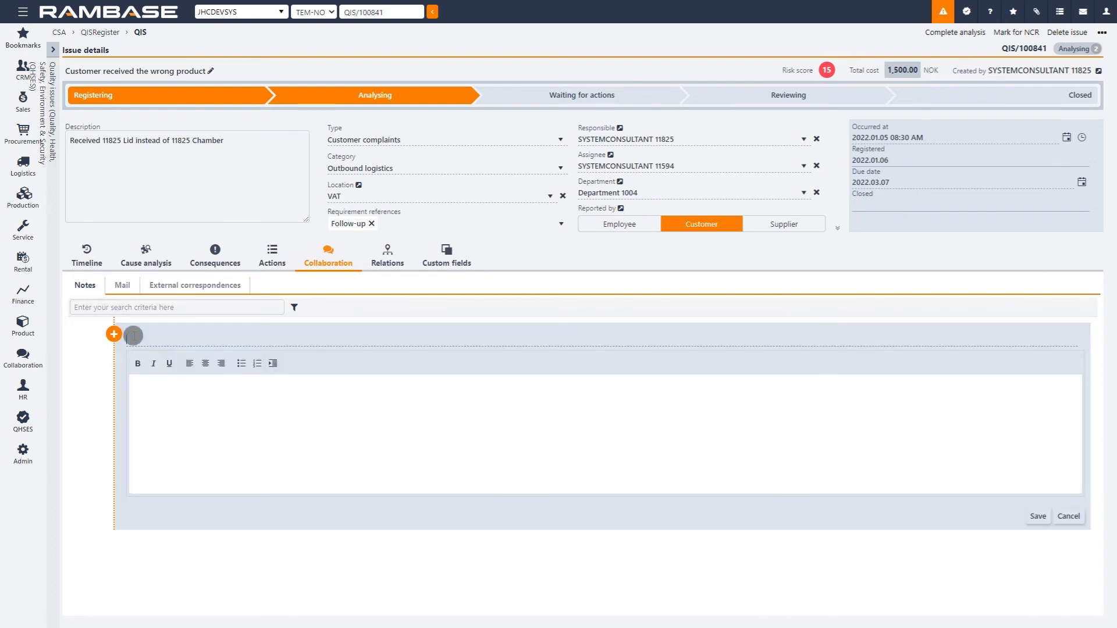
pyautogui.write('Found more misplaced goods')
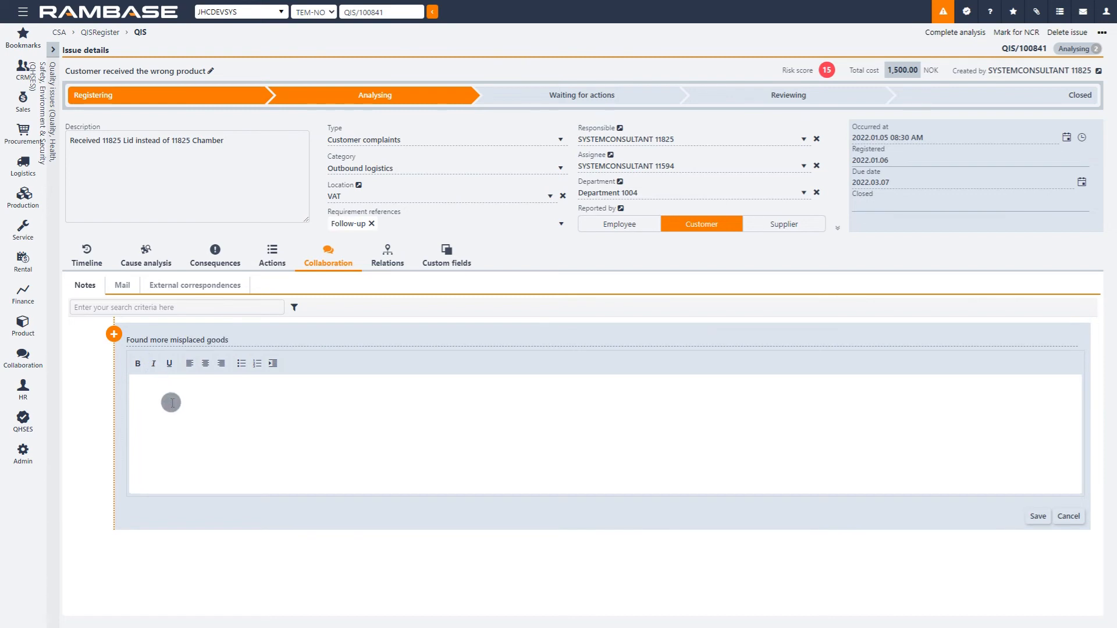
pyautogui.press('BackSpace')
pyautogui.write('On stock location 5')
pyautogui.click(1038, 516)
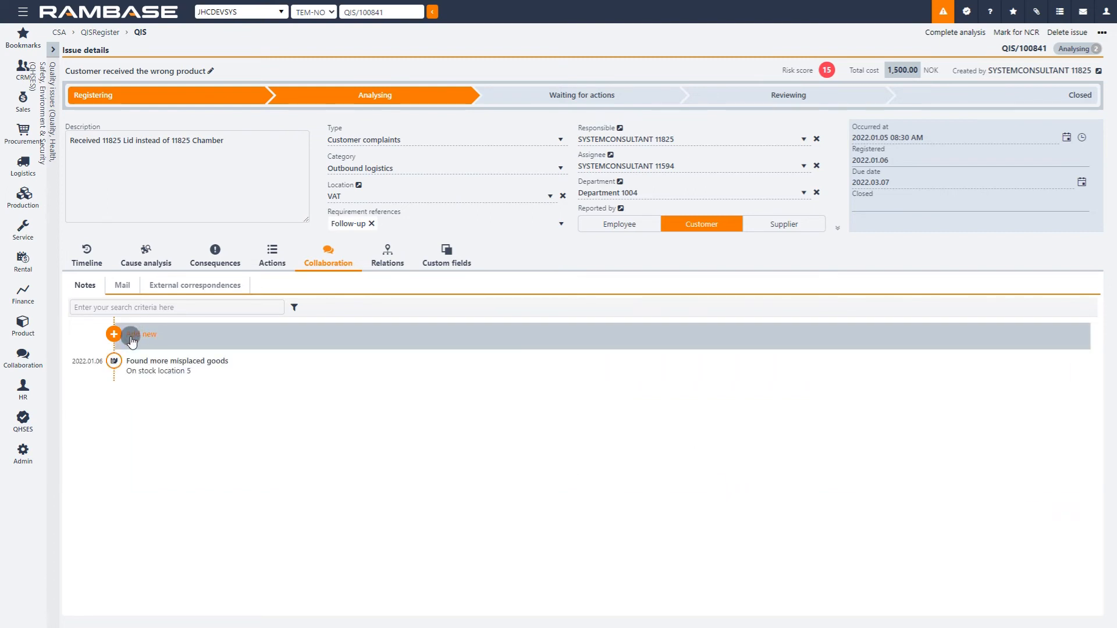
# Step: Add and save a second collaboration note titled "Placed order on hand-held device"
pyautogui.click(132, 341)
pyautogui.write('Placed order')
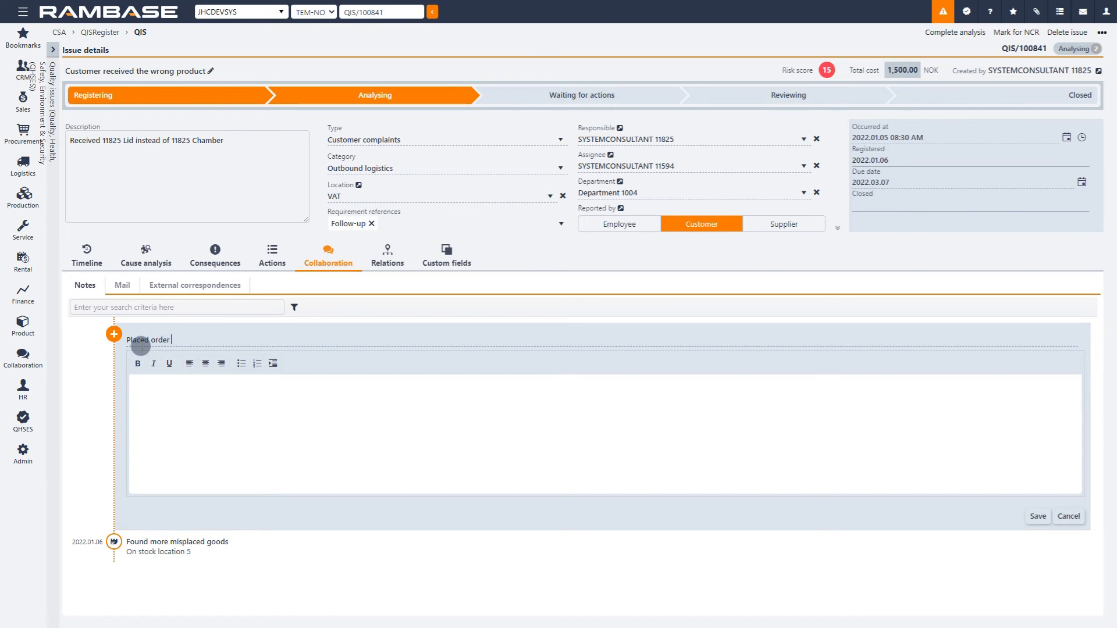
pyautogui.write(' on hand-held dev')
pyautogui.write('id')
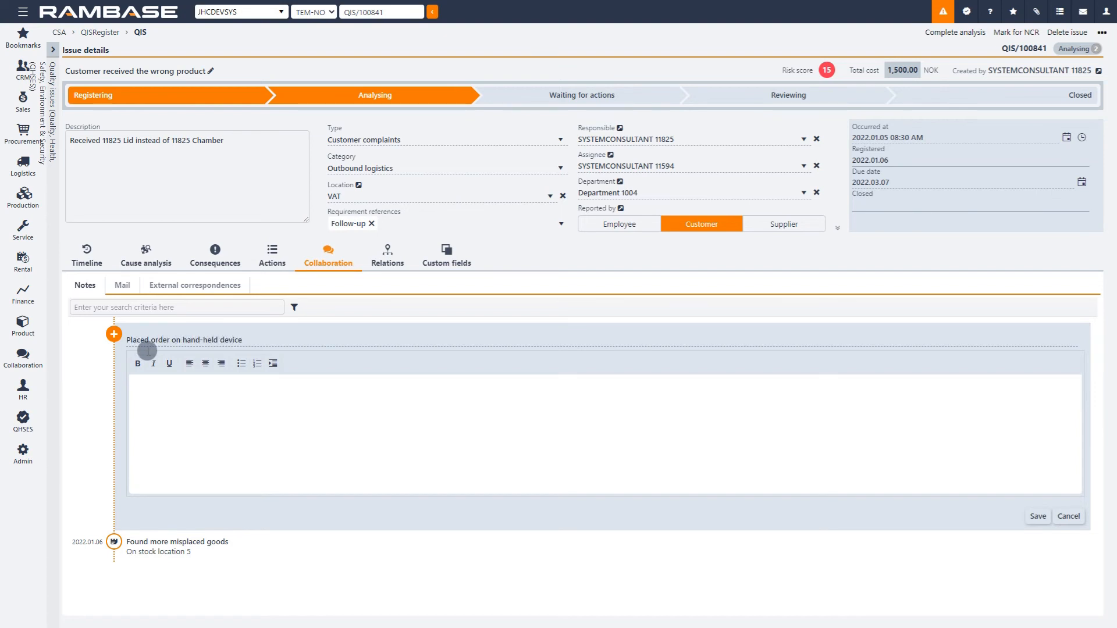
pyautogui.click(1035, 516)
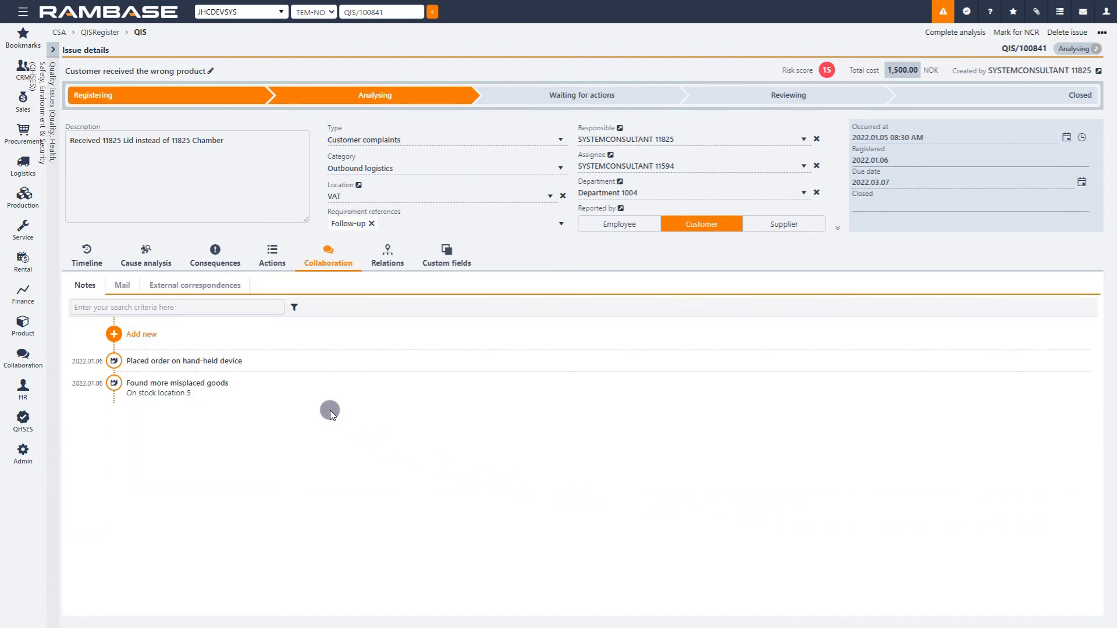
# Step: Examine the issue's mail and external correspondences, including the correspondence types and issue actions on offer
pyautogui.click(131, 285)
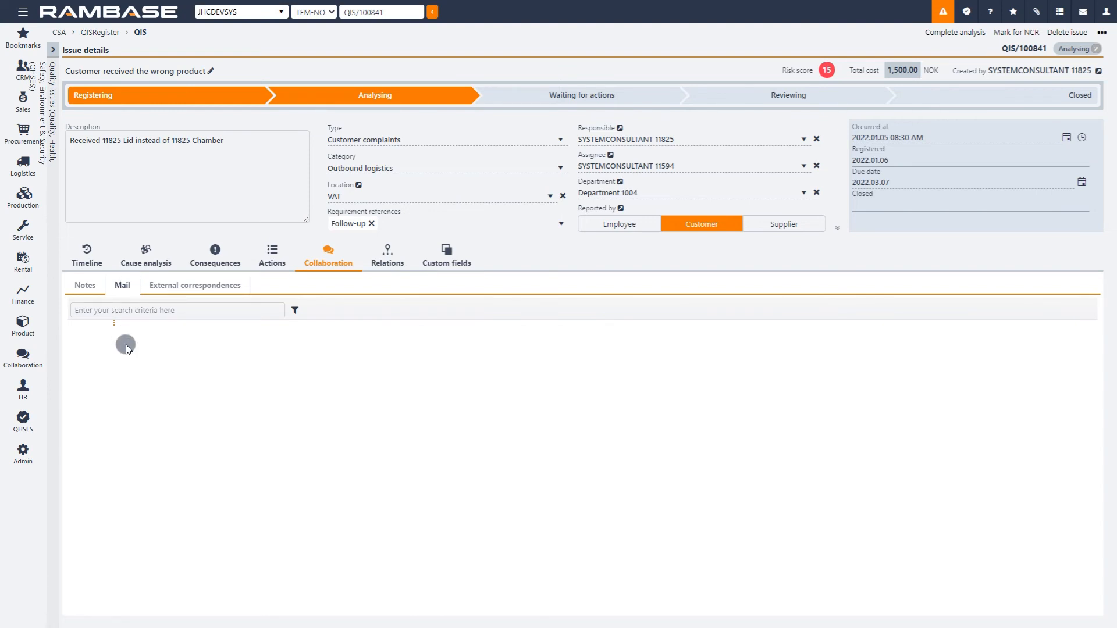
pyautogui.click(244, 286)
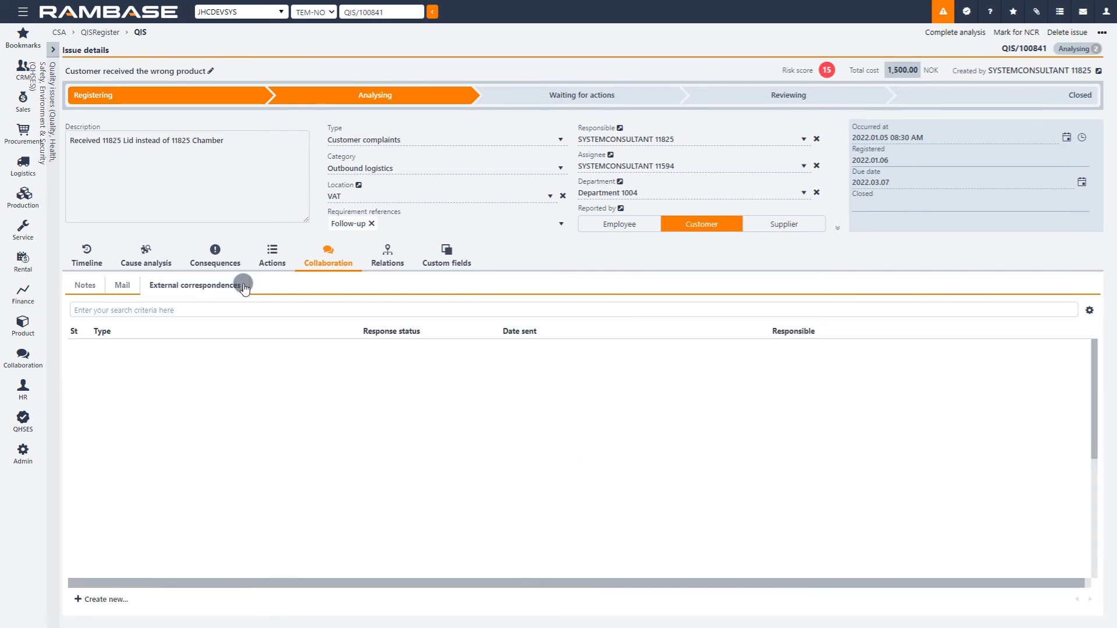
pyautogui.click(128, 591)
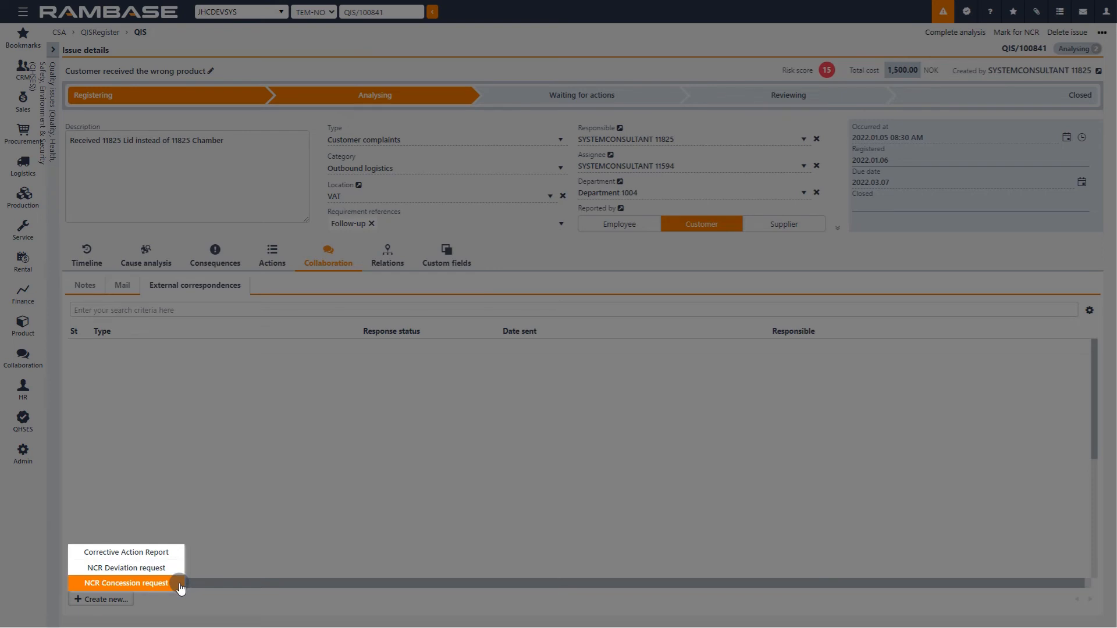
pyautogui.click(343, 527)
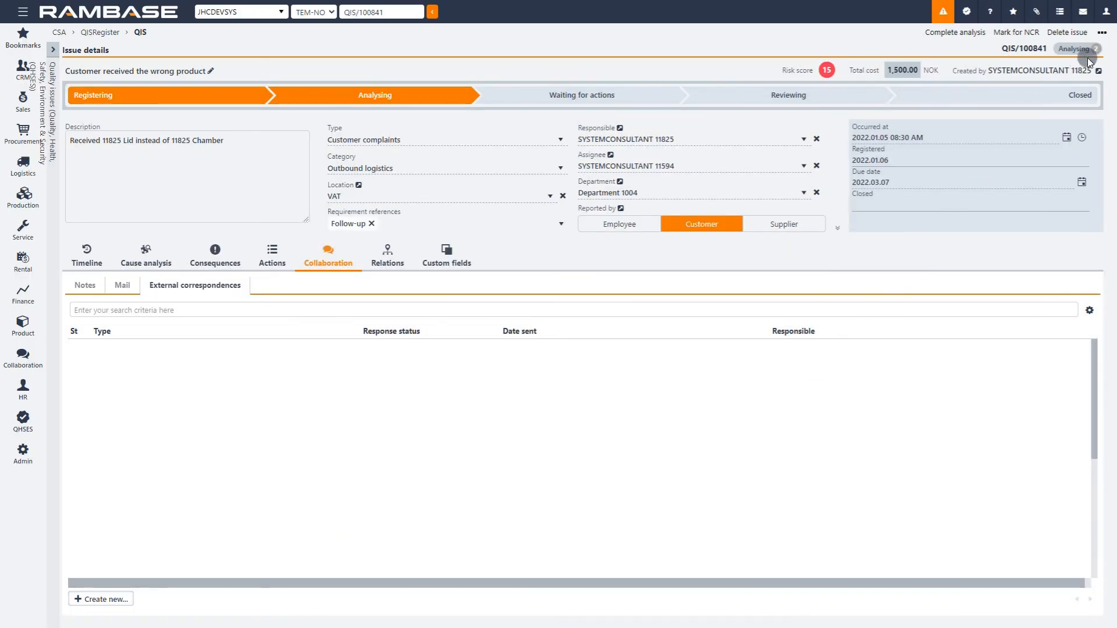
pyautogui.click(1102, 32)
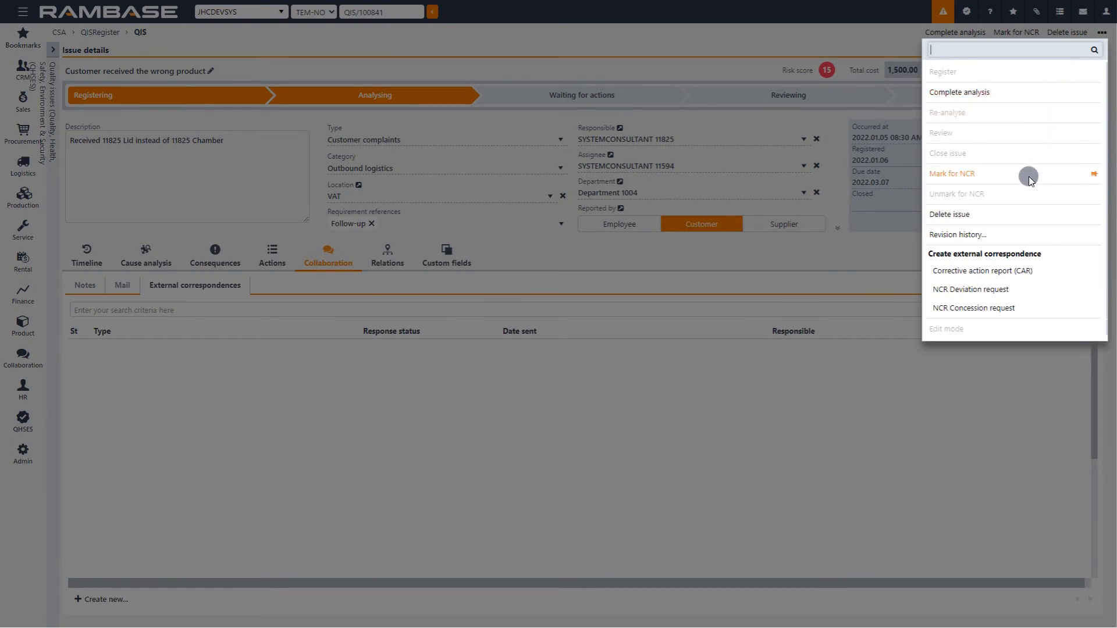
pyautogui.click(826, 397)
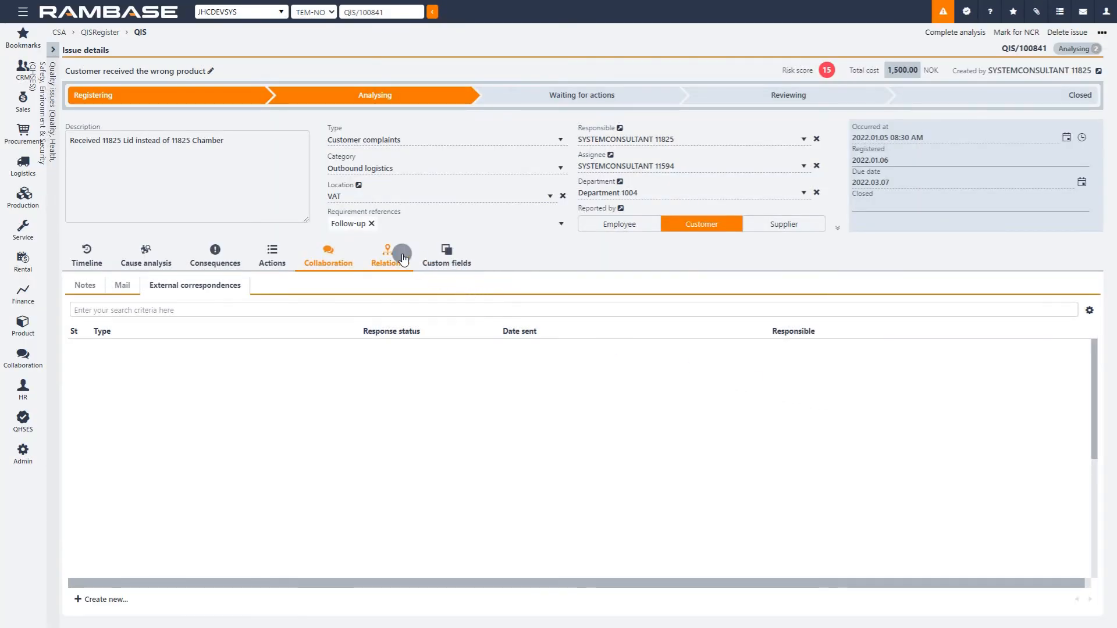
# Step: Set the product in the issue's source relations to 11825 Chamber
pyautogui.click(386, 247)
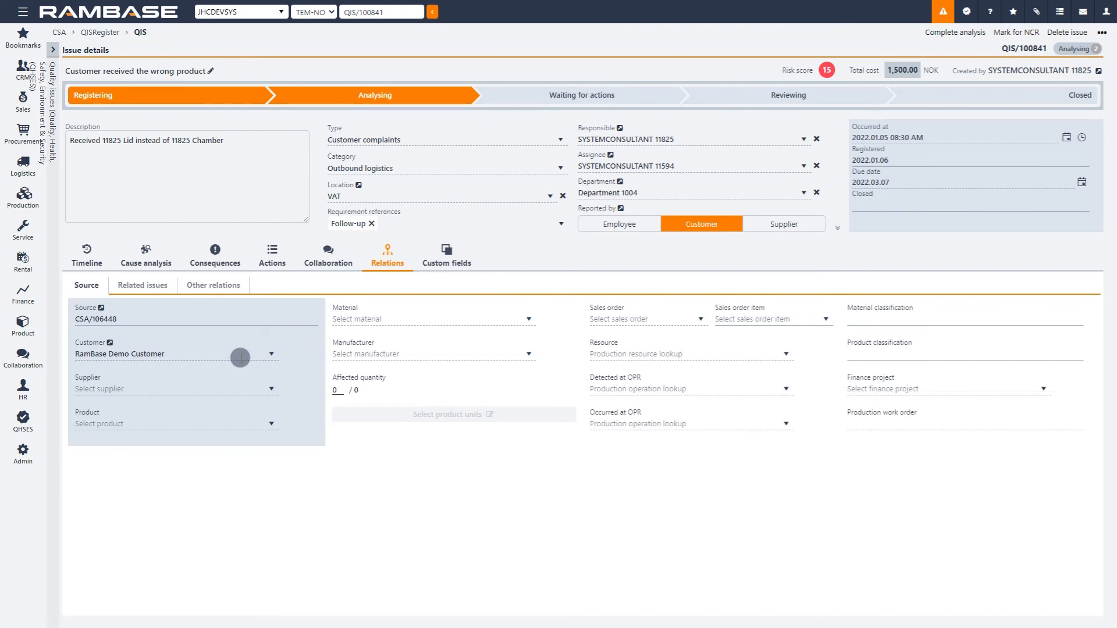
pyautogui.click(272, 424)
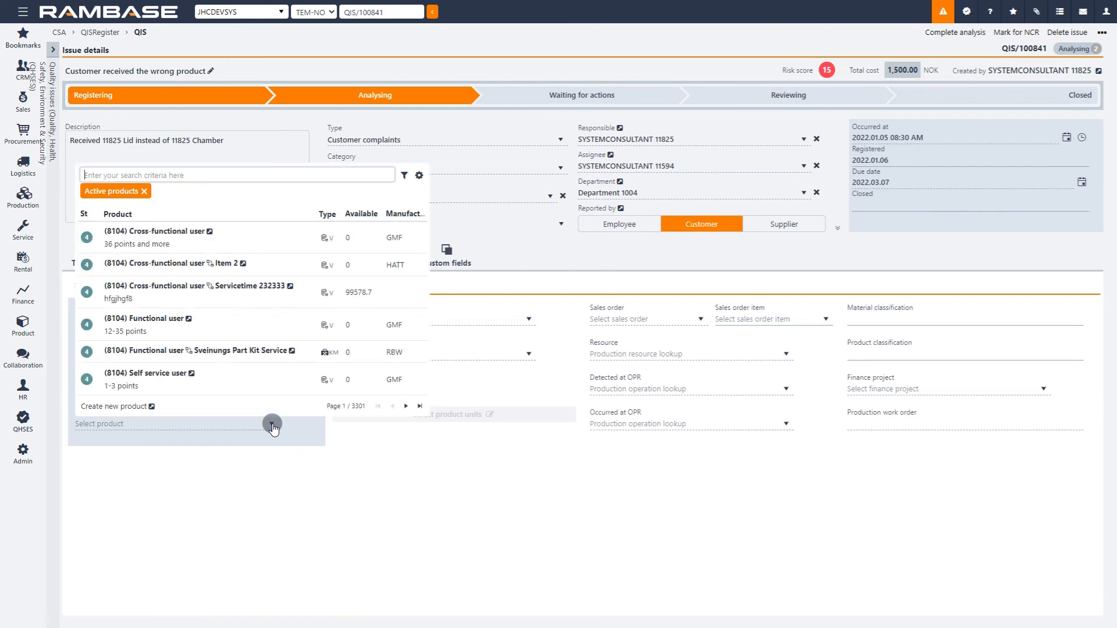
pyautogui.write('11825')
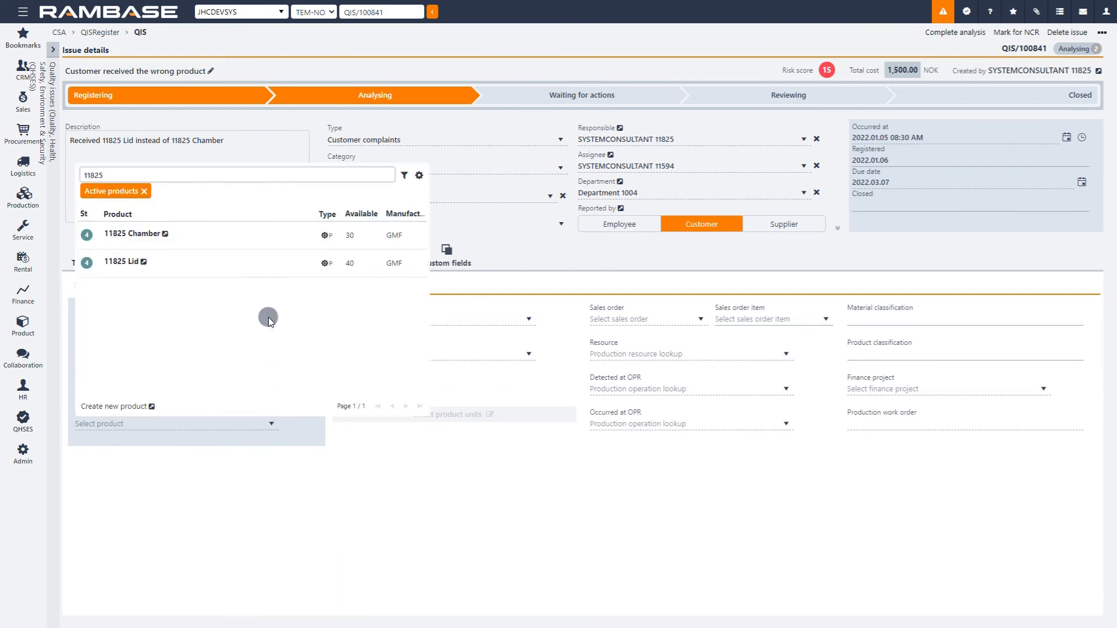
pyautogui.click(266, 235)
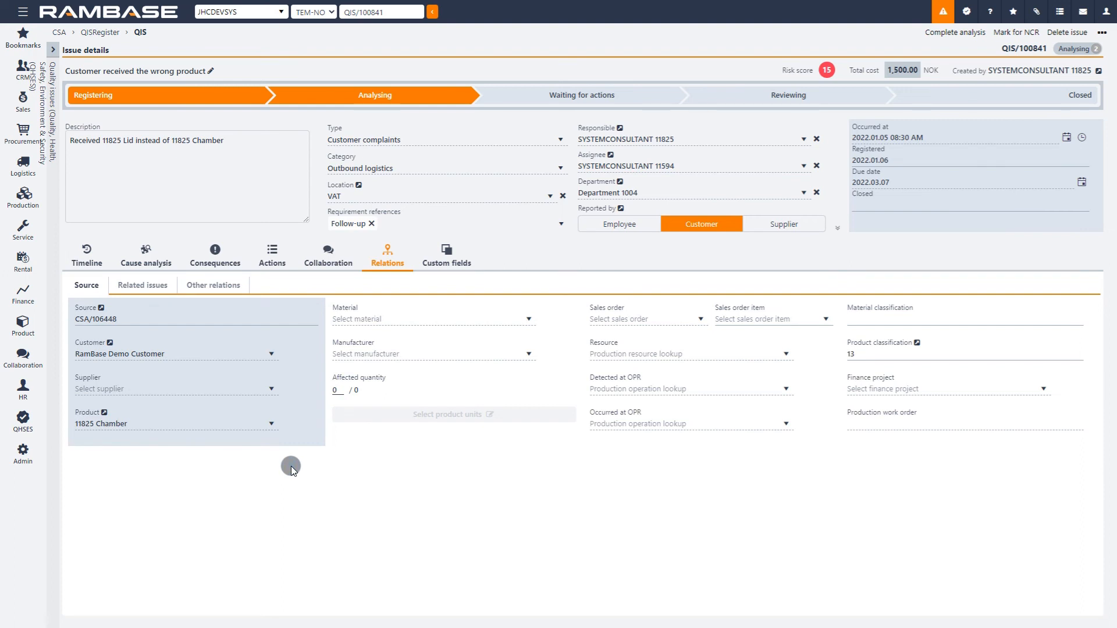
# Step: Link the issue's source to RamBase Demo Customer's sales order of 2022.01.06 and its item 1, 11825 Chamber
pyautogui.click(700, 320)
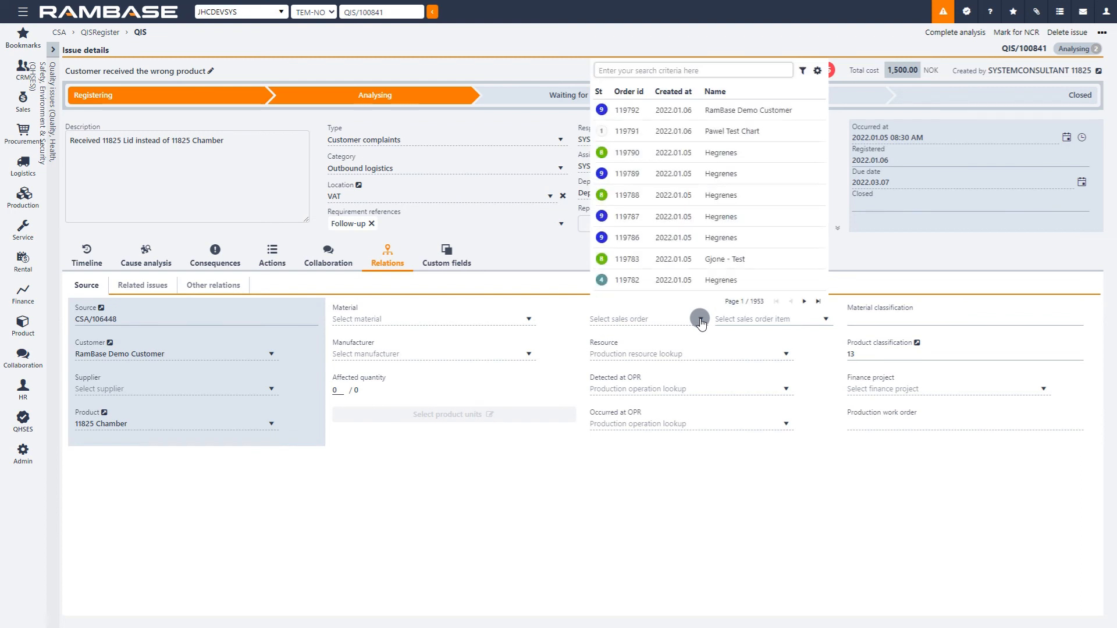
pyautogui.click(790, 116)
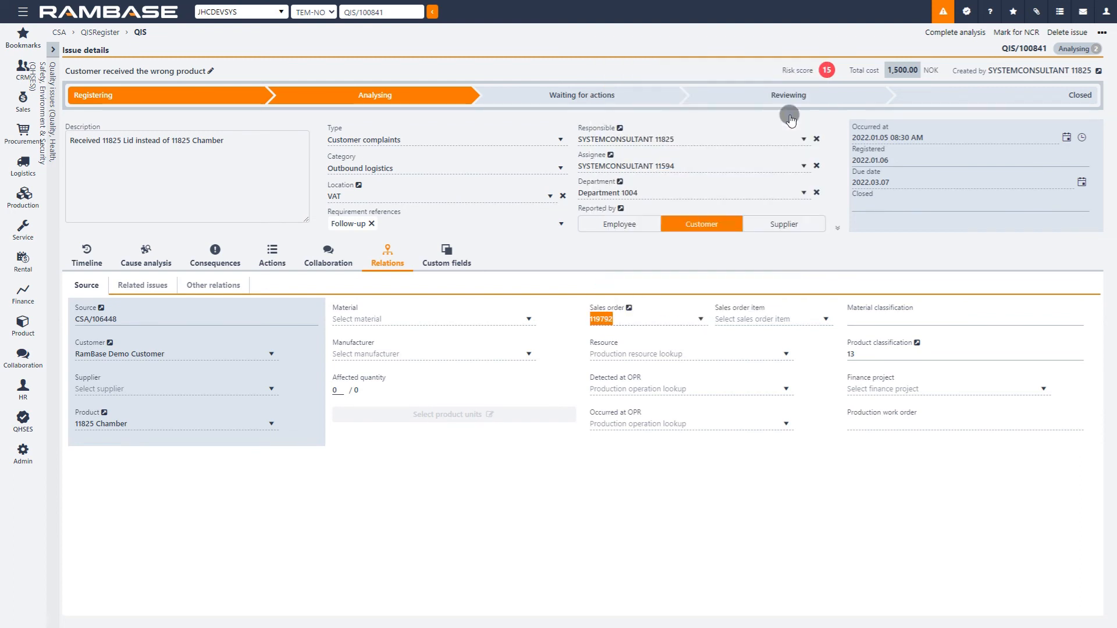
pyautogui.click(820, 319)
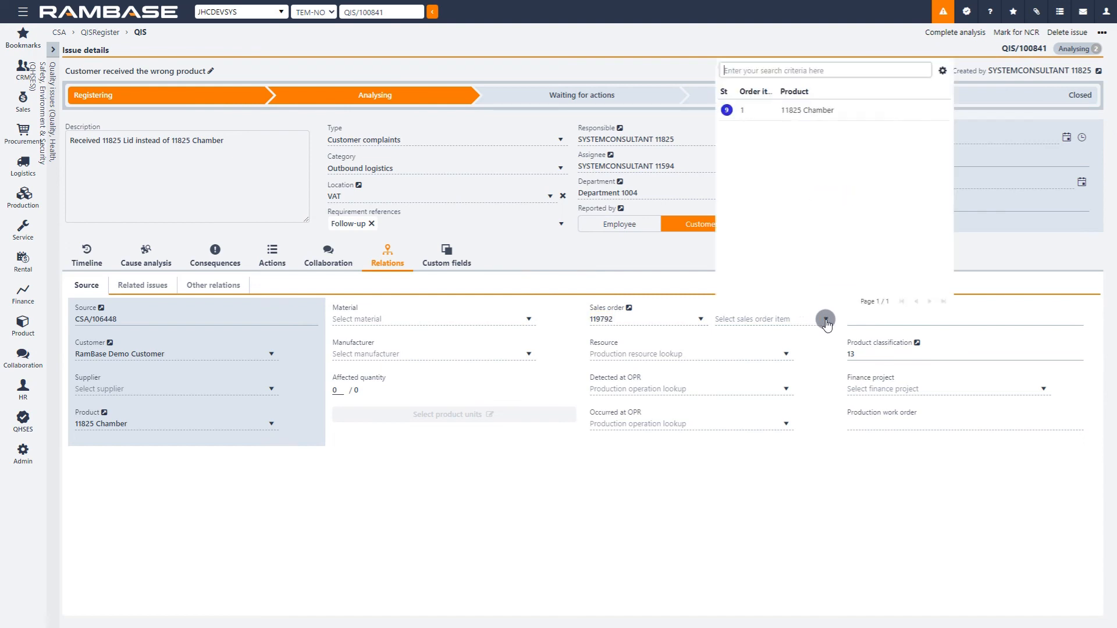
pyautogui.click(846, 116)
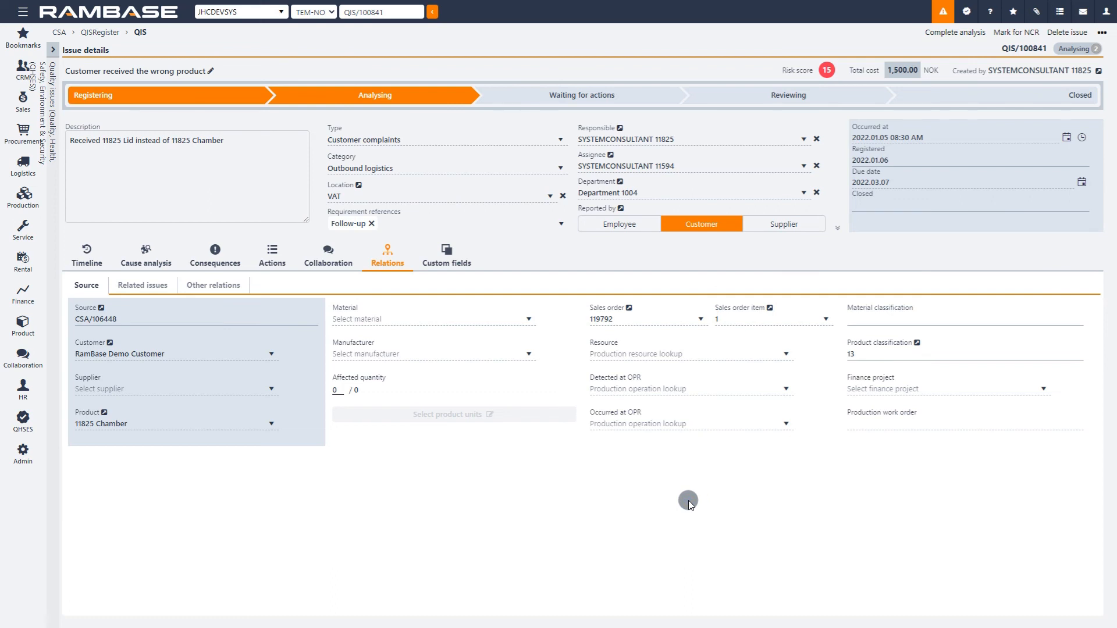
# Step: Add the QHSES issue "the customer received the wrong product" as a related issue with relation type "Is related to"
pyautogui.click(173, 287)
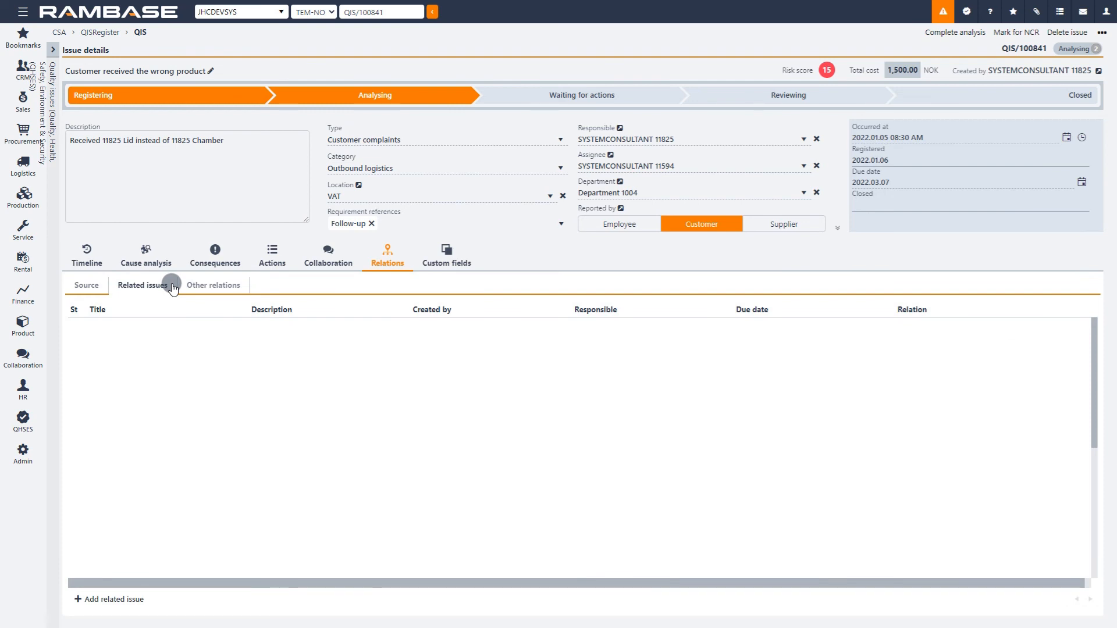
pyautogui.click(140, 606)
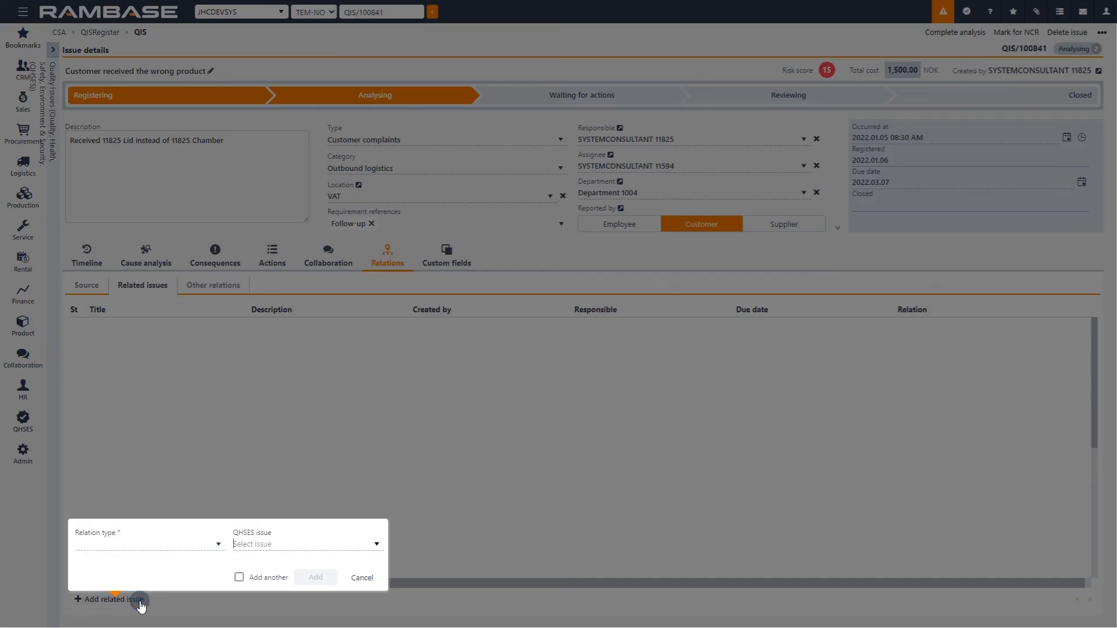
pyautogui.click(219, 546)
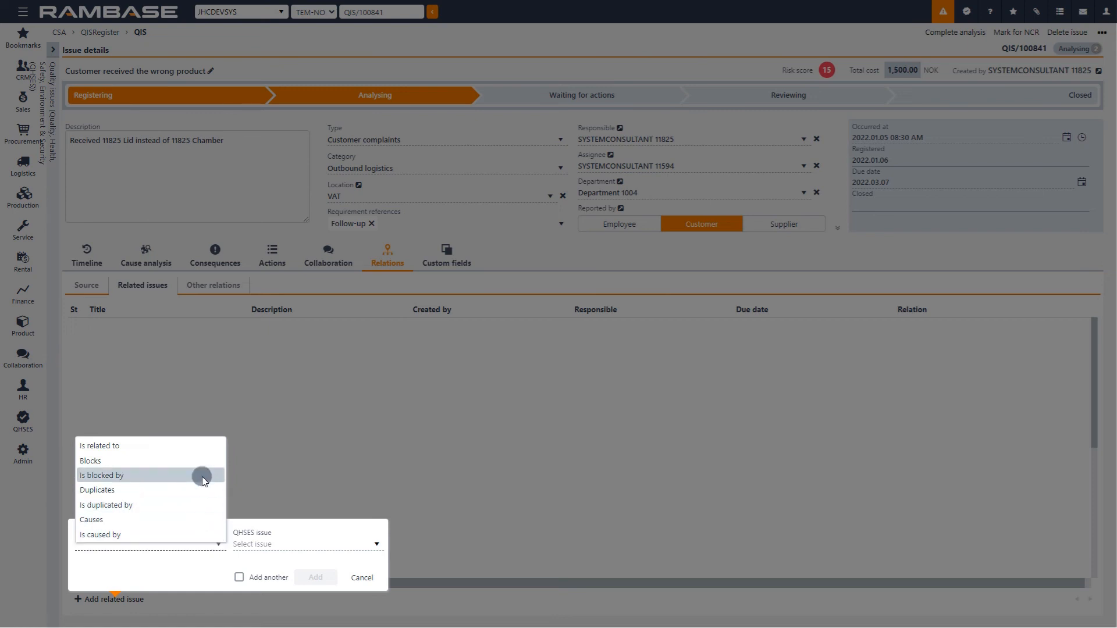
pyautogui.click(201, 450)
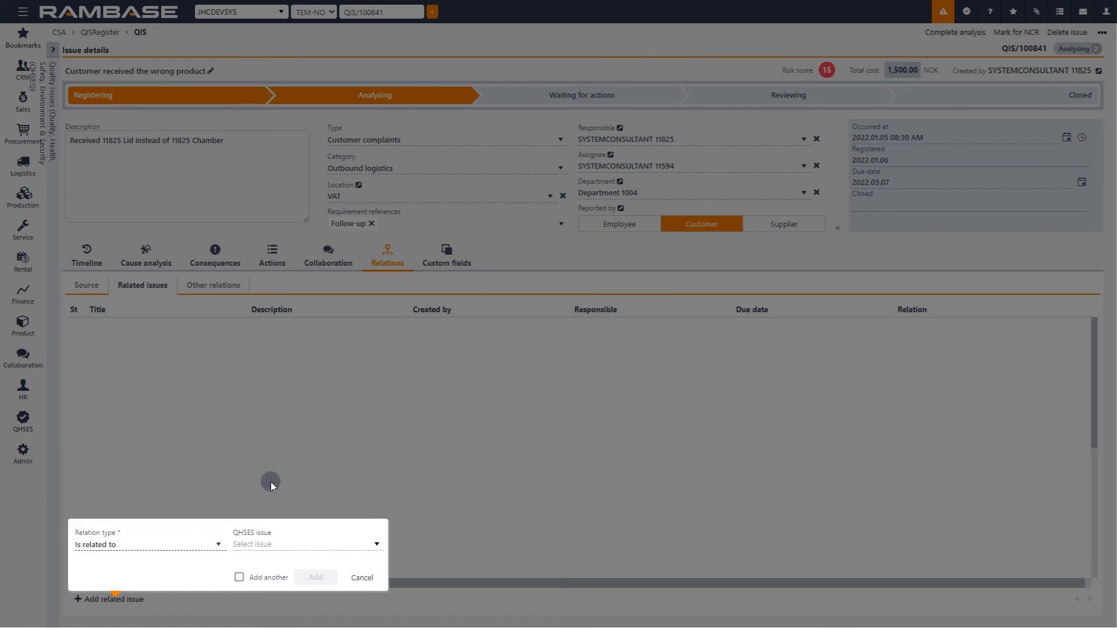
pyautogui.click(377, 545)
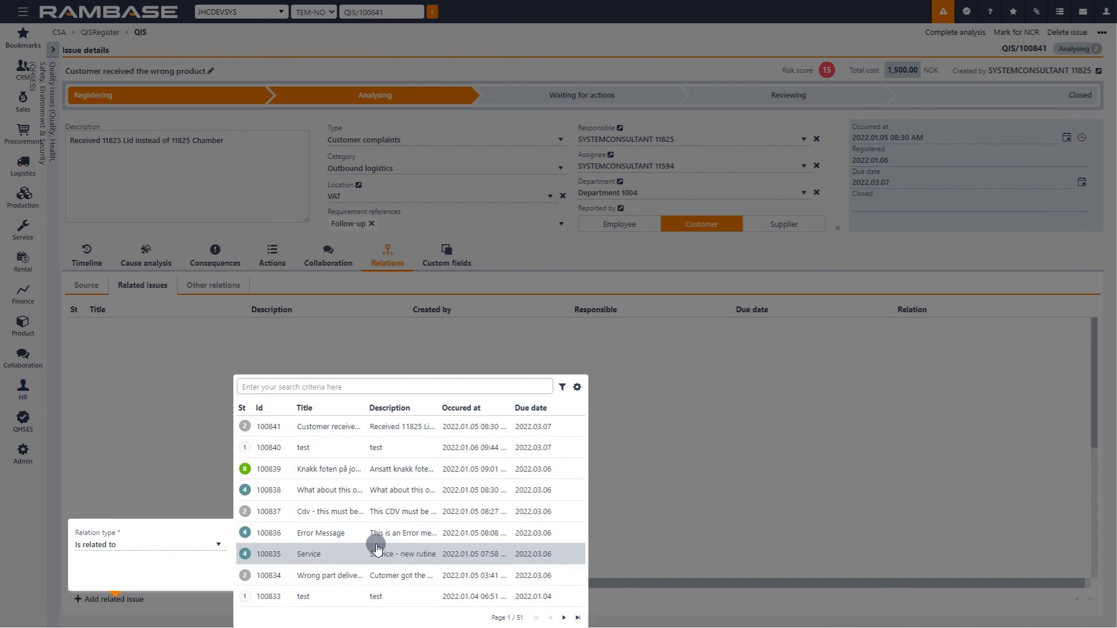
pyautogui.click(562, 618)
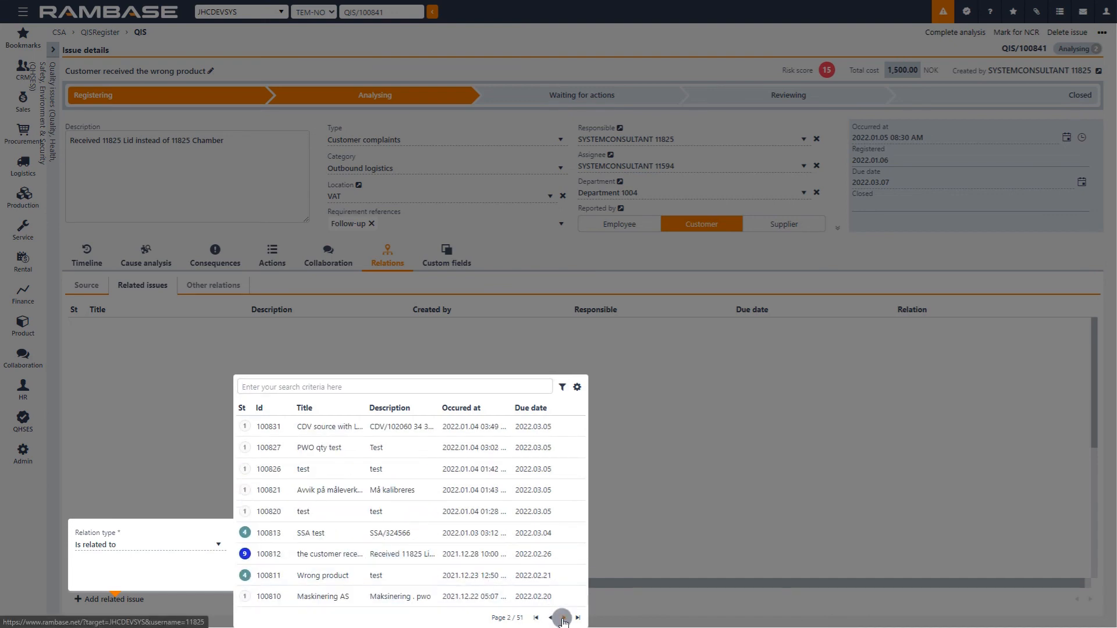
pyautogui.click(369, 555)
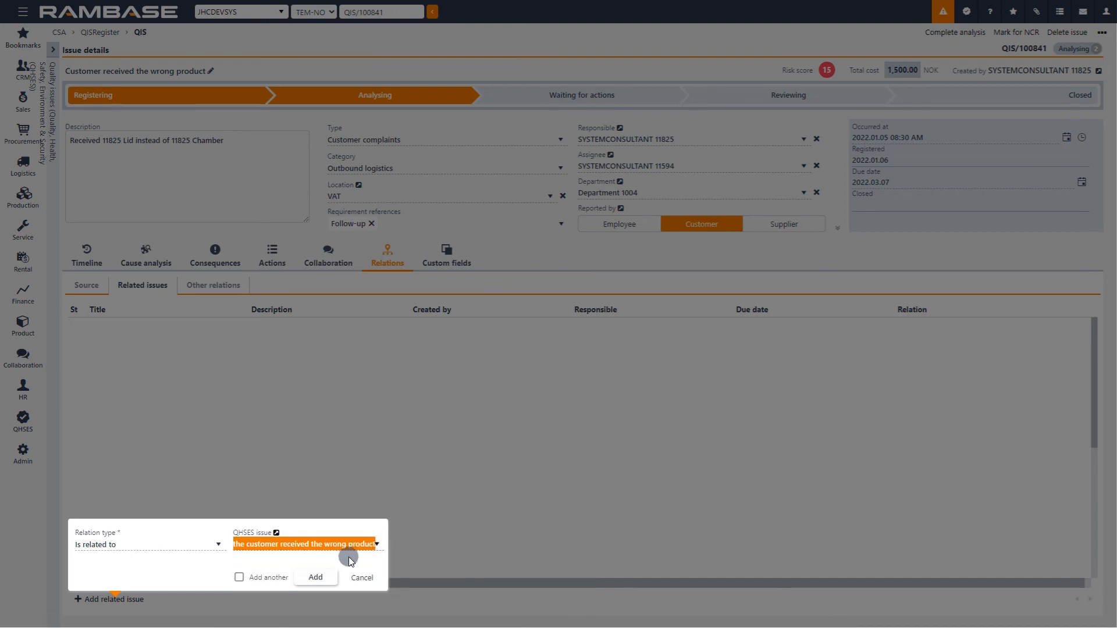
pyautogui.click(324, 579)
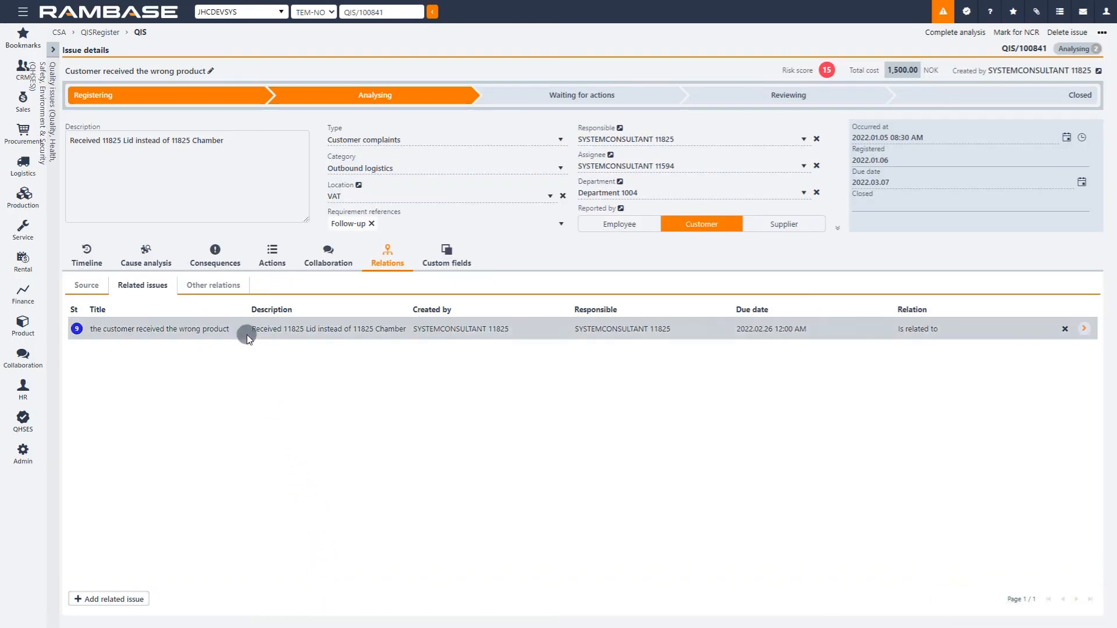
# Step: Add RamBase Demo Customer as a customer relation under the issue's other relations
pyautogui.click(240, 285)
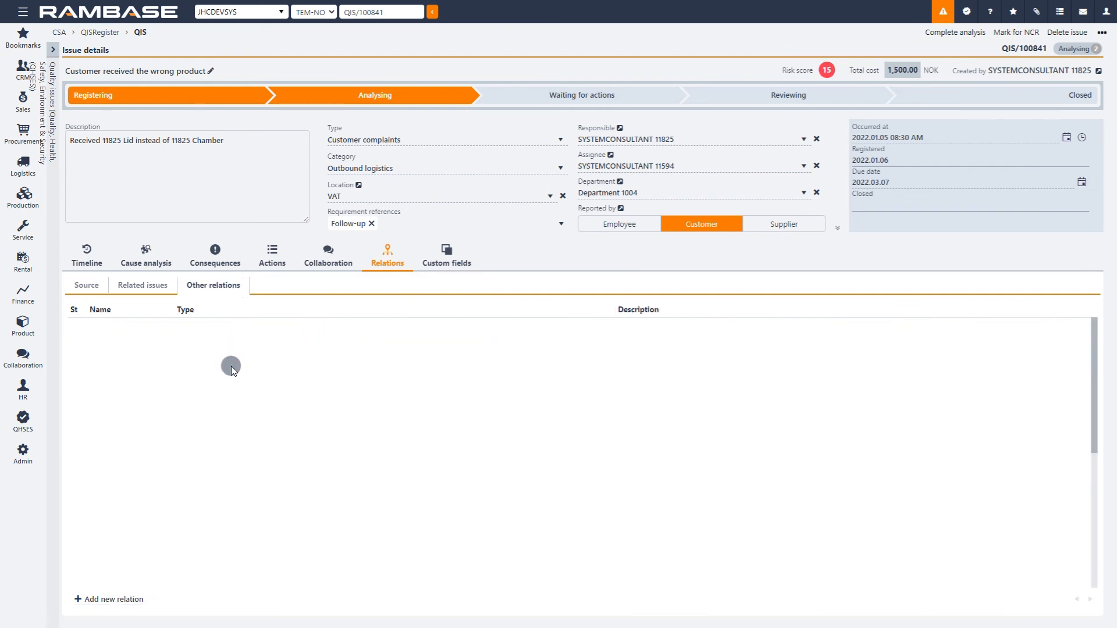
pyautogui.click(135, 600)
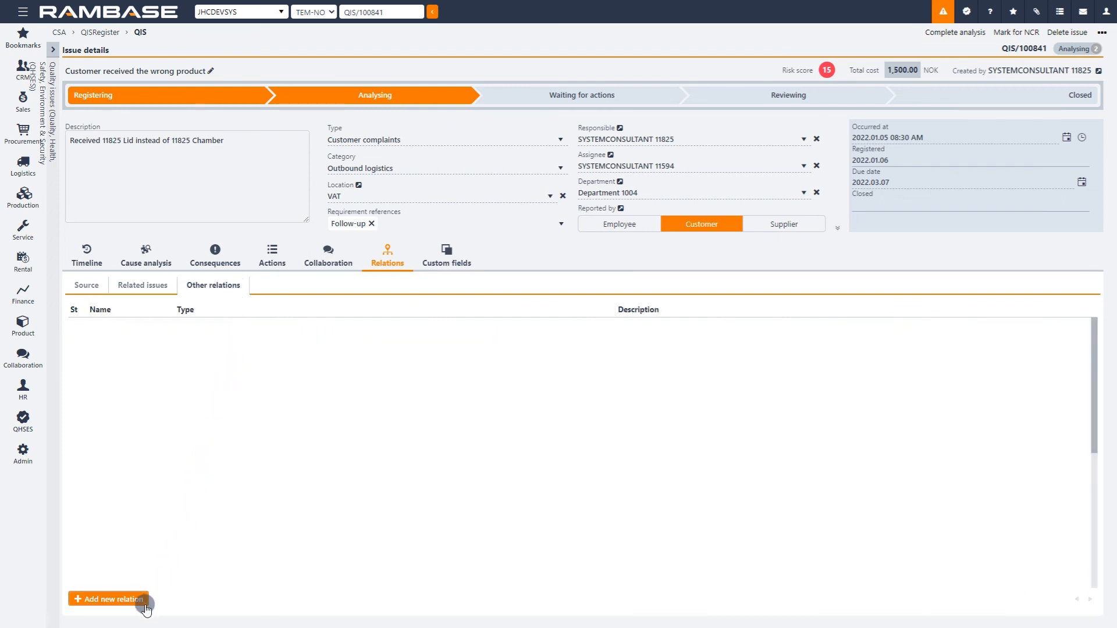
pyautogui.click(210, 546)
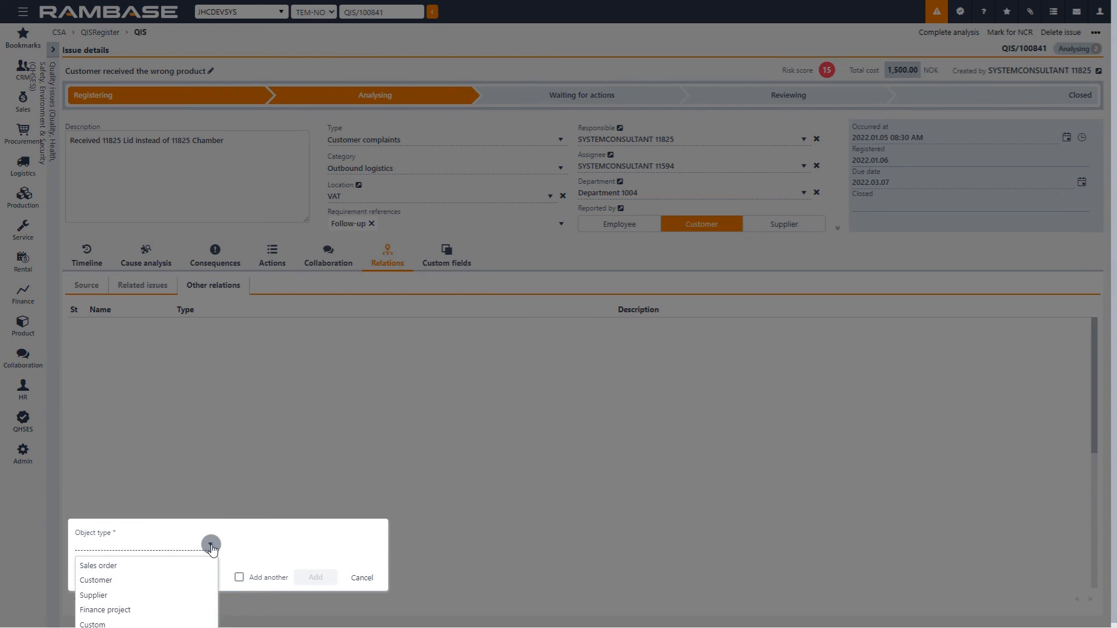
pyautogui.click(193, 579)
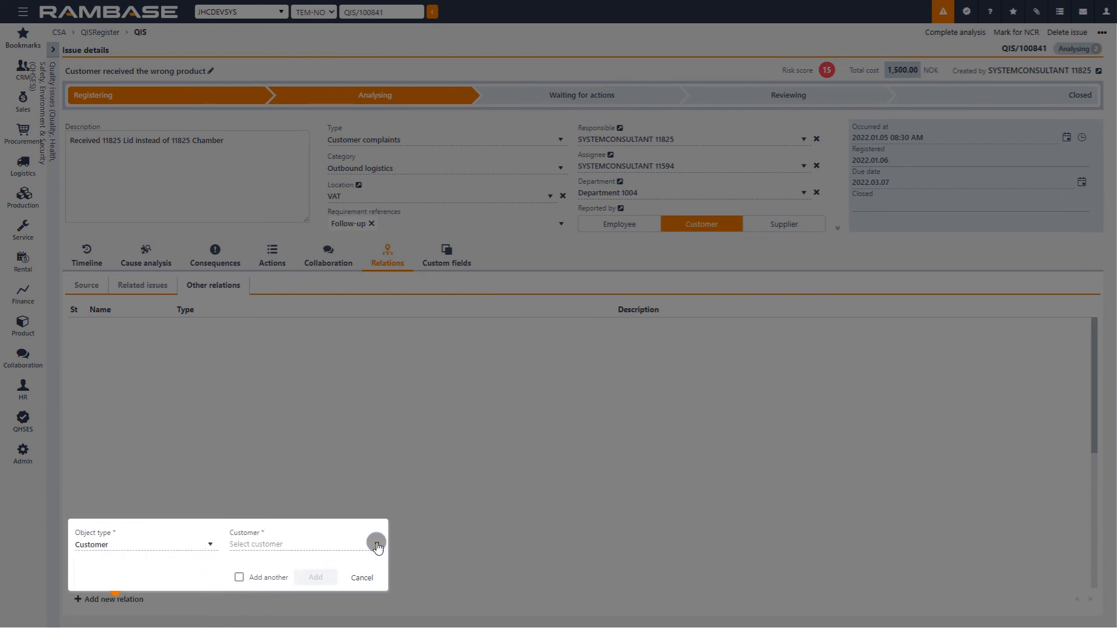
pyautogui.click(376, 544)
pyautogui.write('de')
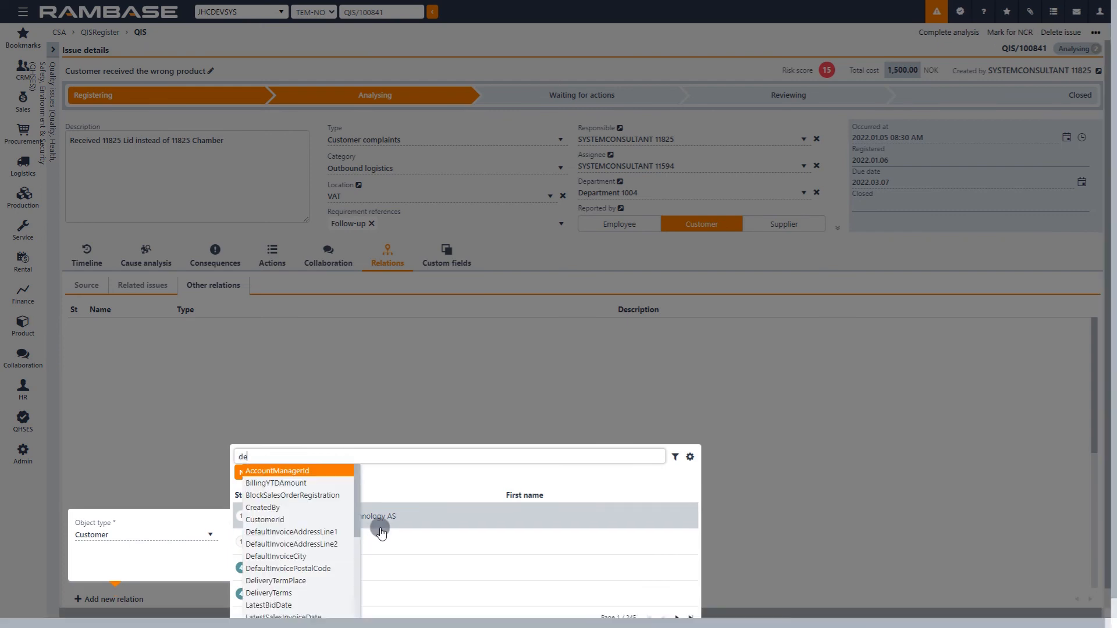
pyautogui.write('mo')
pyautogui.press('Return')
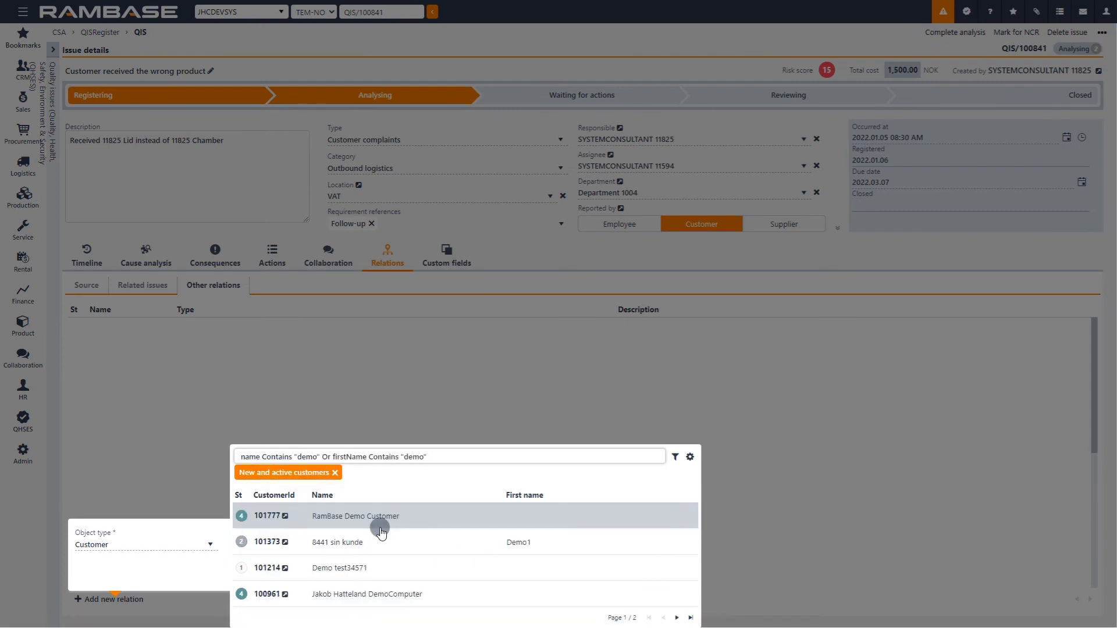
pyautogui.click(417, 514)
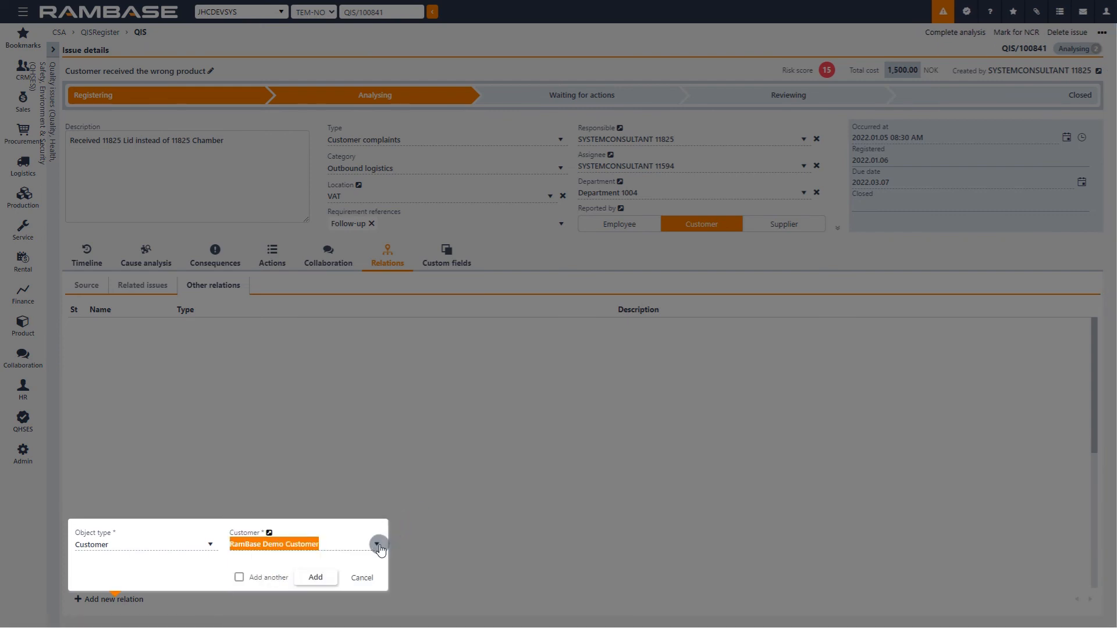
pyautogui.click(321, 578)
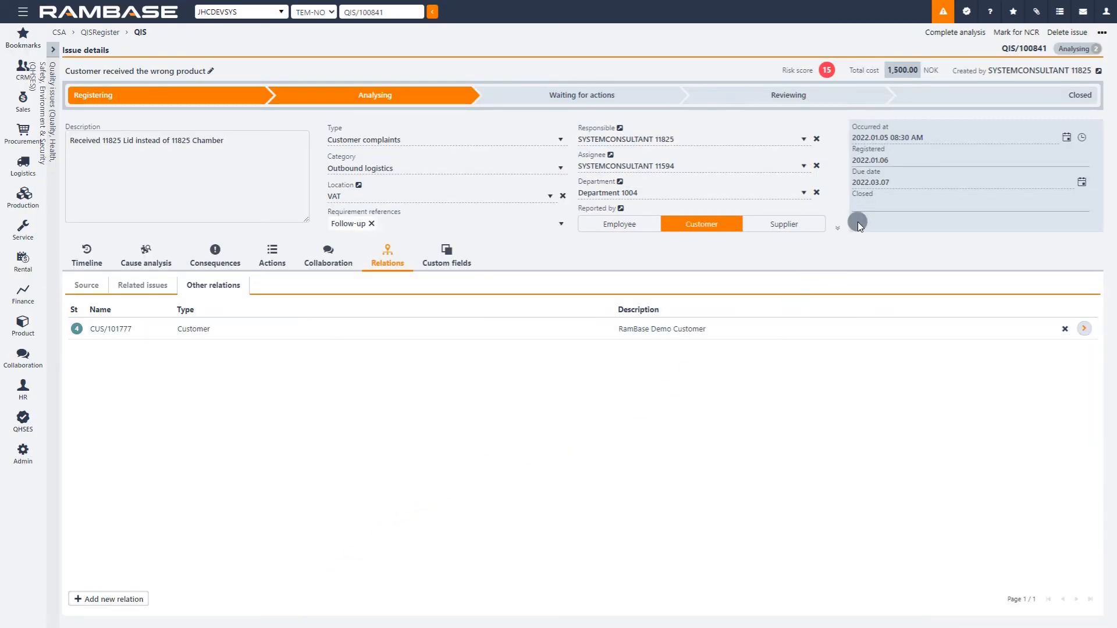
# Step: Complete the issue's analysis with review required
pyautogui.click(954, 34)
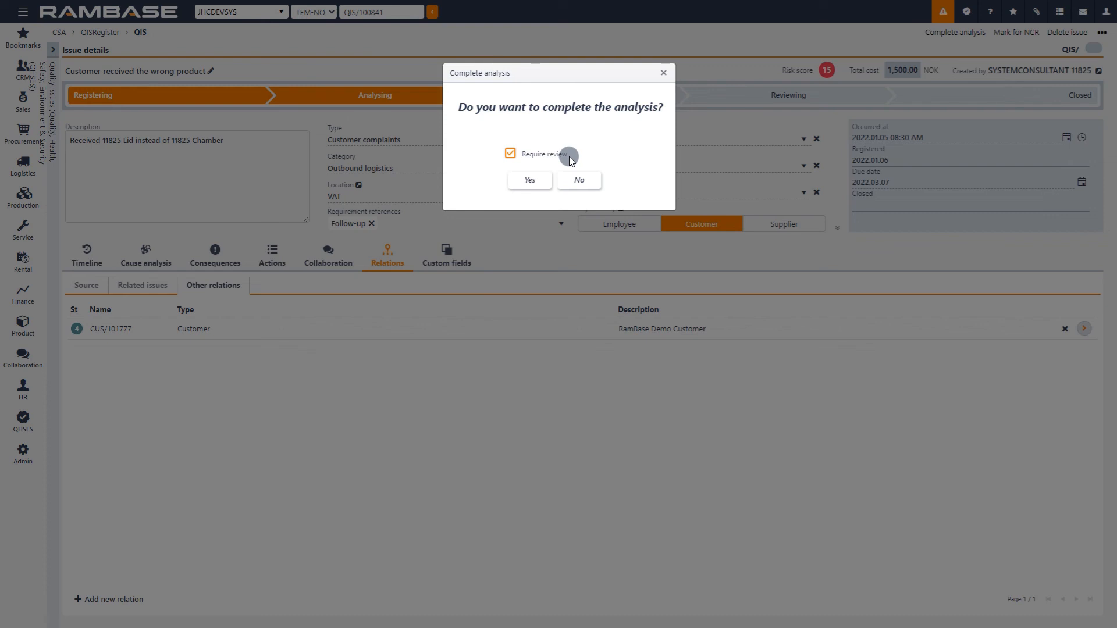
pyautogui.click(510, 153)
pyautogui.click(510, 153)
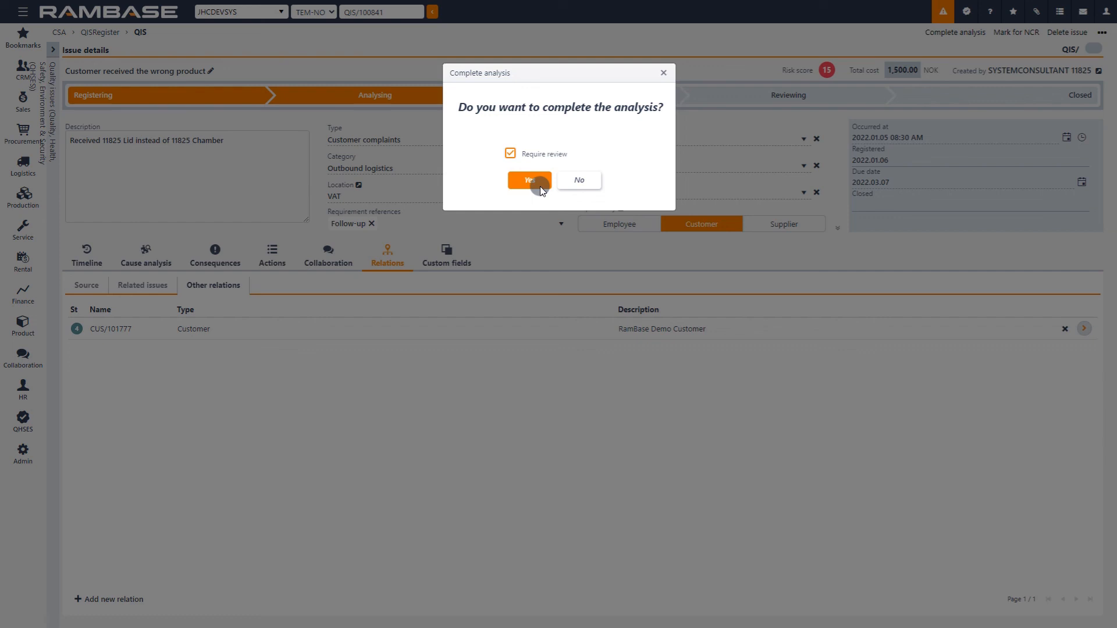
pyautogui.click(530, 181)
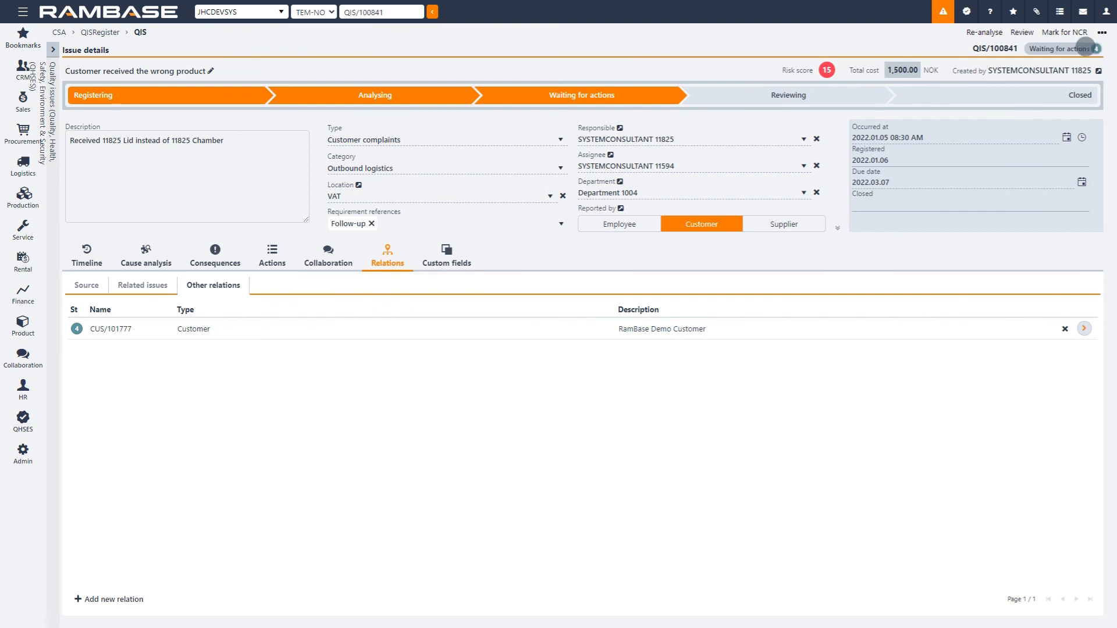
# Step: Move the wrong-product issue to review and close it
pyautogui.click(1024, 33)
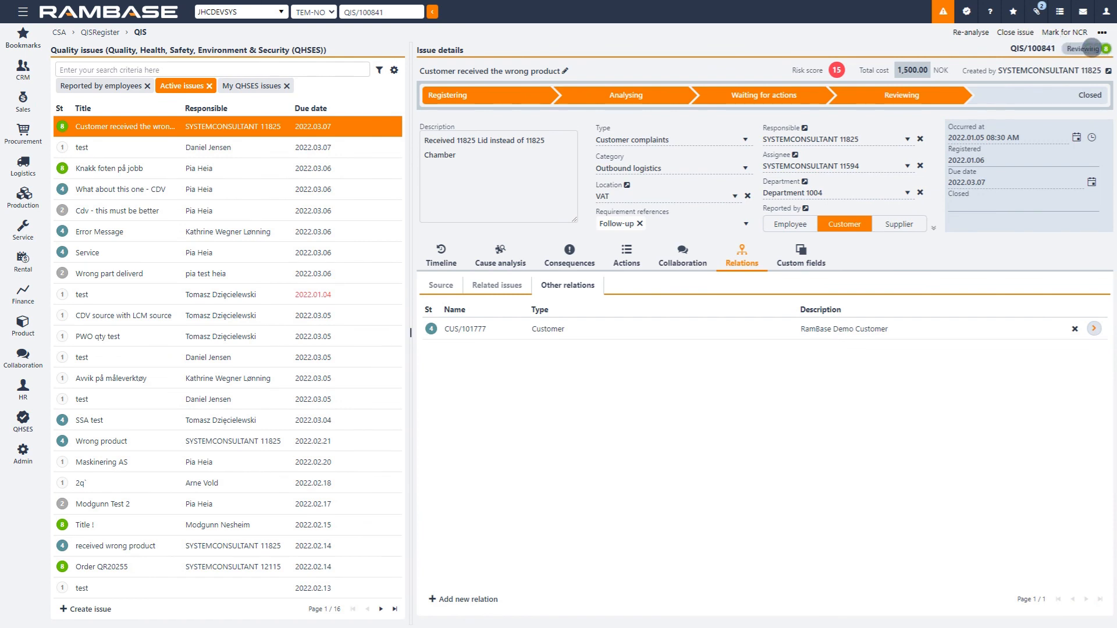
pyautogui.click(1034, 33)
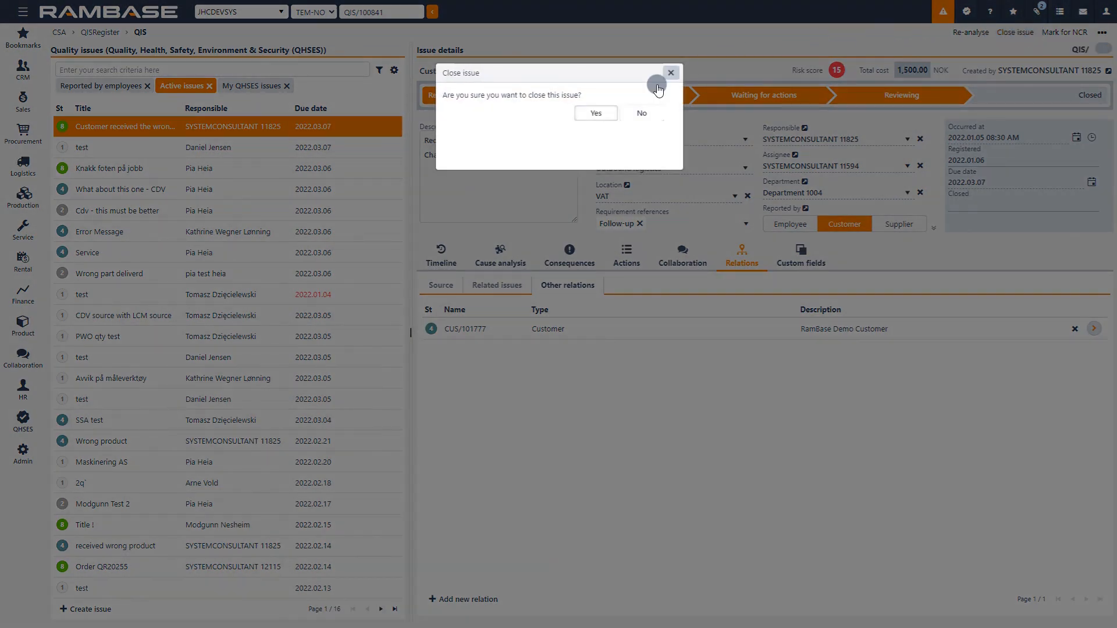
pyautogui.click(596, 114)
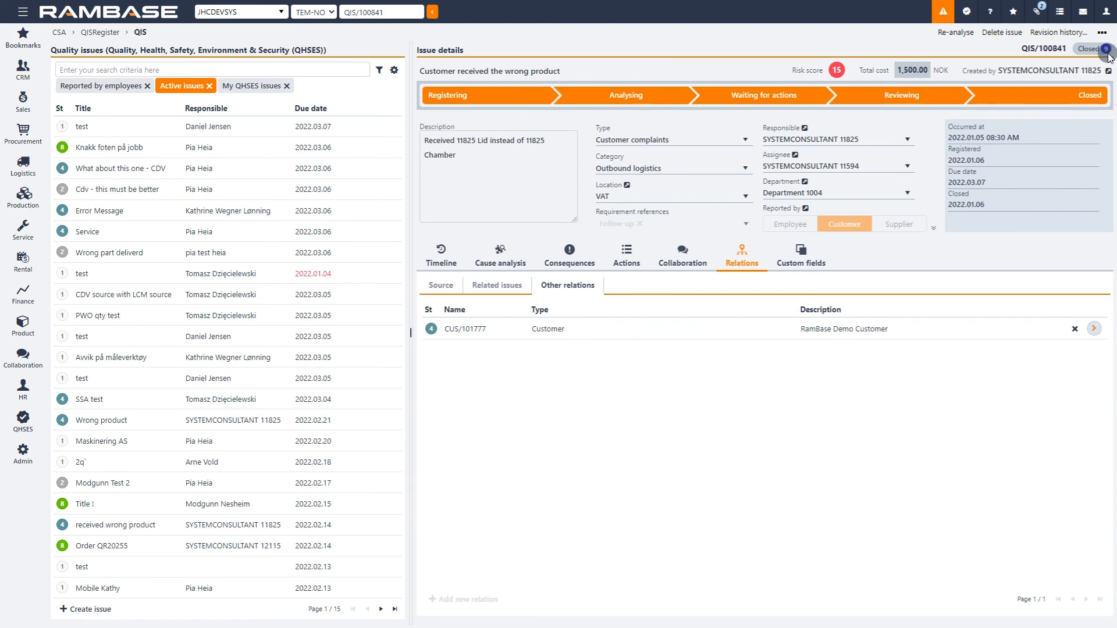
# Step: Examine the QHSES dashboard's widgets for issues and actions, including status, type, category, direct causes and root causes
pyautogui.click(154, 18)
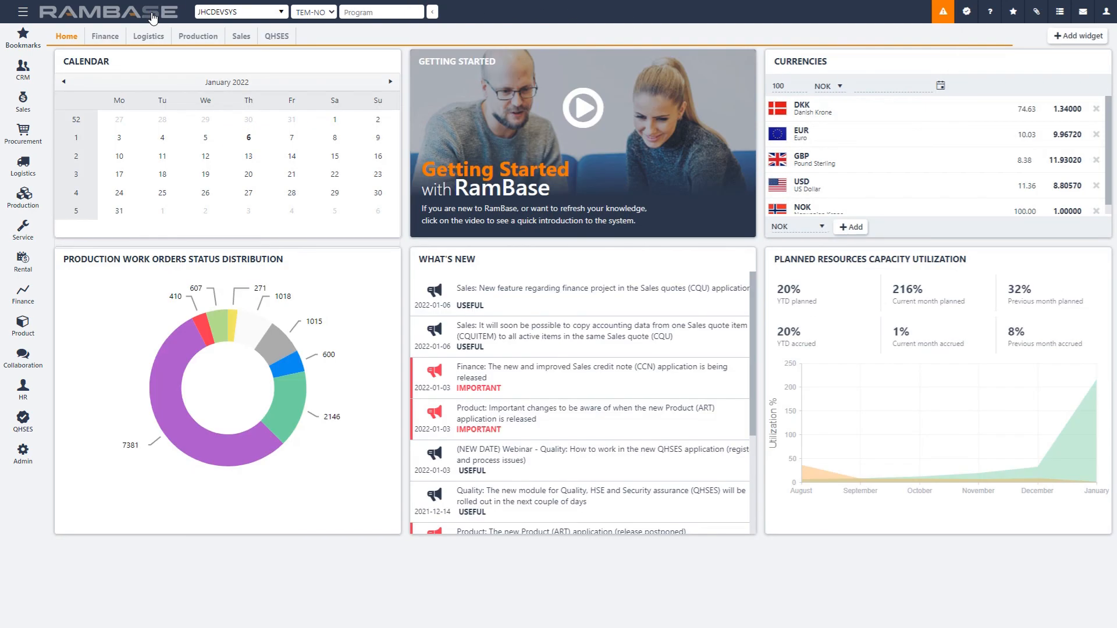
pyautogui.click(293, 39)
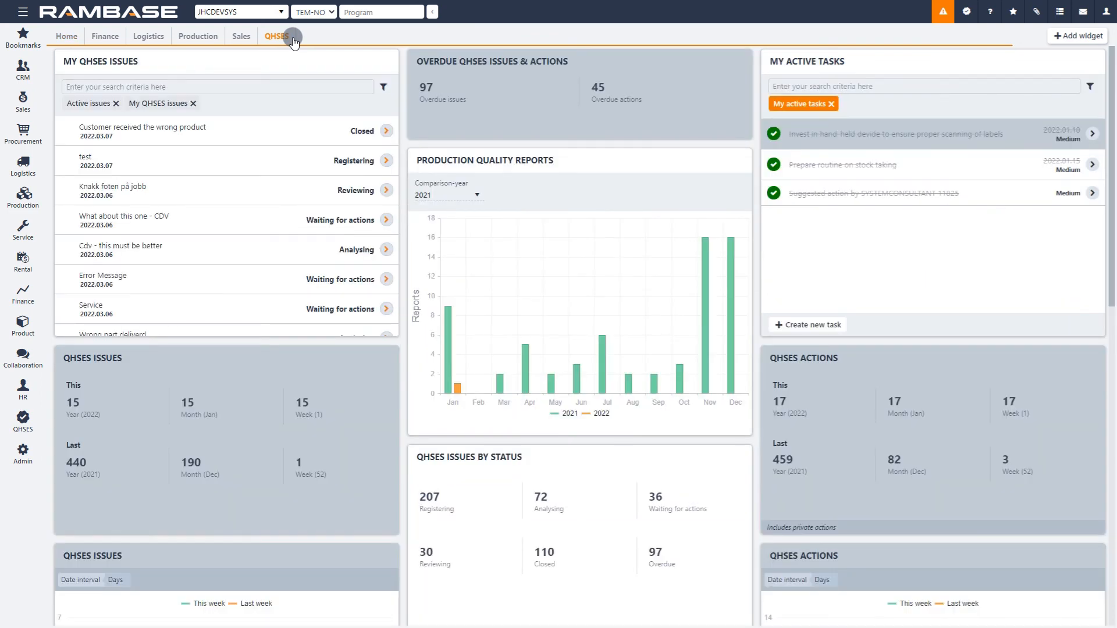
pyautogui.scroll(-3, 469, 269)
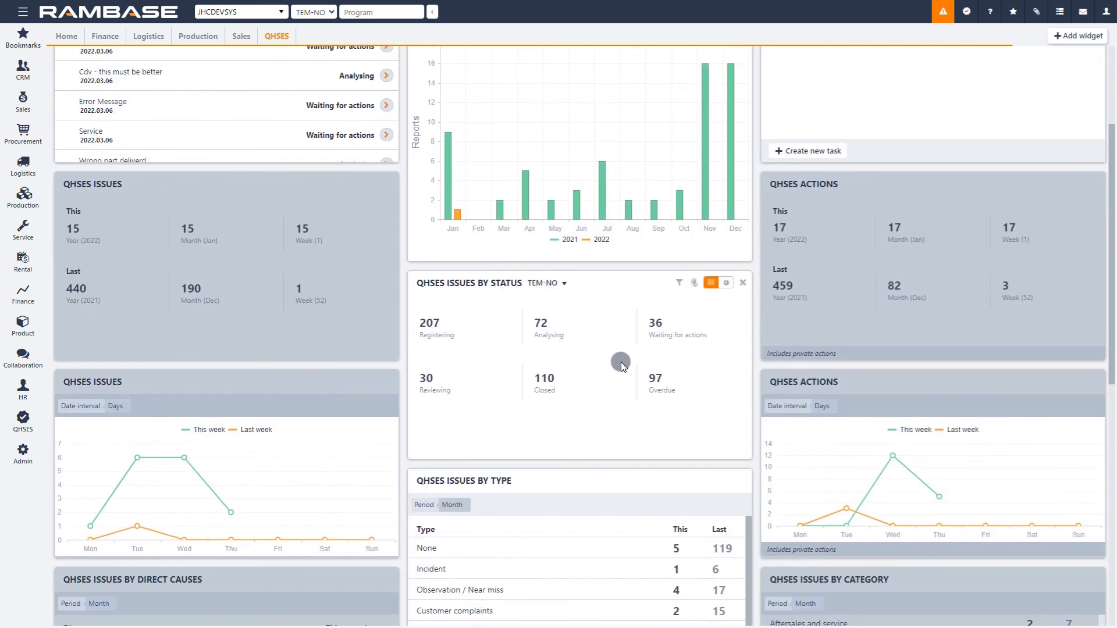
pyautogui.scroll(-2, 620, 365)
pyautogui.scroll(-4, 624, 358)
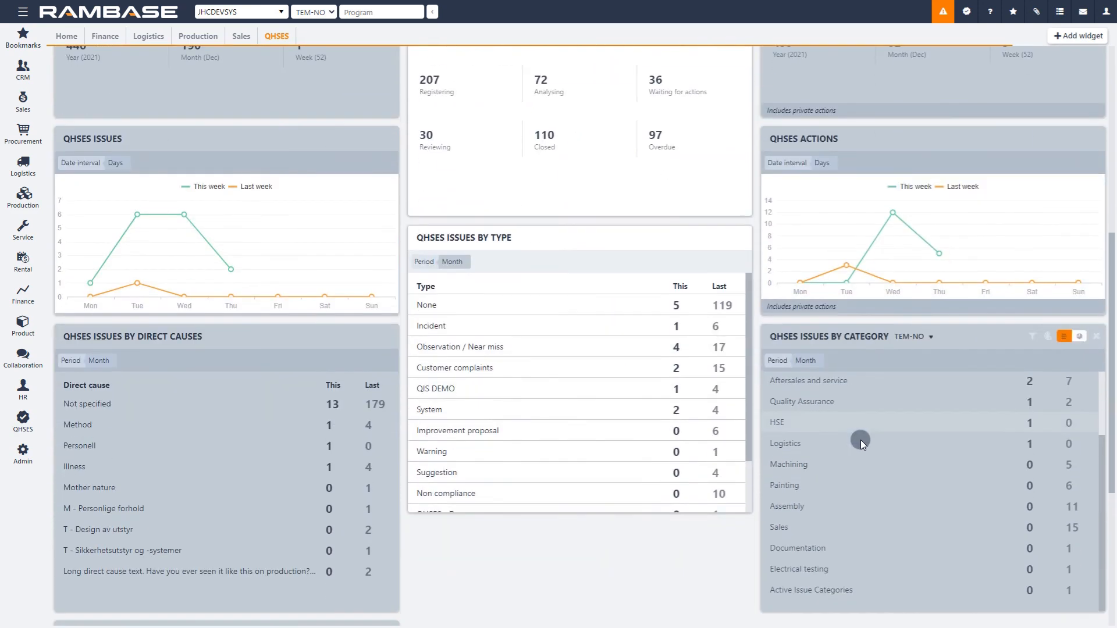
pyautogui.scroll(3, 866, 418)
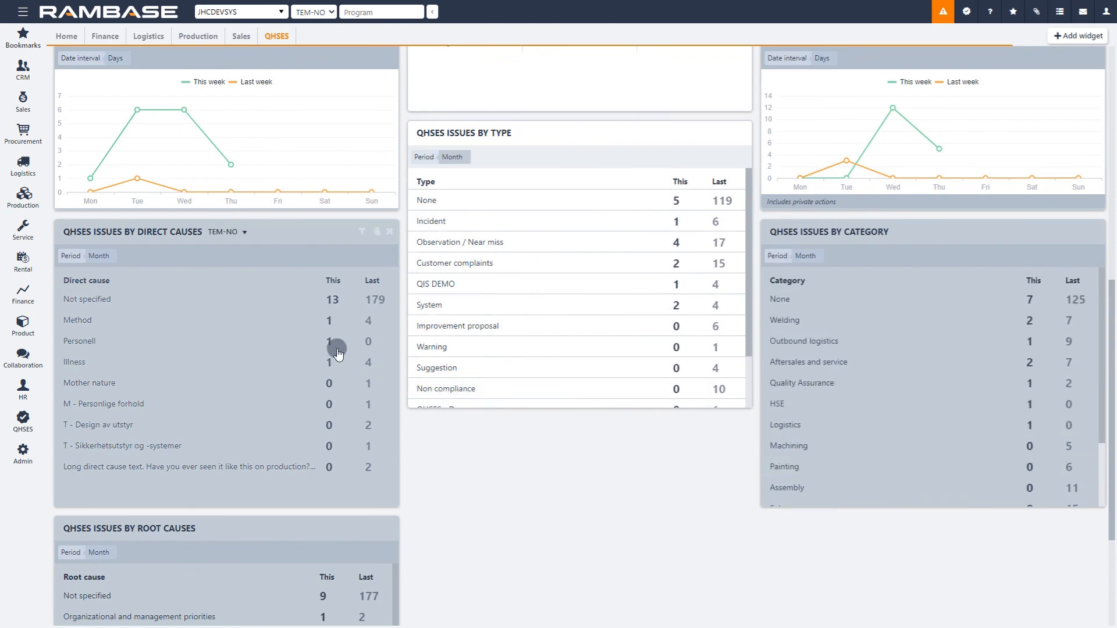
pyautogui.scroll(2, 268, 308)
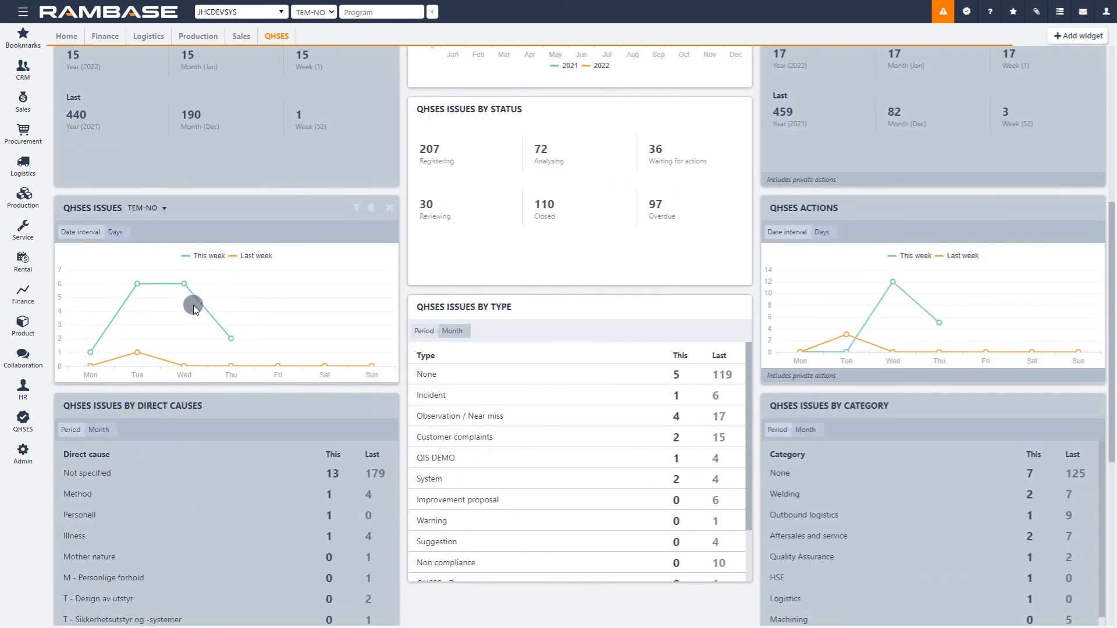
pyautogui.scroll(4, 302, 307)
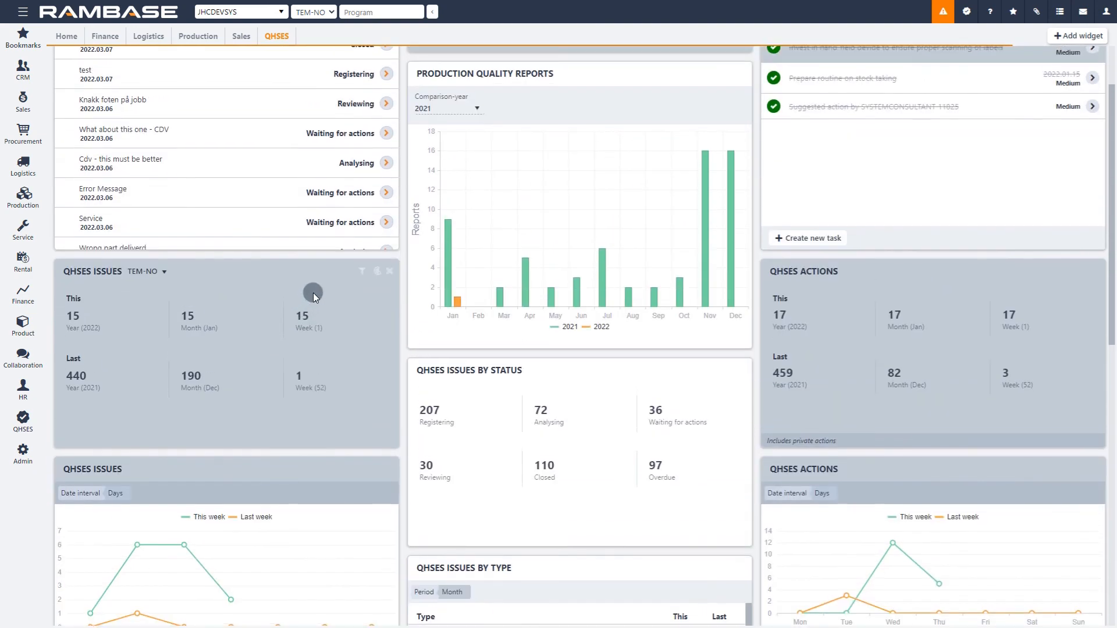
pyautogui.scroll(1, 313, 292)
# Step: Show the Production Quality Reports widget as an area chart and remove the My active tasks widget from the QHSES dashboard
pyautogui.moveTo(578, 177)
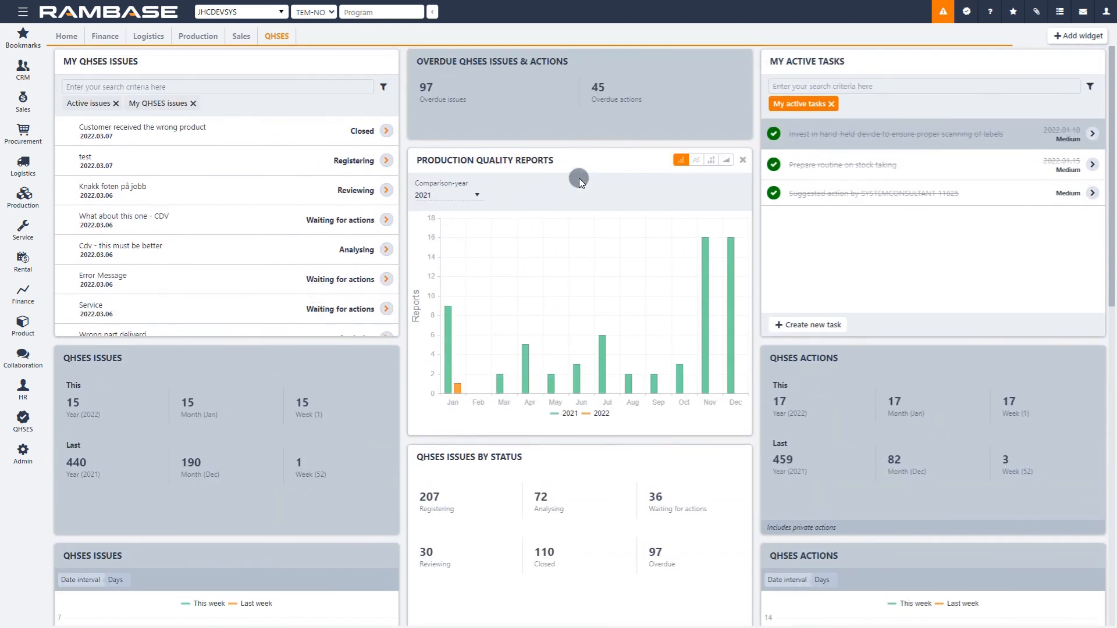
pyautogui.click(701, 162)
pyautogui.click(719, 162)
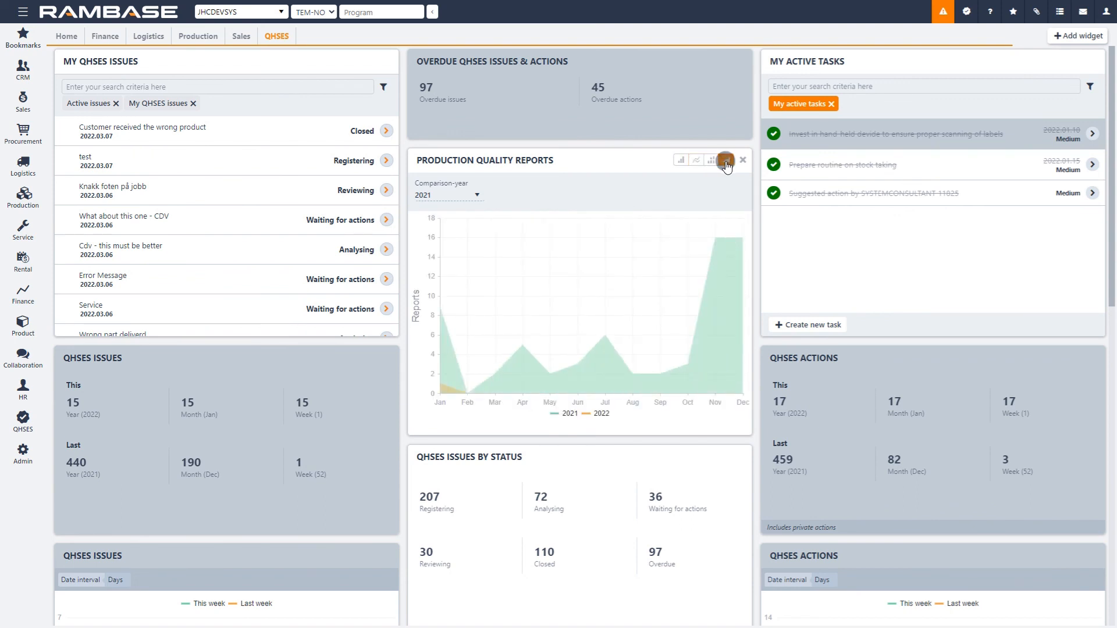
pyautogui.click(1098, 60)
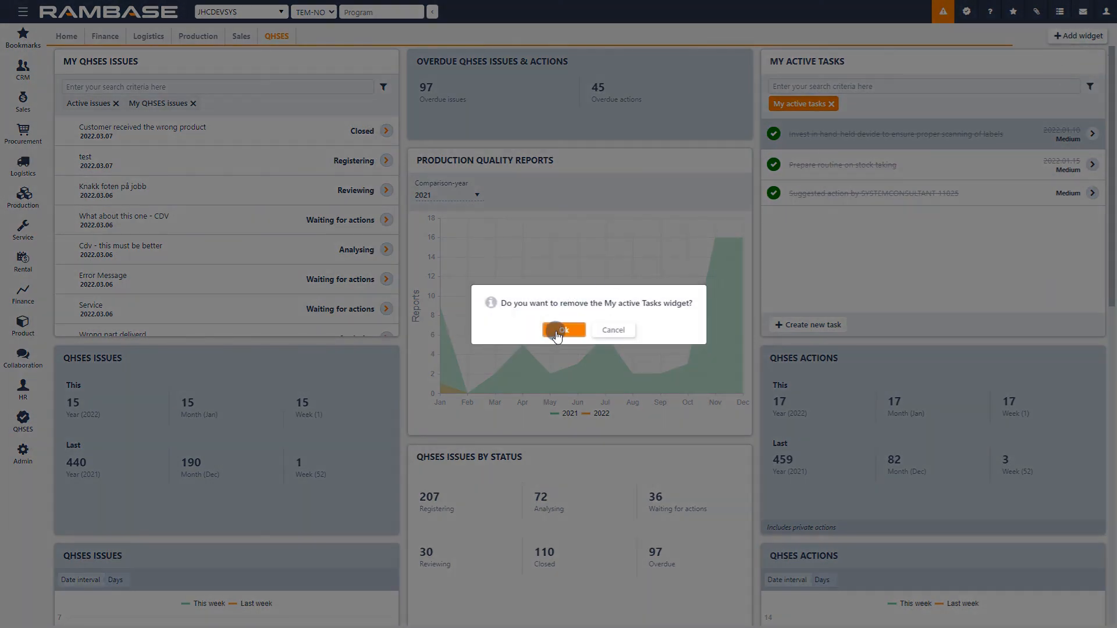
pyautogui.click(556, 332)
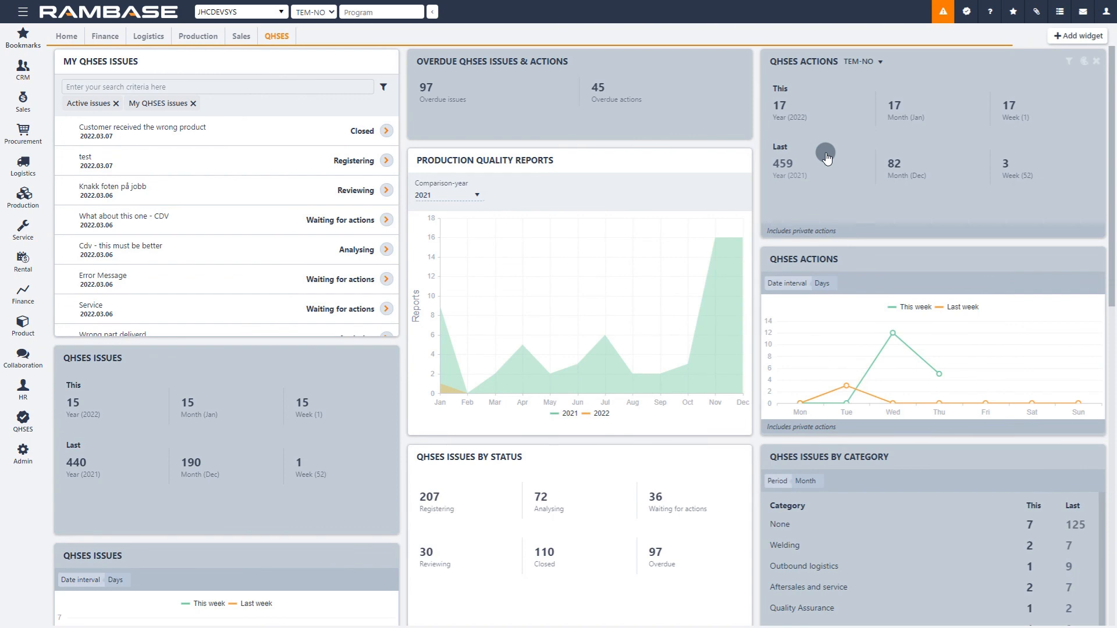
# Step: Show the QHSES Issues by Type widget as a doughnut chart with a teal-green background colour
pyautogui.scroll(-6, 800, 264)
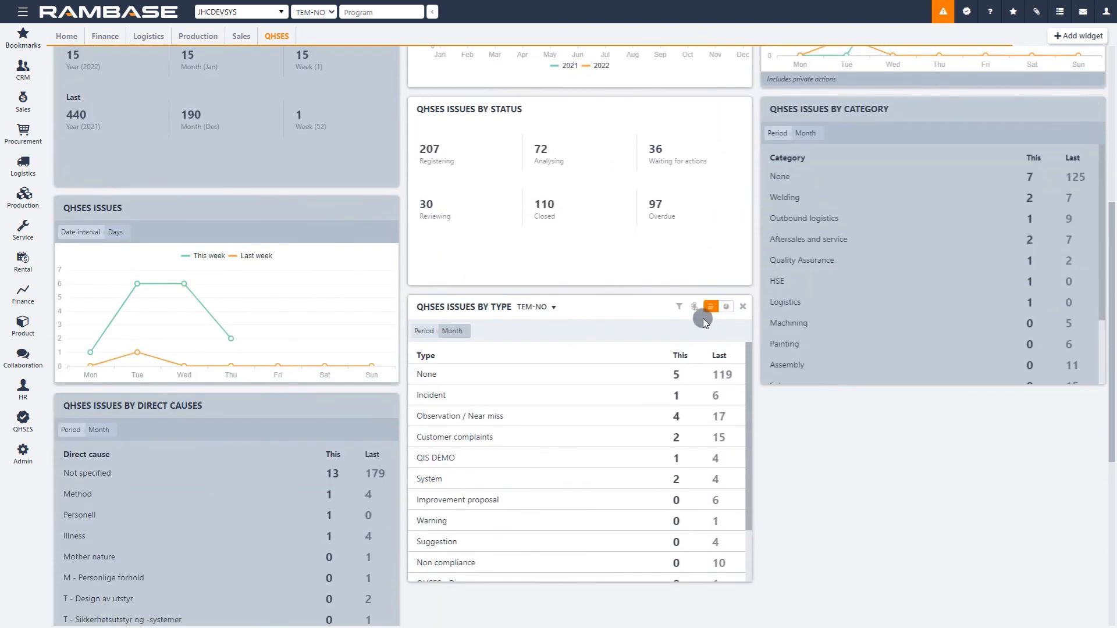
pyautogui.click(726, 308)
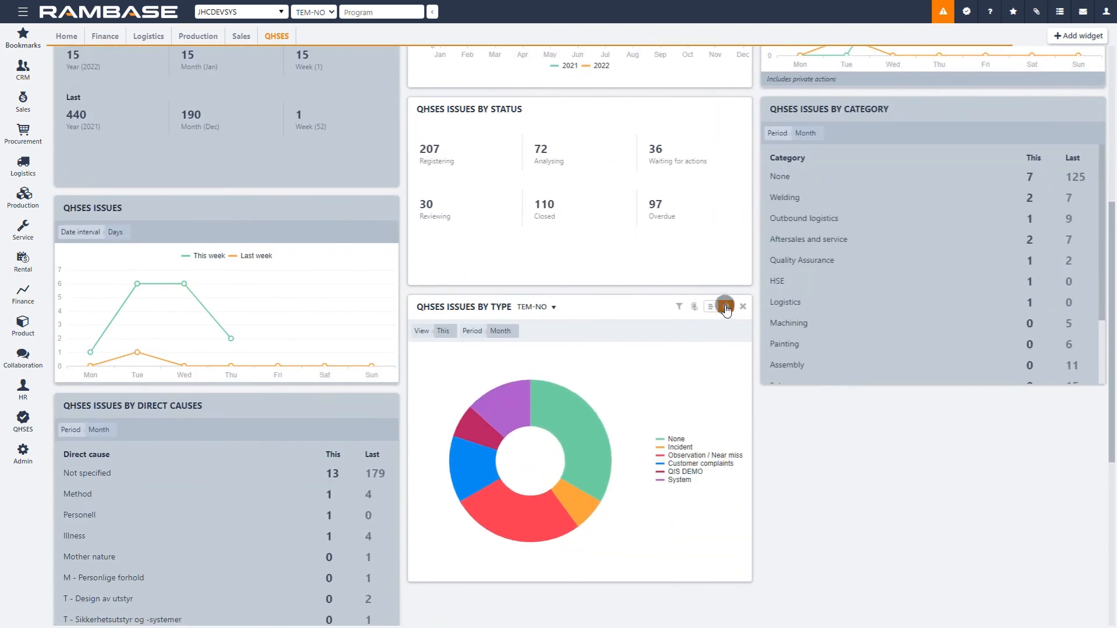
pyautogui.click(696, 307)
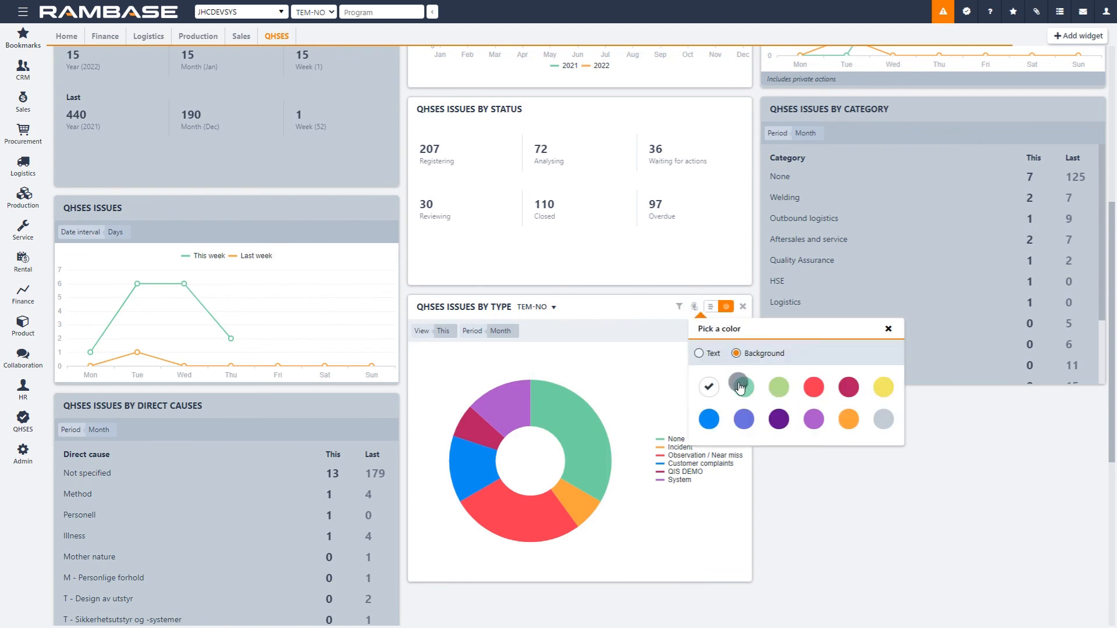
pyautogui.click(742, 388)
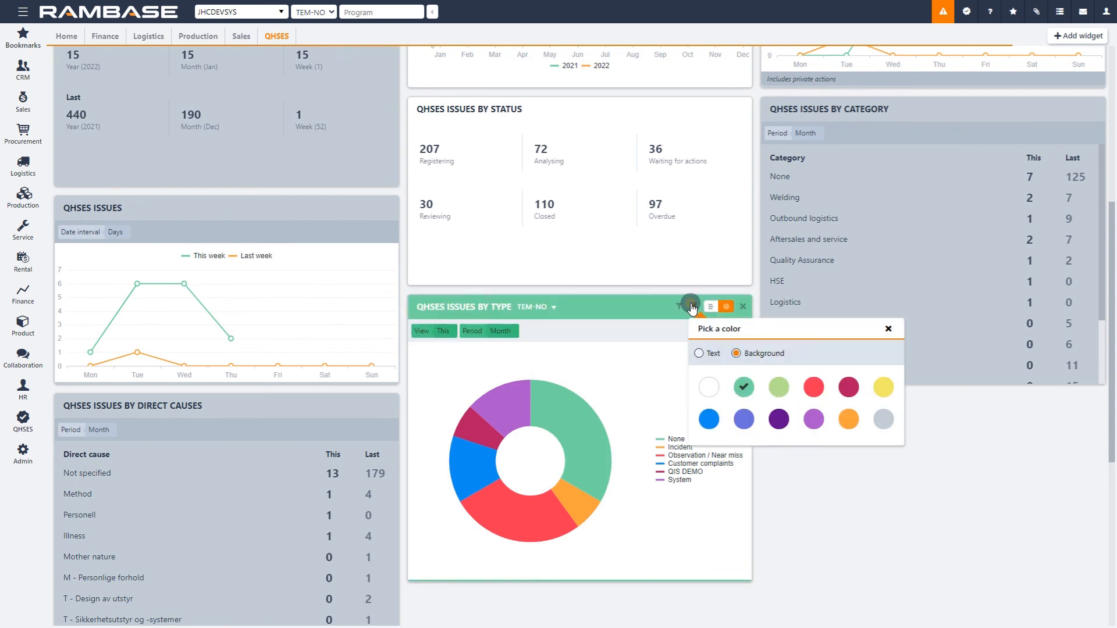
pyautogui.click(693, 309)
# Step: Set the period filter of the QHSES Issues by Type widget to Year
pyautogui.click(680, 309)
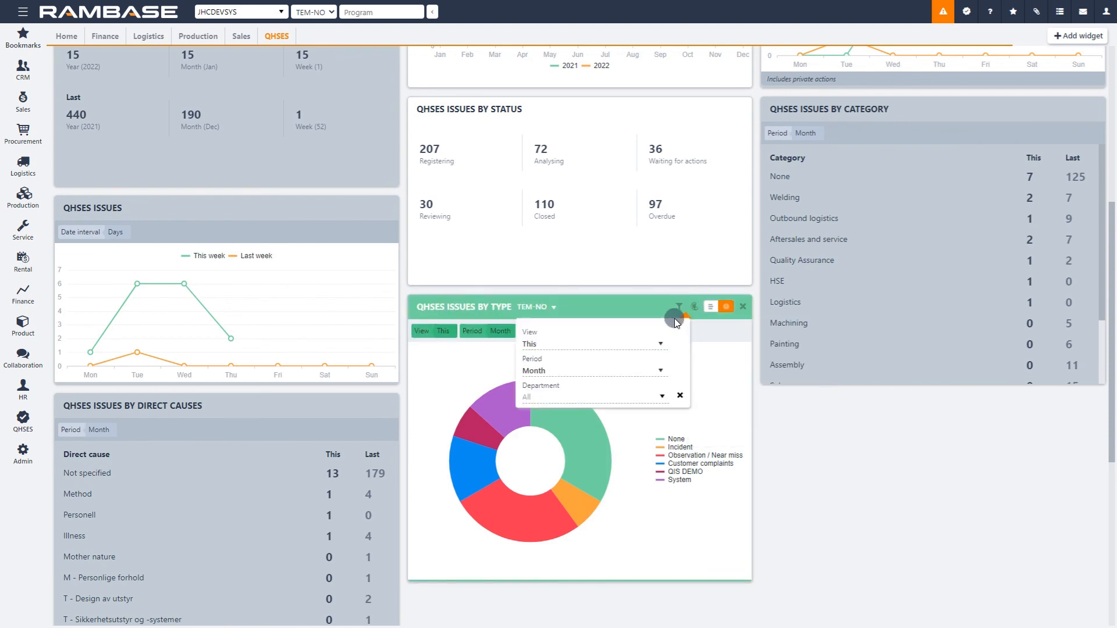
pyautogui.click(662, 368)
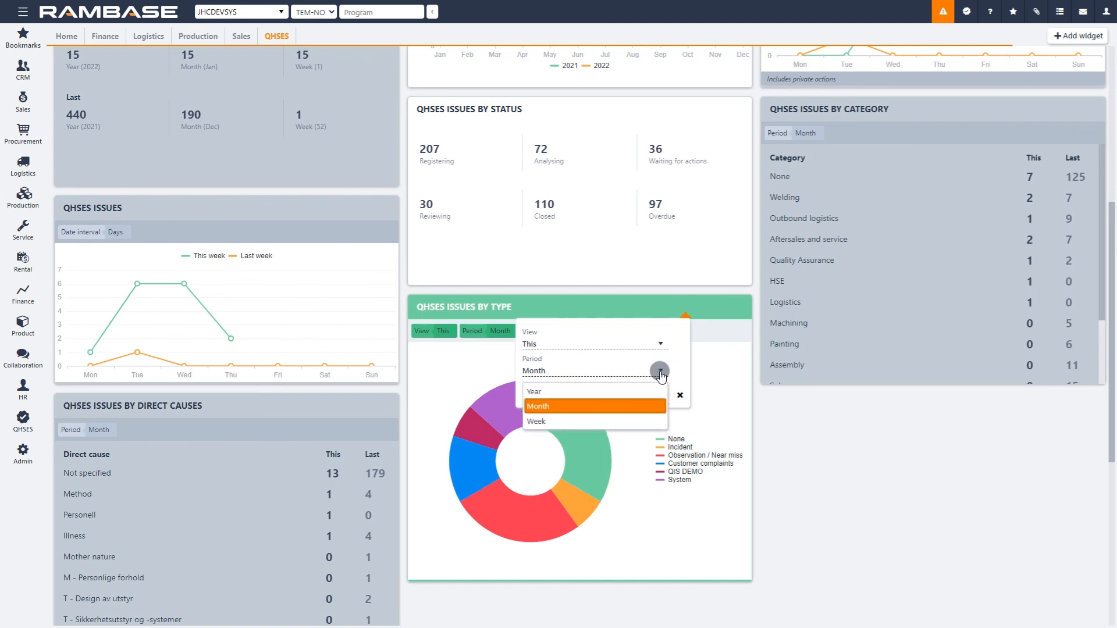
pyautogui.click(646, 391)
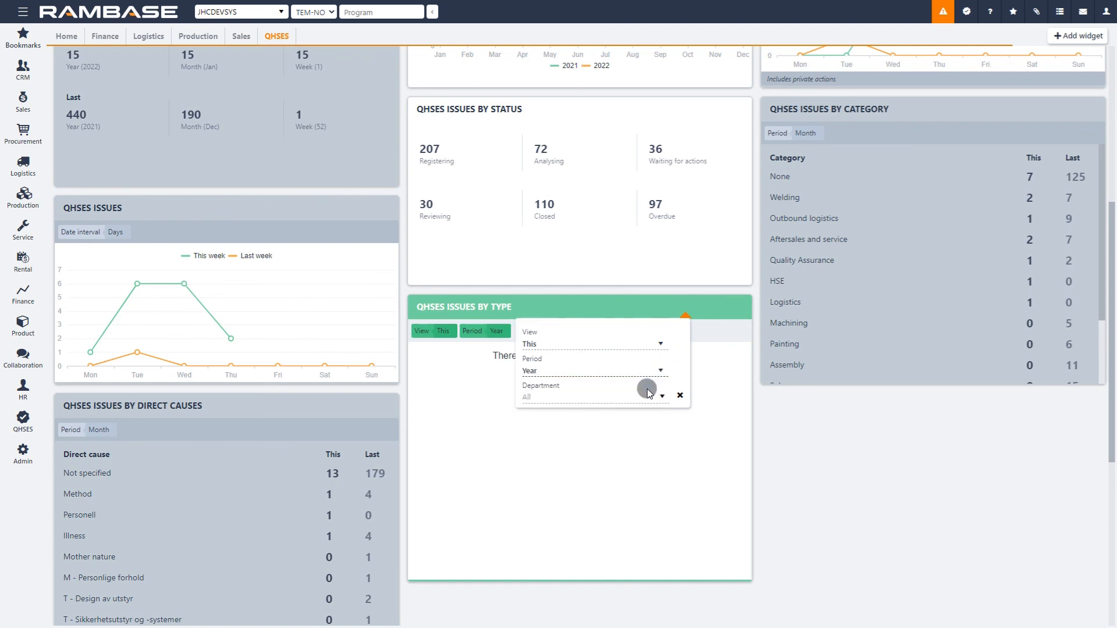
pyautogui.click(781, 431)
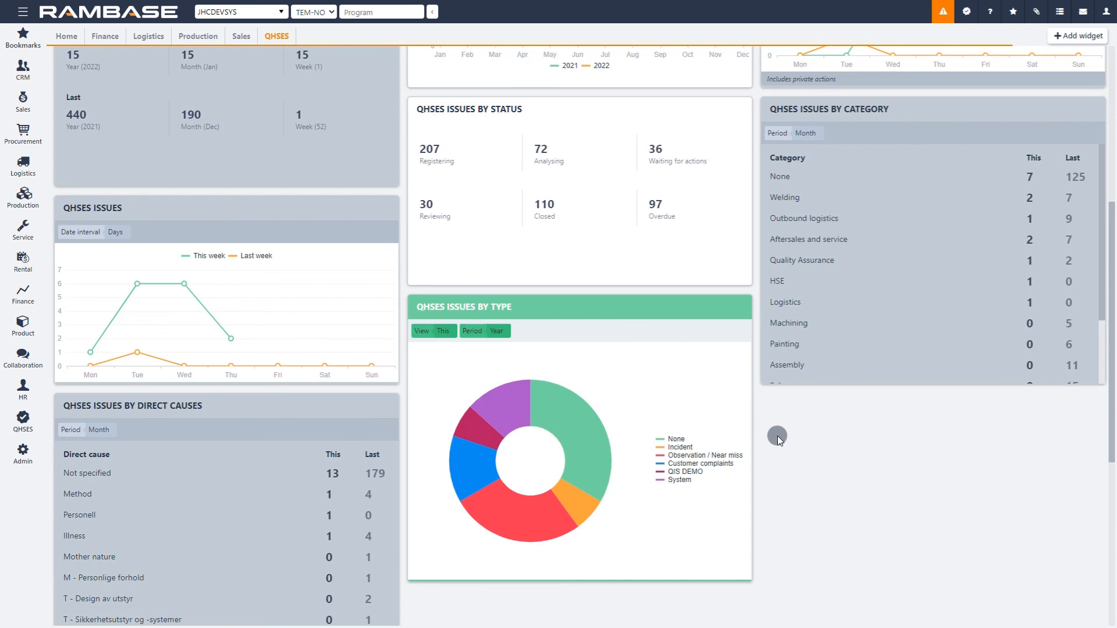
# Step: Search the widgets that can be added to the dashboard for "quality" and look through the matches
pyautogui.scroll(6, 778, 435)
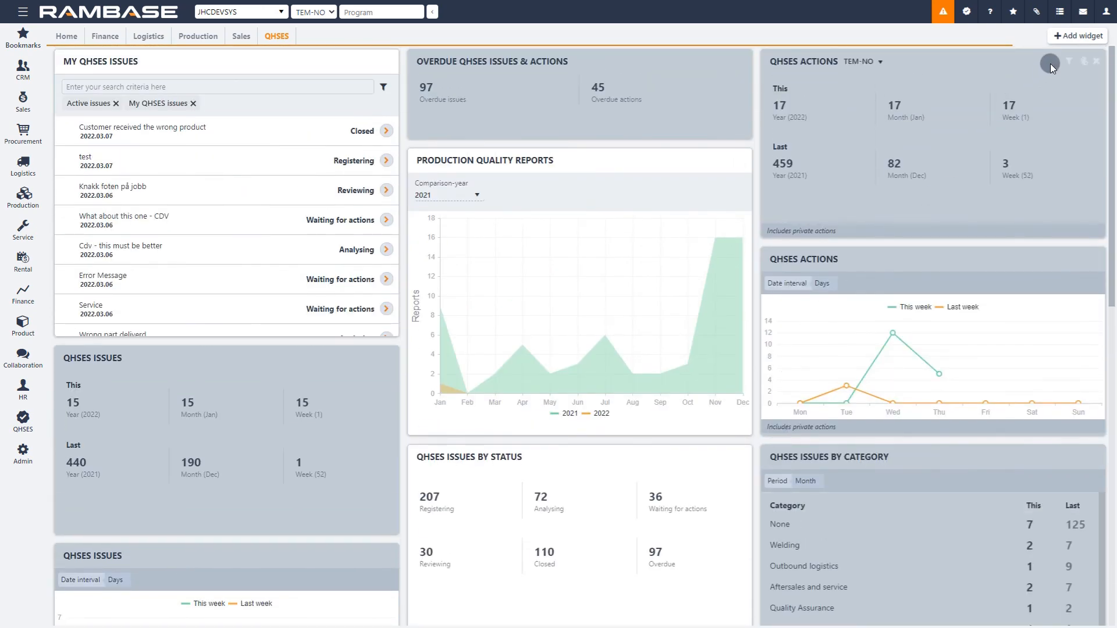
pyautogui.click(1079, 35)
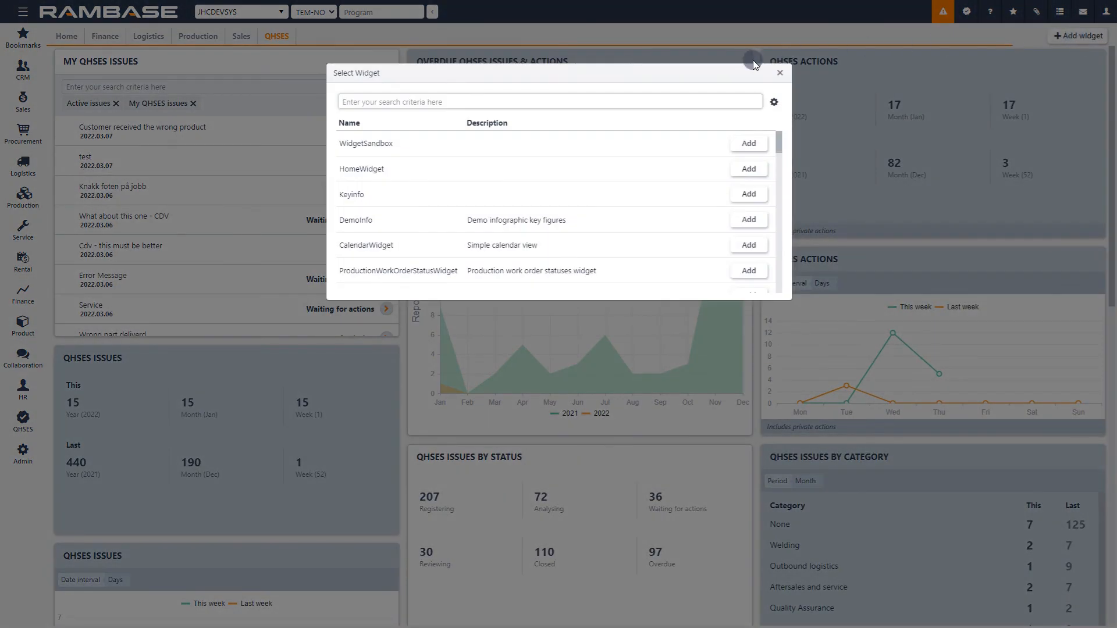
pyautogui.write('quality')
pyautogui.press('Return')
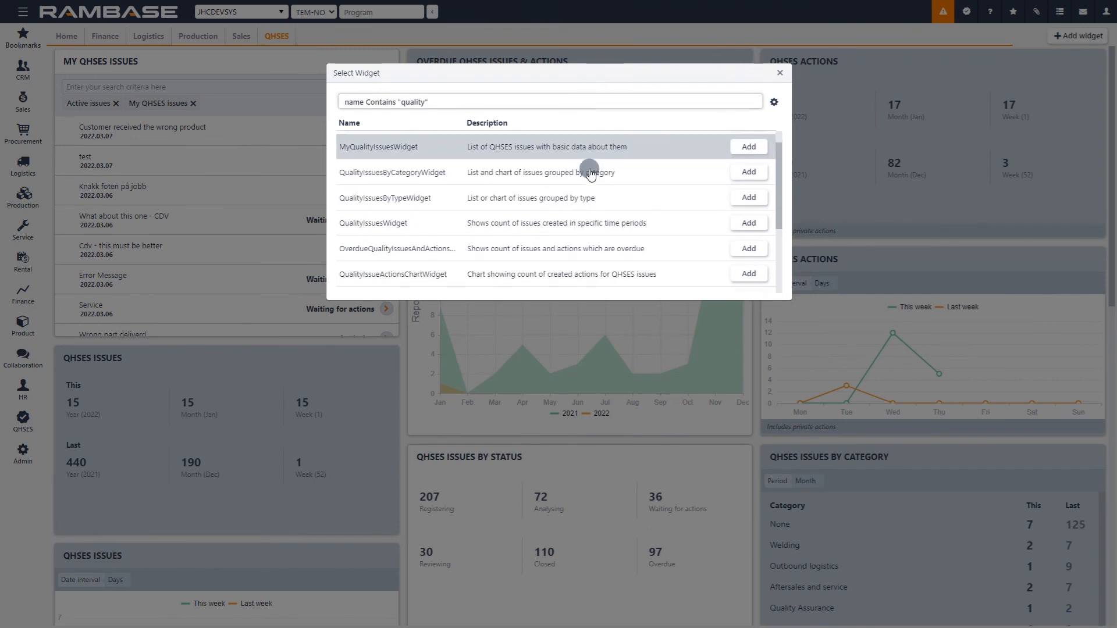
pyautogui.scroll(-3, 588, 169)
pyautogui.scroll(-1, 589, 172)
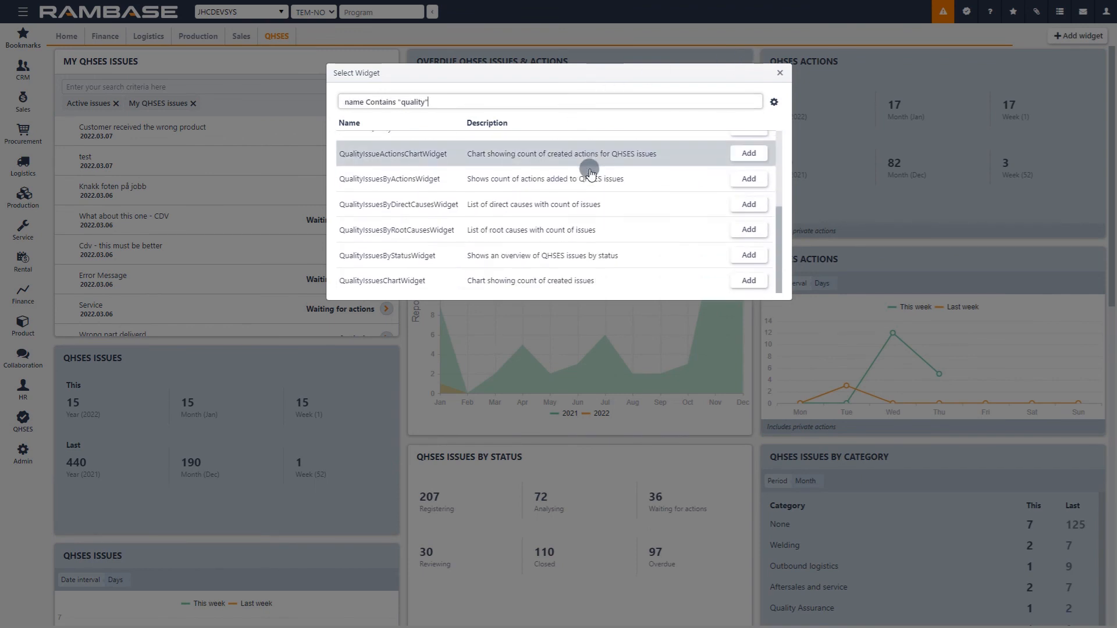